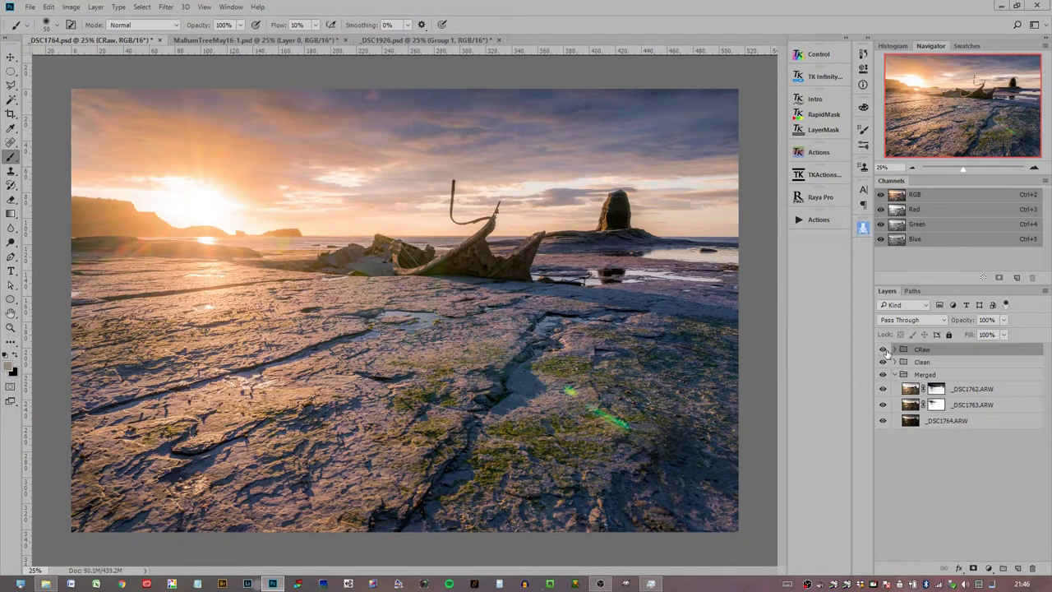
# Hide the CRaw and Clean groups and inspect the _DSC1763 and _DSC1762 layer masks
pyautogui.moveTo(882, 350); pyautogui.dragTo(884, 363)
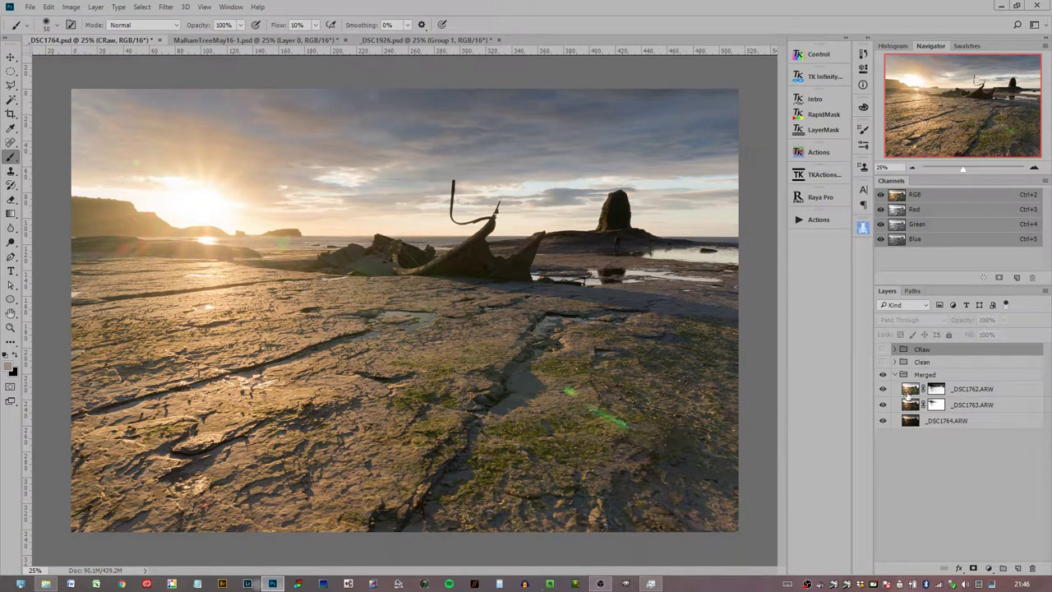
pyautogui.moveTo(883, 389)
pyautogui.mouseDown()
pyautogui.moveTo(884, 405)
pyautogui.moveTo(885, 389)
pyautogui.mouseUp()
pyautogui.keyDown('alt'); pyautogui.click(934, 406); pyautogui.keyUp('alt')
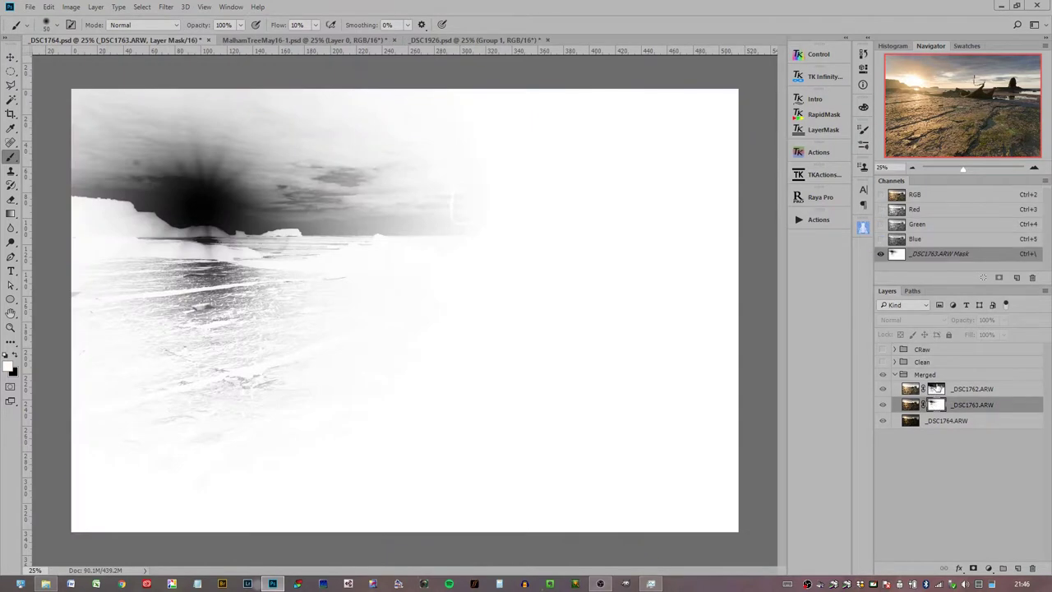
pyautogui.keyDown('alt'); pyautogui.click(936, 388); pyautogui.keyUp('alt')
# Return to the full-colour _DSC1762 image and collapse the Merged group
pyautogui.keyDown('alt'); pyautogui.click(937, 405); pyautogui.keyUp('alt')
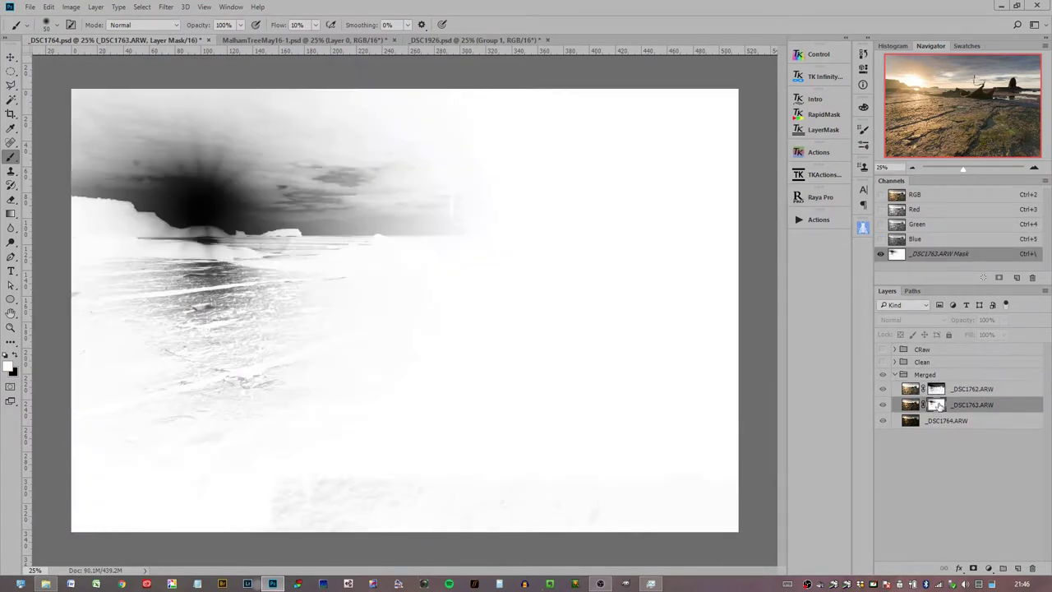
pyautogui.click(909, 389)
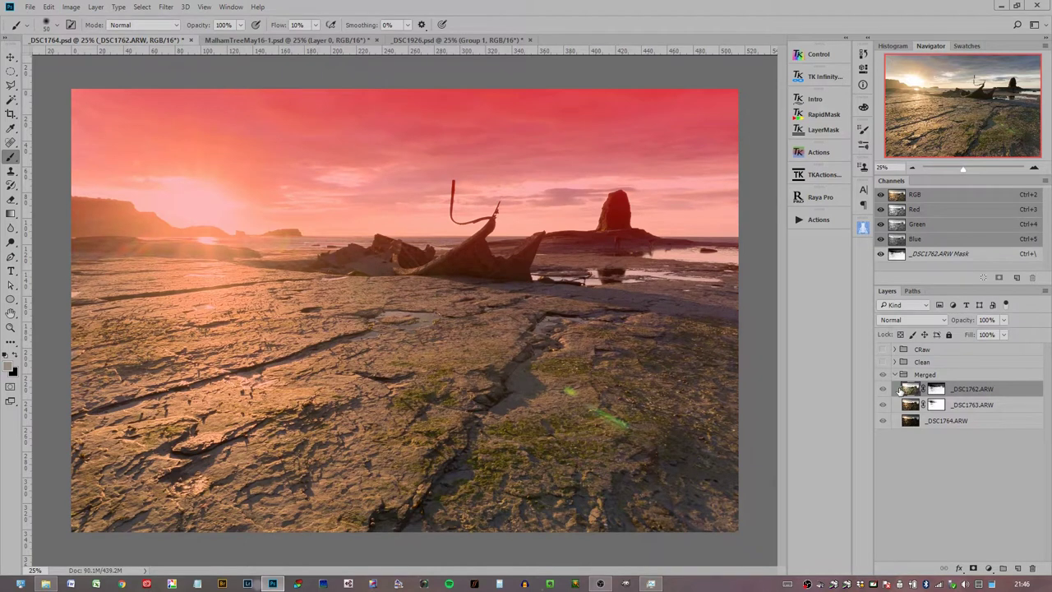
pyautogui.keyDown('alt'); pyautogui.keyDown('shift'); pyautogui.click(936, 388); pyautogui.keyUp('shift'); pyautogui.keyUp('alt')
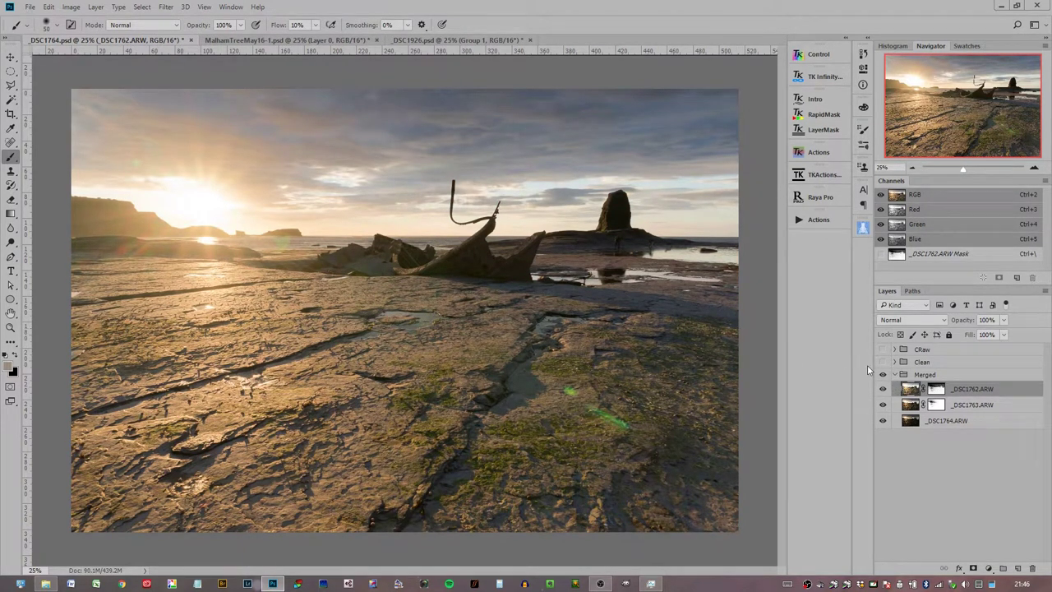
pyautogui.click(896, 375)
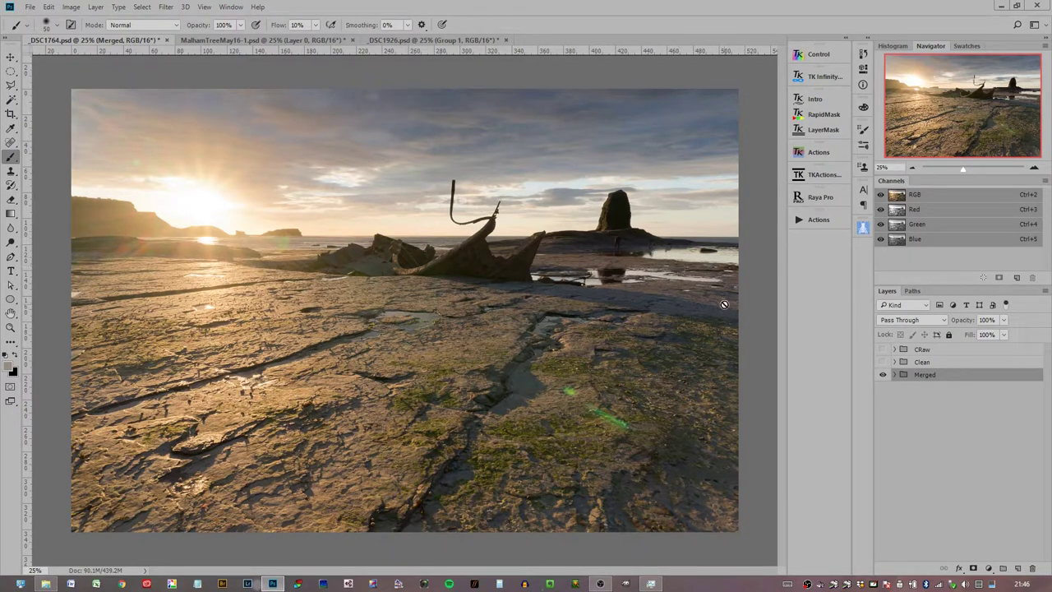
# Show the Clean and CRaw groups again and zoom in on the green flare spots on the rocks
pyautogui.click(883, 362)
pyautogui.click(883, 349)
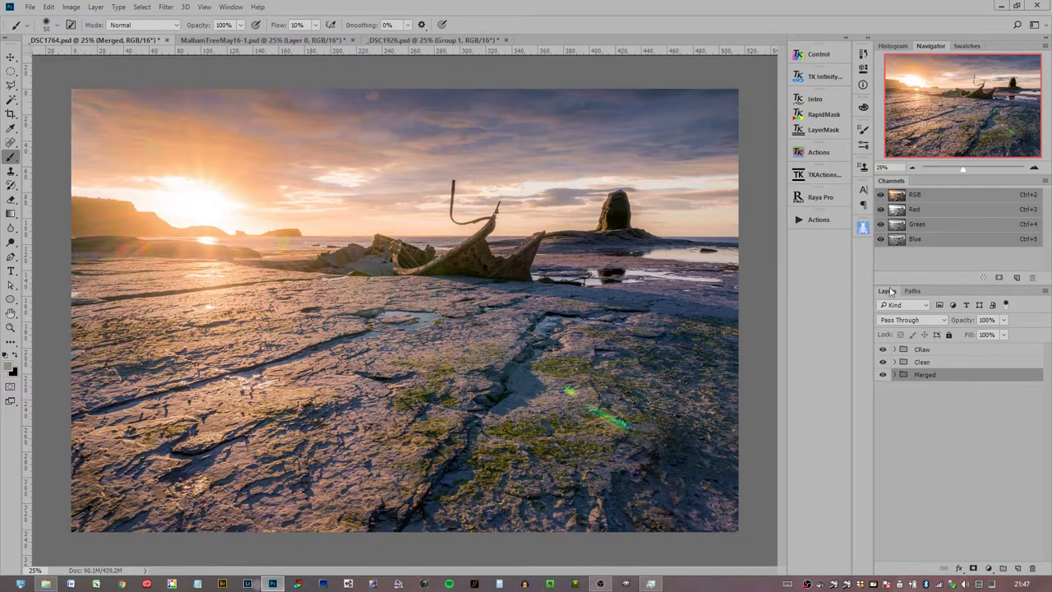
pyautogui.click(1033, 169)
pyautogui.moveTo(956, 121); pyautogui.dragTo(979, 142)
# Add an empty layer above the CRaw group and choose the Spot Healing Brush
pyautogui.click(916, 351)
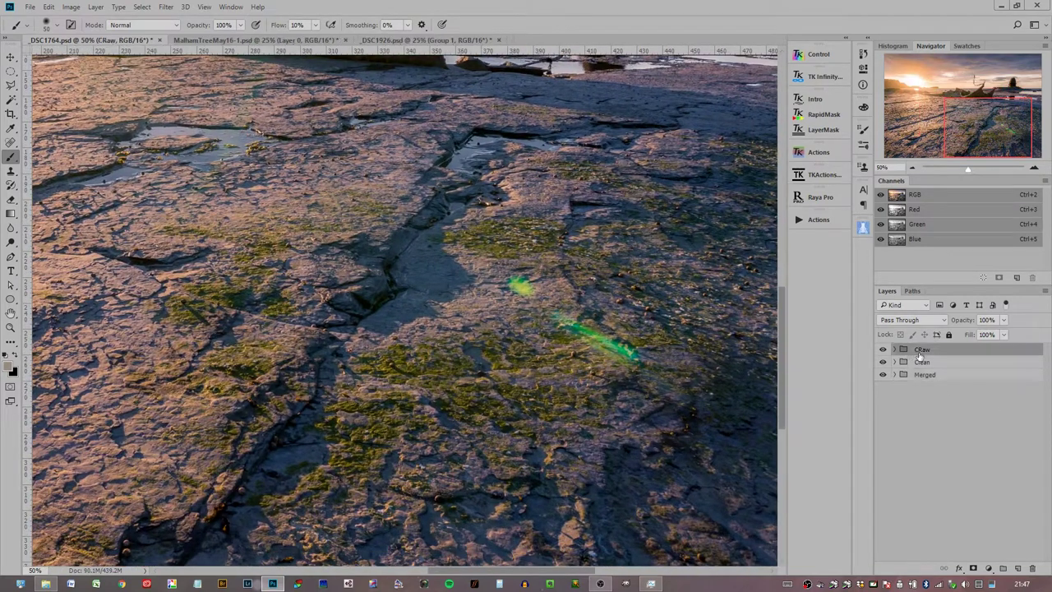
pyautogui.click(1017, 567)
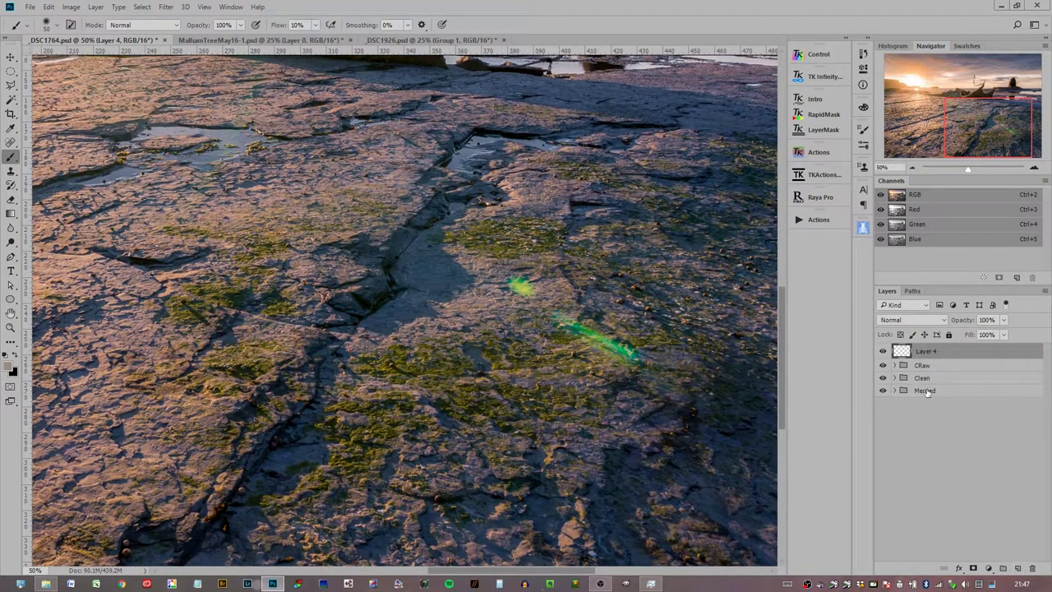
pyautogui.click(9, 143)
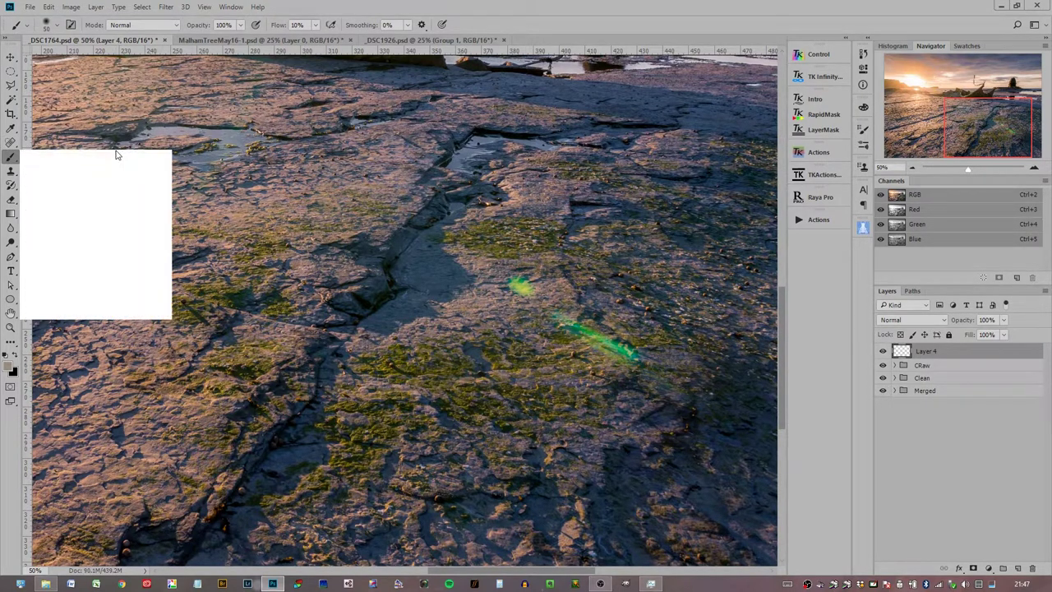
pyautogui.rightClick(117, 153)
pyautogui.rightClick(11, 143)
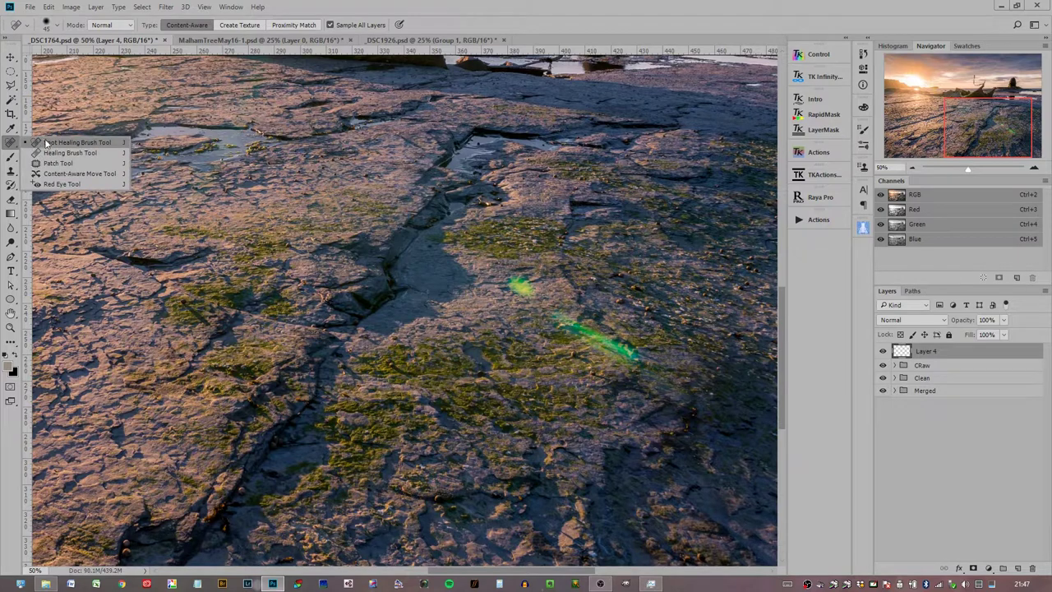
pyautogui.click(56, 147)
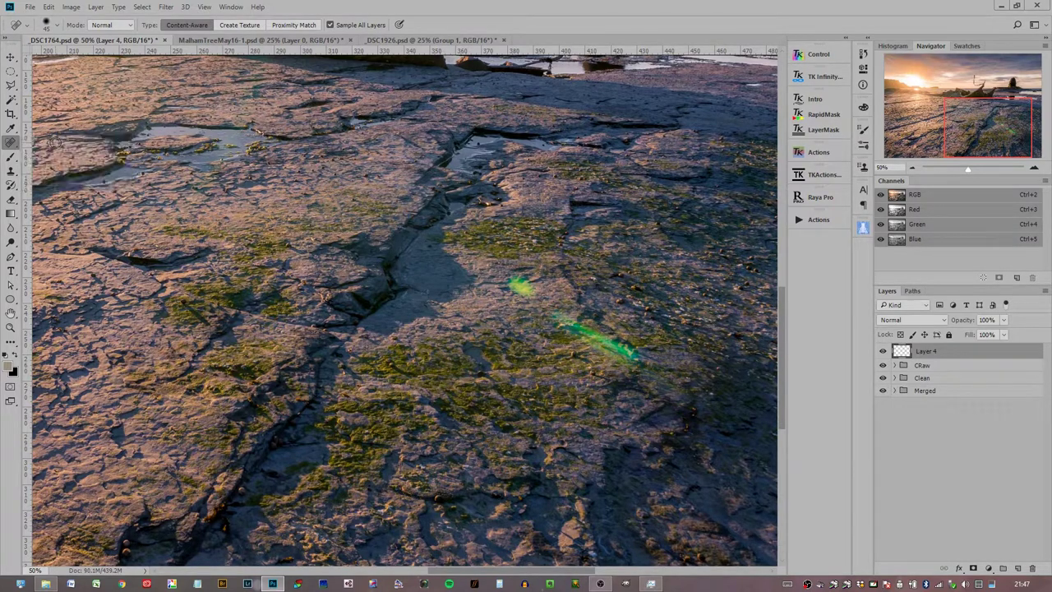
# Spot-heal the small green flare spot and the long green streak on the rocks, then zoom out
pyautogui.moveTo(556, 295); pyautogui.dragTo(486, 293)
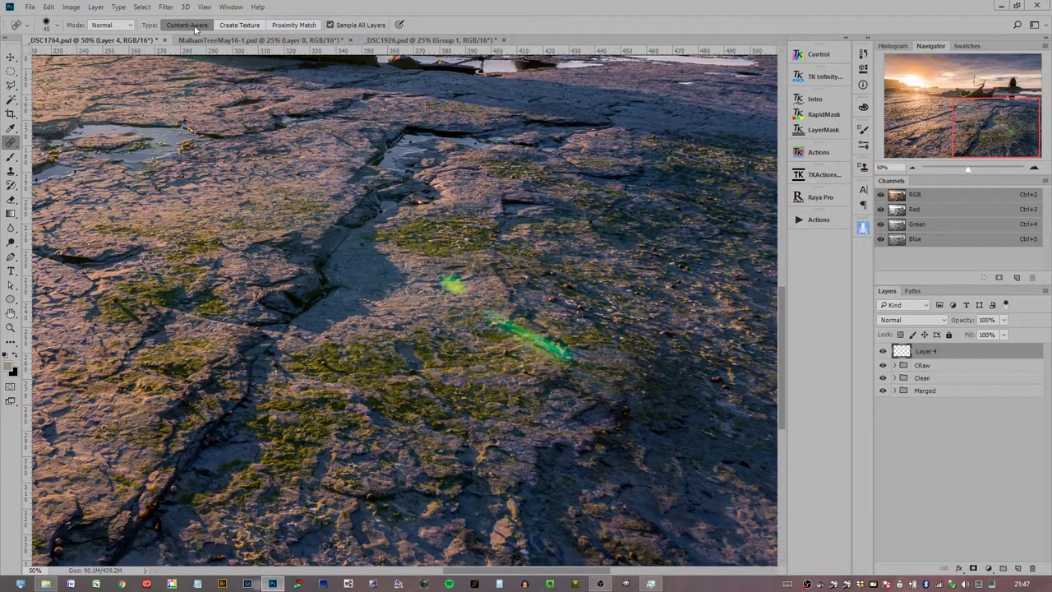
pyautogui.click(453, 284)
pyautogui.moveTo(455, 285)
pyautogui.mouseDown()
pyautogui.moveTo(444, 287)
pyautogui.moveTo(466, 291)
pyautogui.mouseUp()
pyautogui.moveTo(486, 310); pyautogui.dragTo(574, 353)
pyautogui.moveTo(520, 325); pyautogui.dragTo(485, 312)
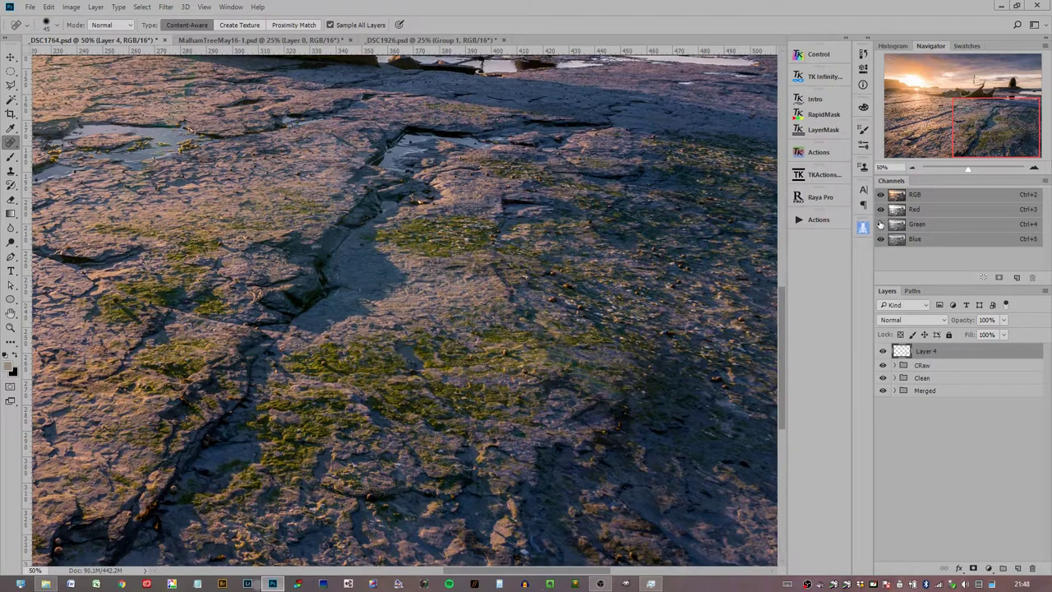
pyautogui.click(914, 169)
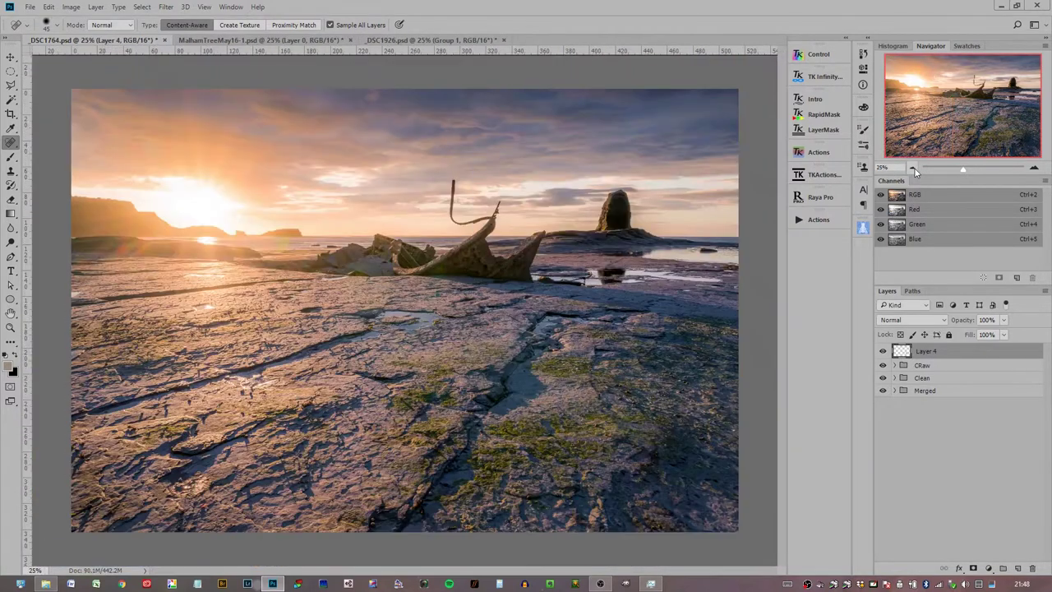
# Compare the photo with and without the repair, then zoom to 100% on the sun and cliffs
pyautogui.click(881, 351)
pyautogui.click(882, 351)
pyautogui.click(882, 351)
pyautogui.click(882, 351)
pyautogui.click(1034, 167)
pyautogui.click(1033, 168)
pyautogui.moveTo(978, 121); pyautogui.dragTo(942, 107)
pyautogui.click(1034, 167)
pyautogui.click(1034, 168)
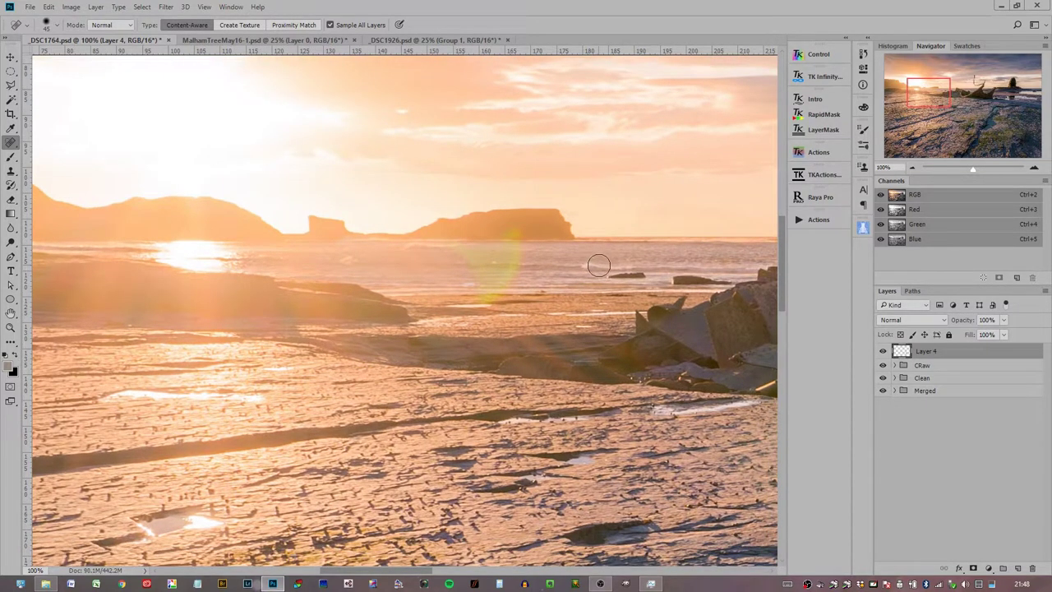
# On a new layer, spot-heal the flare ghost and streak along the sea horizon
pyautogui.click(1017, 569)
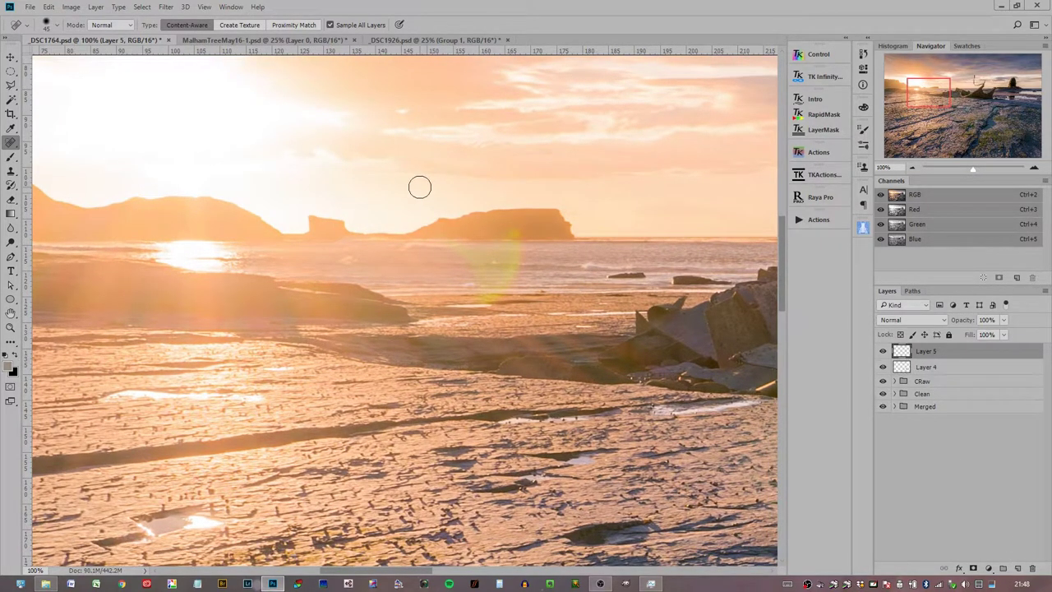
pyautogui.moveTo(449, 244)
pyautogui.mouseDown()
pyautogui.moveTo(472, 254)
pyautogui.moveTo(489, 303)
pyautogui.moveTo(516, 254)
pyautogui.moveTo(515, 227)
pyautogui.moveTo(442, 236)
pyautogui.moveTo(502, 246)
pyautogui.moveTo(486, 289)
pyautogui.moveTo(486, 267)
pyautogui.moveTo(471, 237)
pyautogui.mouseUp()
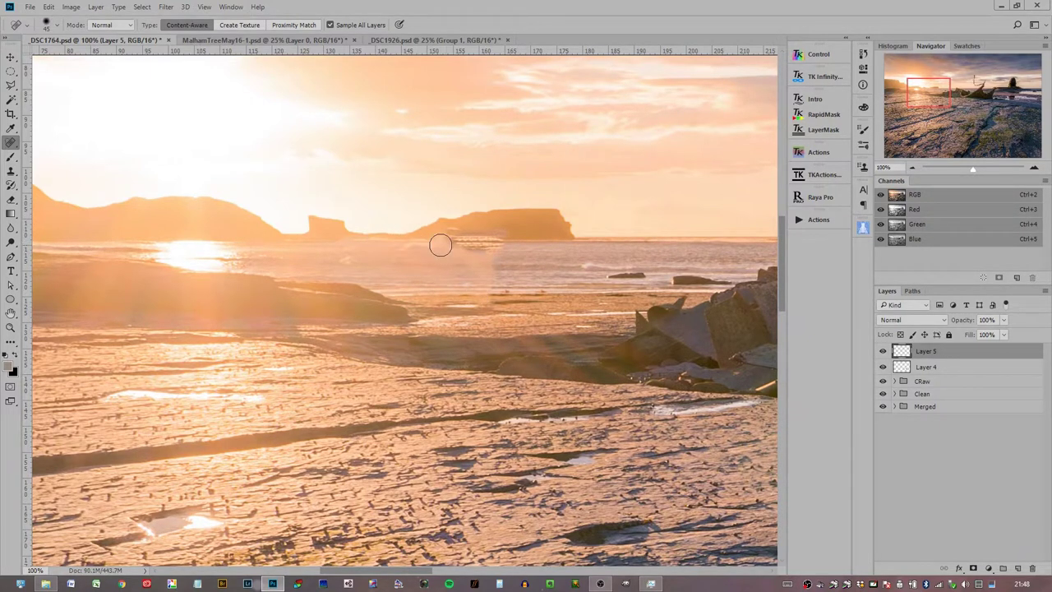
pyautogui.moveTo(518, 249)
pyautogui.mouseDown()
pyautogui.moveTo(463, 238)
pyautogui.moveTo(495, 242)
pyautogui.moveTo(462, 245)
pyautogui.moveTo(506, 259)
pyautogui.moveTo(467, 270)
pyautogui.moveTo(505, 274)
pyautogui.moveTo(476, 283)
pyautogui.moveTo(491, 271)
pyautogui.moveTo(441, 241)
pyautogui.moveTo(458, 242)
pyautogui.moveTo(444, 232)
pyautogui.moveTo(482, 233)
pyautogui.mouseUp()
pyautogui.click(475, 237)
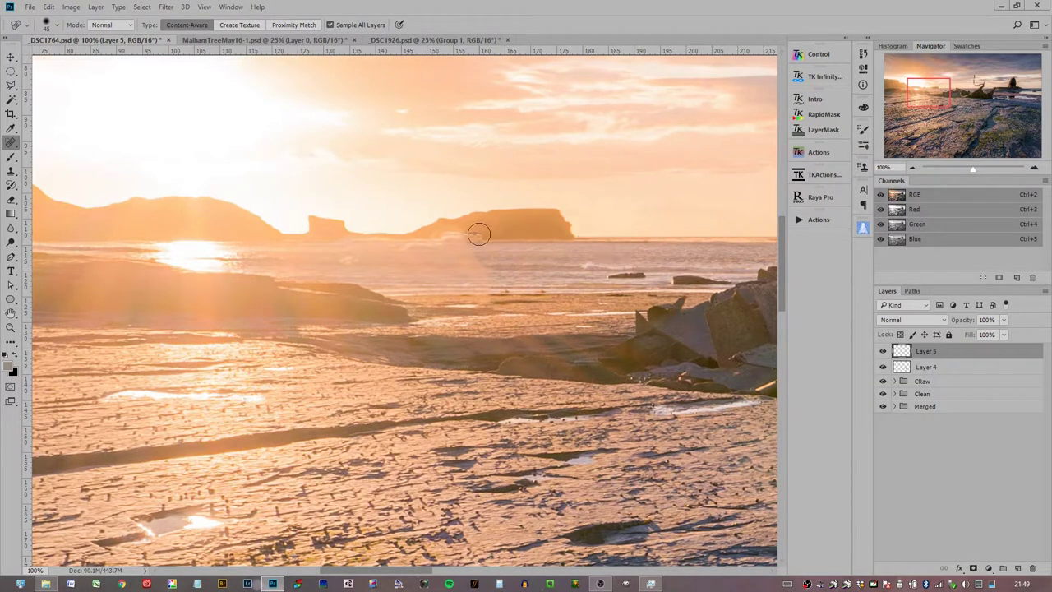
# Compare with and without the horizon repair, then delete that repair layer
pyautogui.click(911, 167)
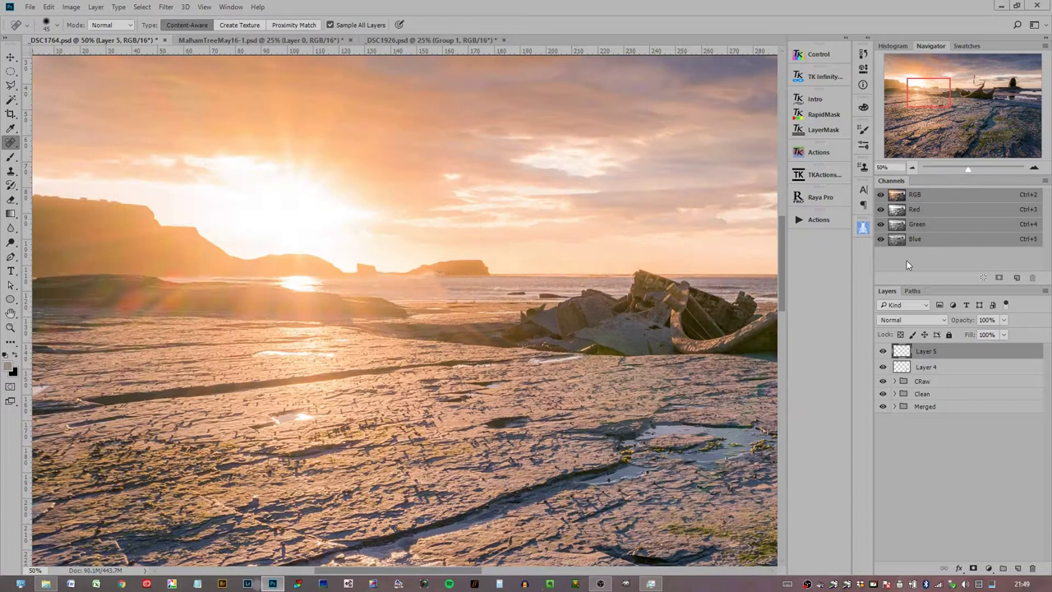
pyautogui.click(884, 350)
pyautogui.click(884, 350)
pyautogui.click(884, 350)
pyautogui.moveTo(950, 355); pyautogui.dragTo(1028, 569)
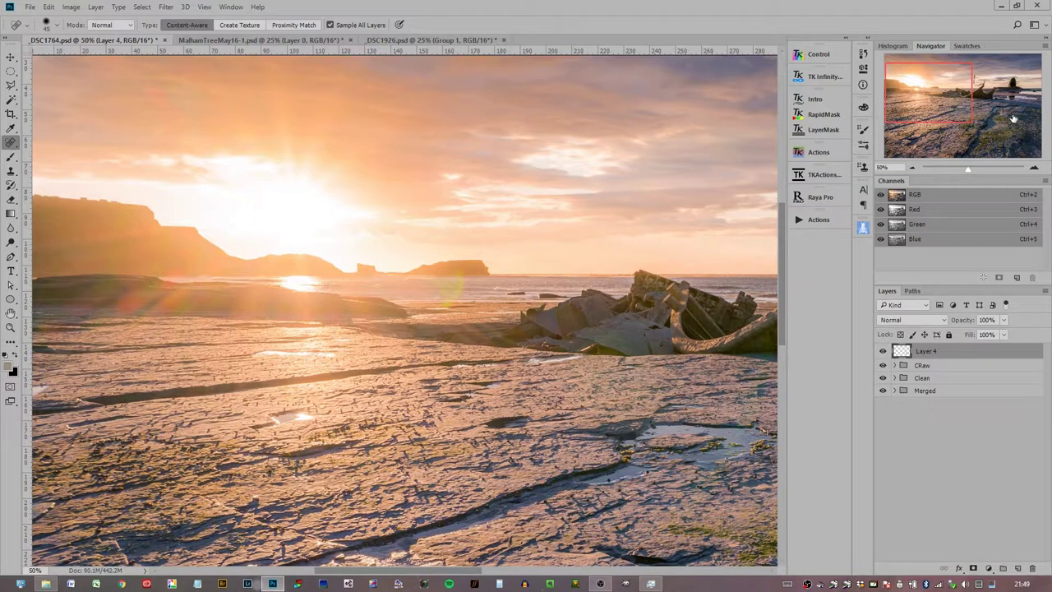
# Zoom to 100% on the headland, add a fresh layer in Color blend mode, and pick the Brush Tool
pyautogui.click(1033, 168)
pyautogui.moveTo(924, 94); pyautogui.dragTo(929, 92)
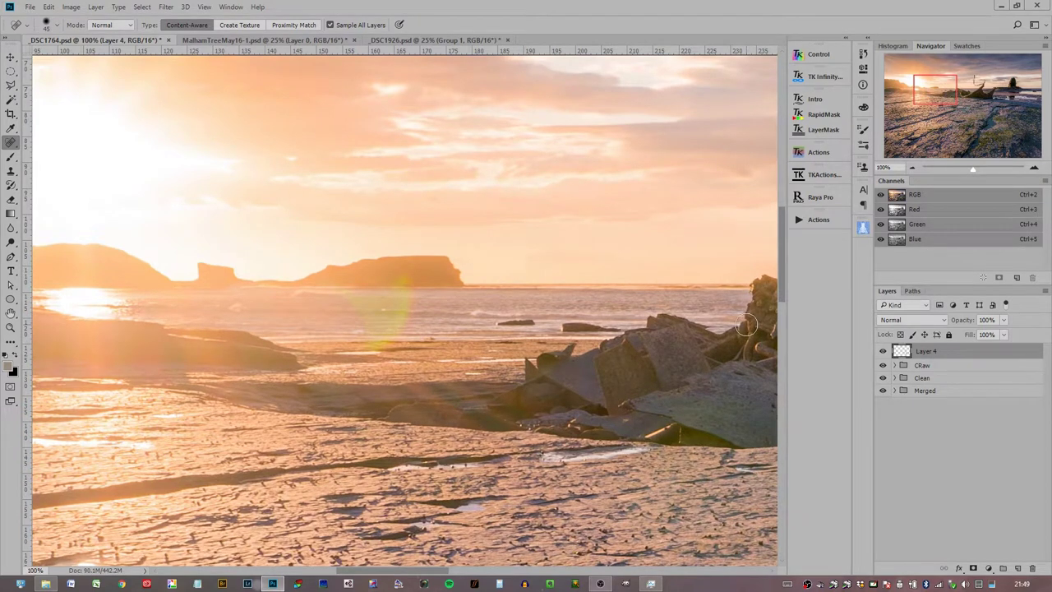
pyautogui.click(1017, 569)
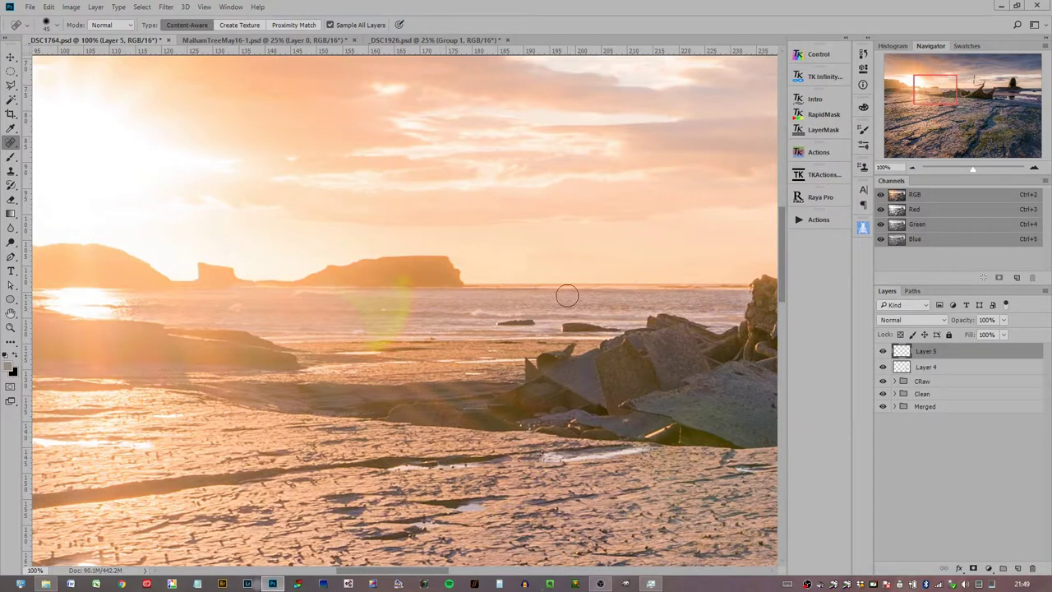
pyautogui.click(906, 321)
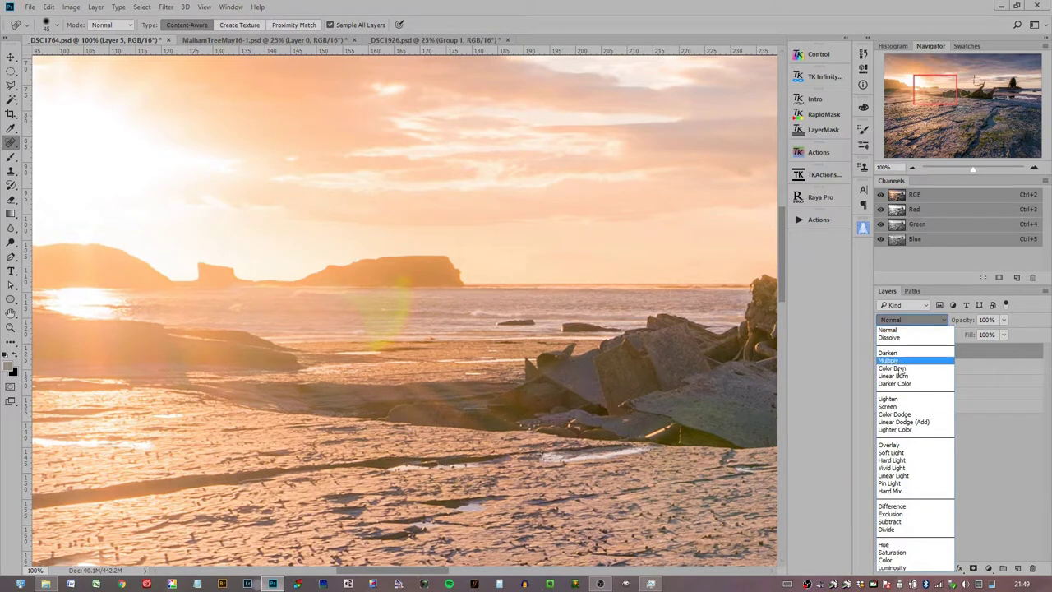
pyautogui.click(885, 560)
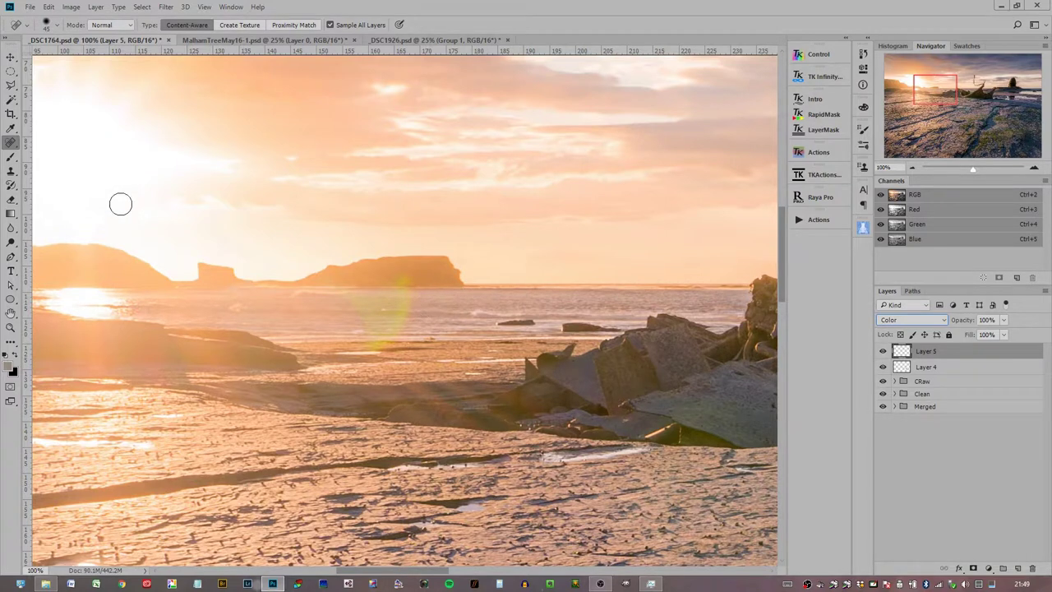
pyautogui.rightClick(9, 158)
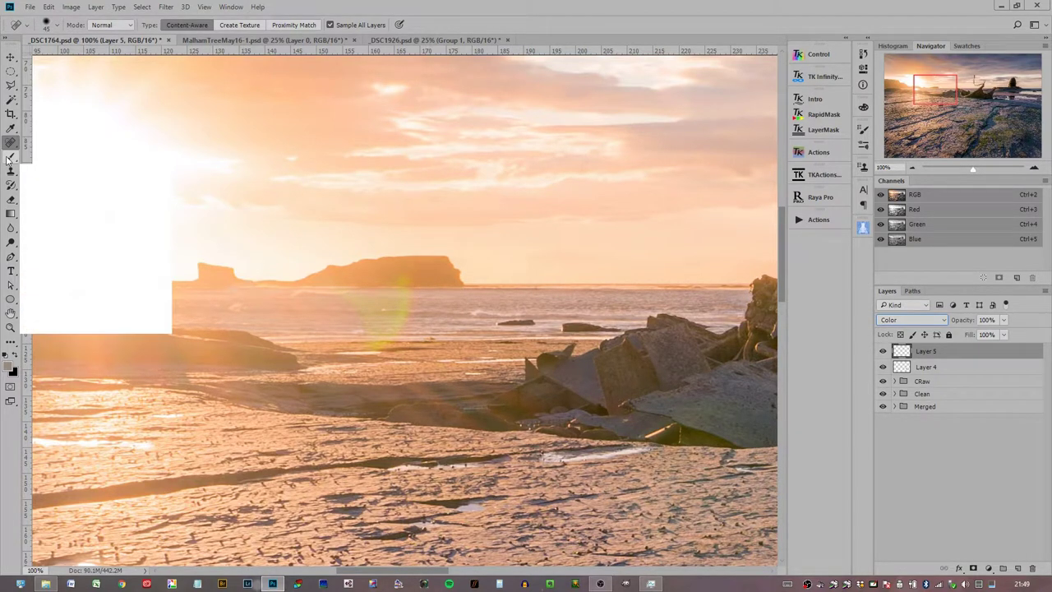
pyautogui.click(36, 160)
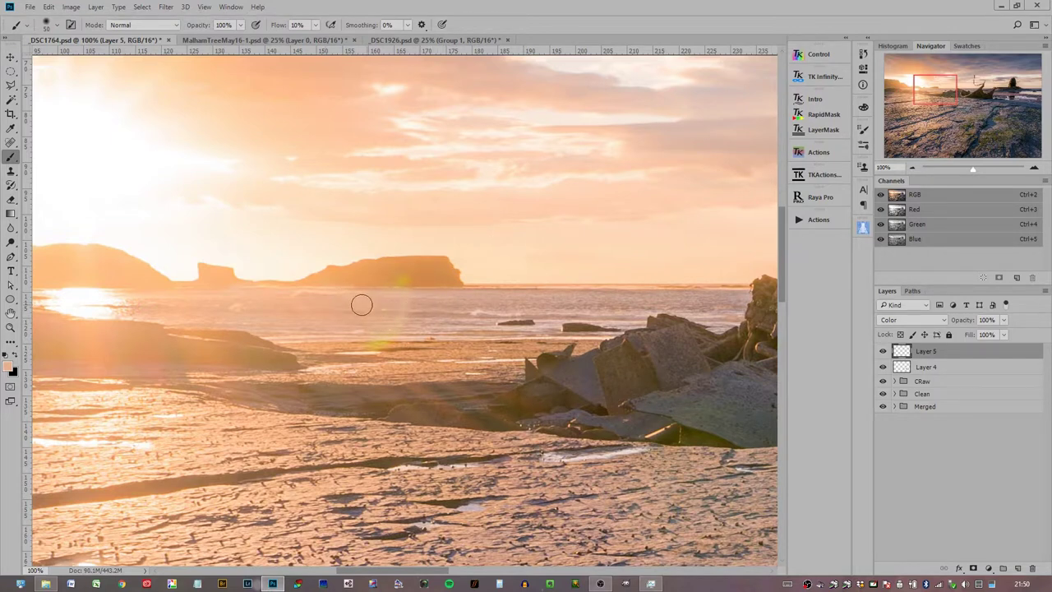
# Sample warm orange tones and paint them over the sea below the headland with a size-50 brush
pyautogui.keyDown('alt'); pyautogui.click(406, 333); pyautogui.keyUp('alt')
pyautogui.press('[')
pyautogui.press('[')
pyautogui.keyDown('alt'); pyautogui.click(400, 340); pyautogui.keyUp('alt')
pyautogui.keyDown('alt'); pyautogui.click(418, 277); pyautogui.keyUp('alt')
pyautogui.press(']')
pyautogui.press(']')
pyautogui.press(']')
pyautogui.moveTo(315, 302)
pyautogui.mouseDown()
pyautogui.moveTo(420, 306)
pyautogui.moveTo(348, 318)
pyautogui.moveTo(428, 311)
pyautogui.moveTo(363, 299)
pyautogui.moveTo(426, 299)
pyautogui.moveTo(369, 300)
pyautogui.moveTo(366, 285)
pyautogui.moveTo(426, 276)
pyautogui.moveTo(373, 277)
pyautogui.moveTo(365, 299)
pyautogui.moveTo(331, 301)
pyautogui.moveTo(412, 310)
pyautogui.moveTo(350, 324)
pyautogui.moveTo(414, 335)
pyautogui.moveTo(357, 334)
pyautogui.moveTo(403, 348)
pyautogui.mouseUp()
pyautogui.keyDown('alt'); pyautogui.click(313, 311); pyautogui.keyUp('alt')
# Zoom out to 25% and compare the photo with and without the colour layer
pyautogui.click(912, 167)
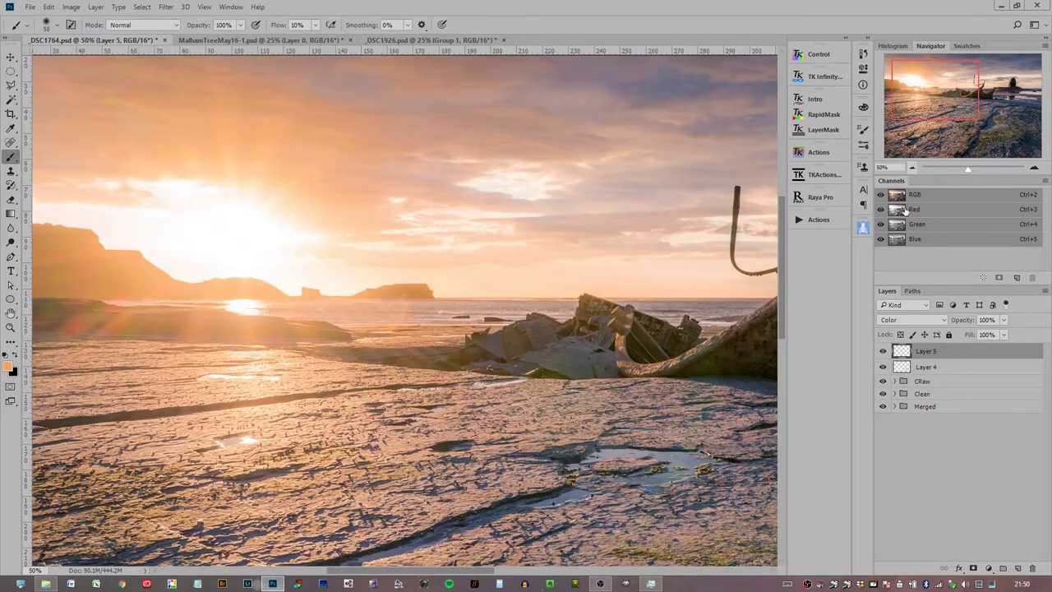
pyautogui.click(883, 351)
pyautogui.click(884, 351)
pyautogui.click(883, 351)
pyautogui.click(883, 351)
pyautogui.click(884, 351)
pyautogui.click(883, 351)
pyautogui.click(883, 351)
pyautogui.click(912, 166)
pyautogui.click(911, 167)
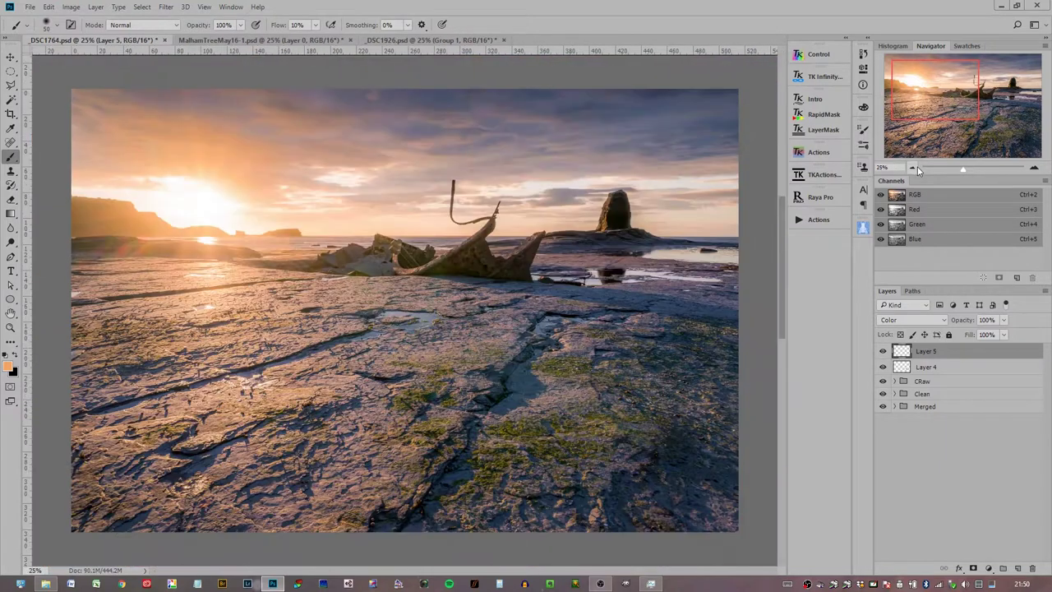
pyautogui.click(883, 351)
pyautogui.click(883, 351)
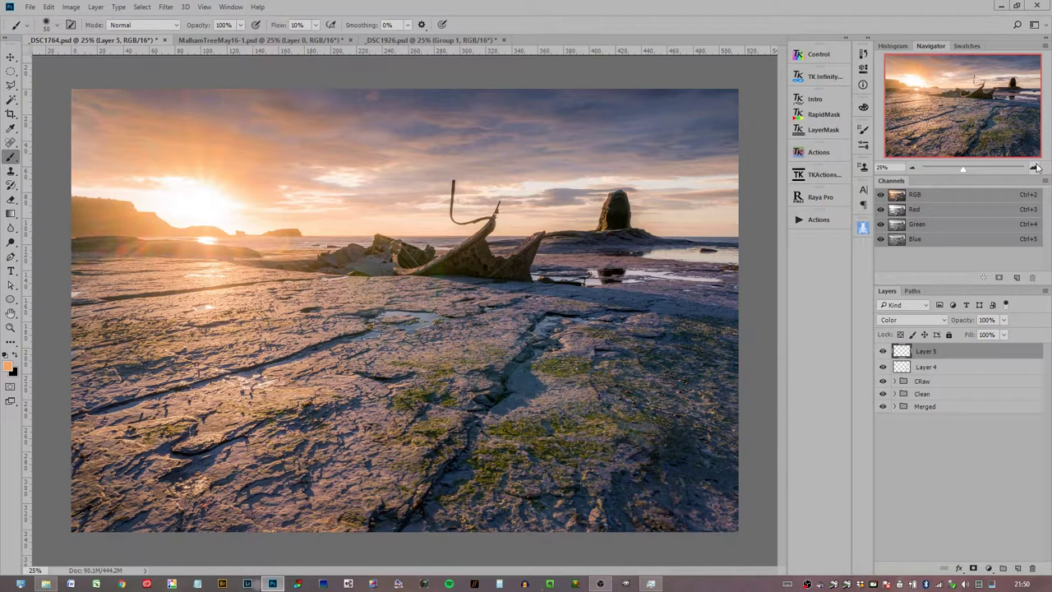
# Delete Layer 5, the Color paint layer, leaving Layer 4 on top
pyautogui.moveTo(960, 352); pyautogui.dragTo(1032, 568)
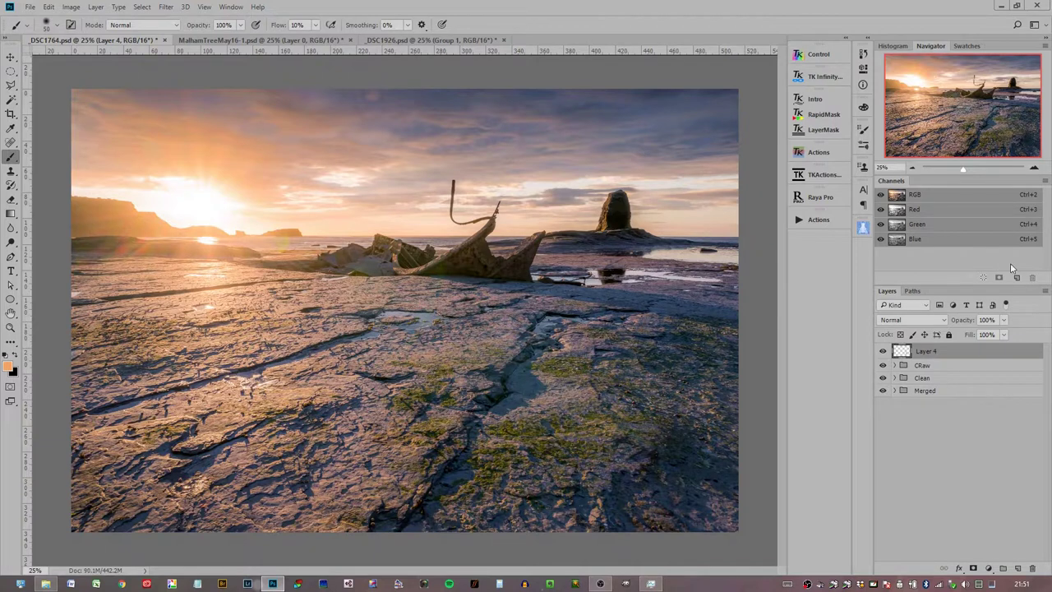
# Zoom to actual pixels on the sunlit flare area and stamp all visible layers into a new Layer 5
pyautogui.click(821, 156)
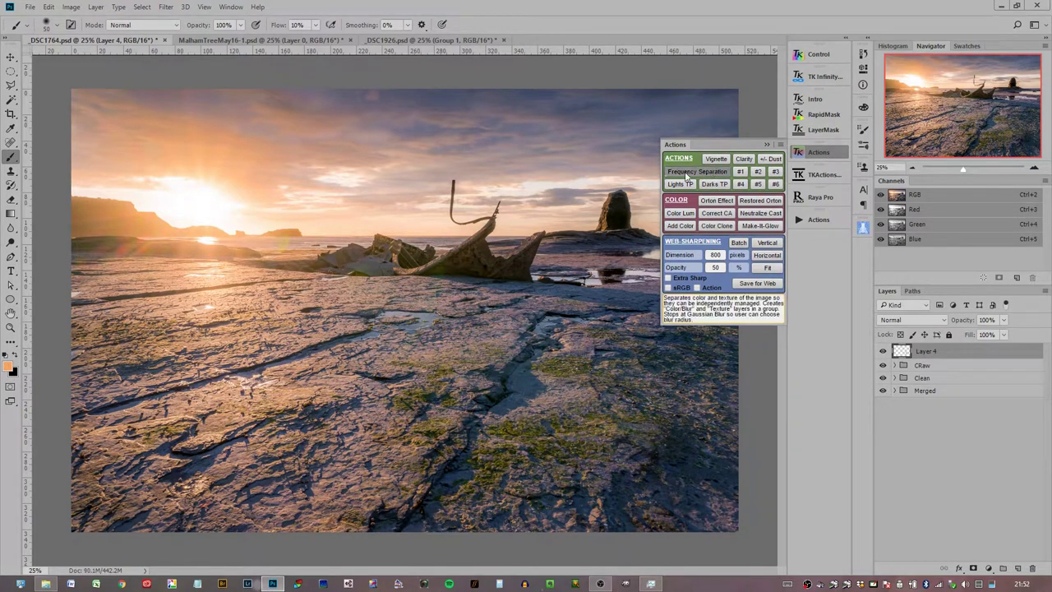
pyautogui.click(767, 145)
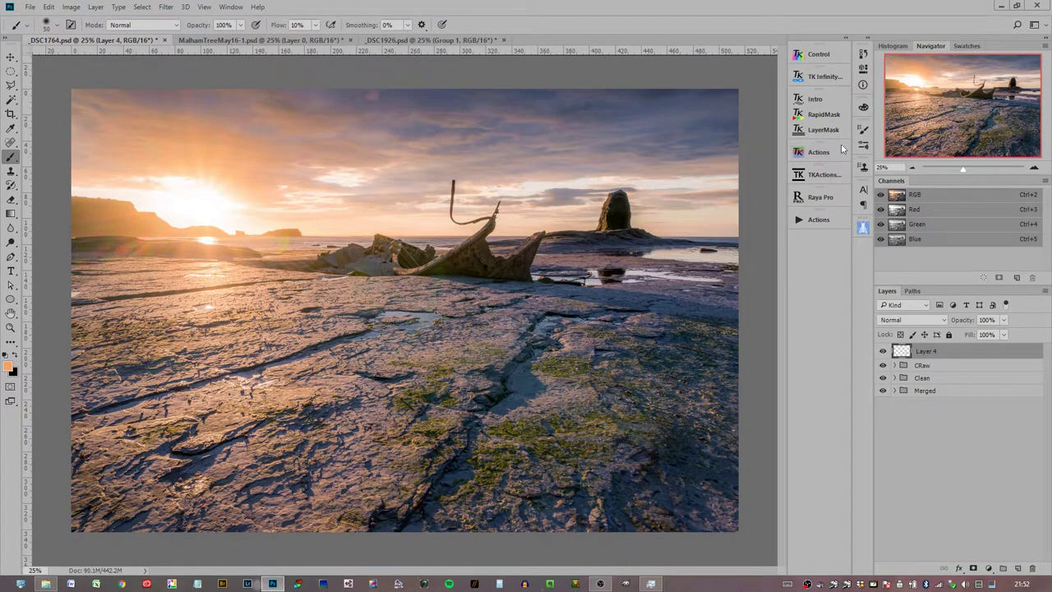
pyautogui.click(1033, 168)
pyautogui.click(1034, 168)
pyautogui.click(1035, 169)
pyautogui.moveTo(963, 107)
pyautogui.mouseDown()
pyautogui.moveTo(963, 123)
pyautogui.moveTo(945, 97)
pyautogui.mouseUp()
pyautogui.hotkey('ctrl', '+')
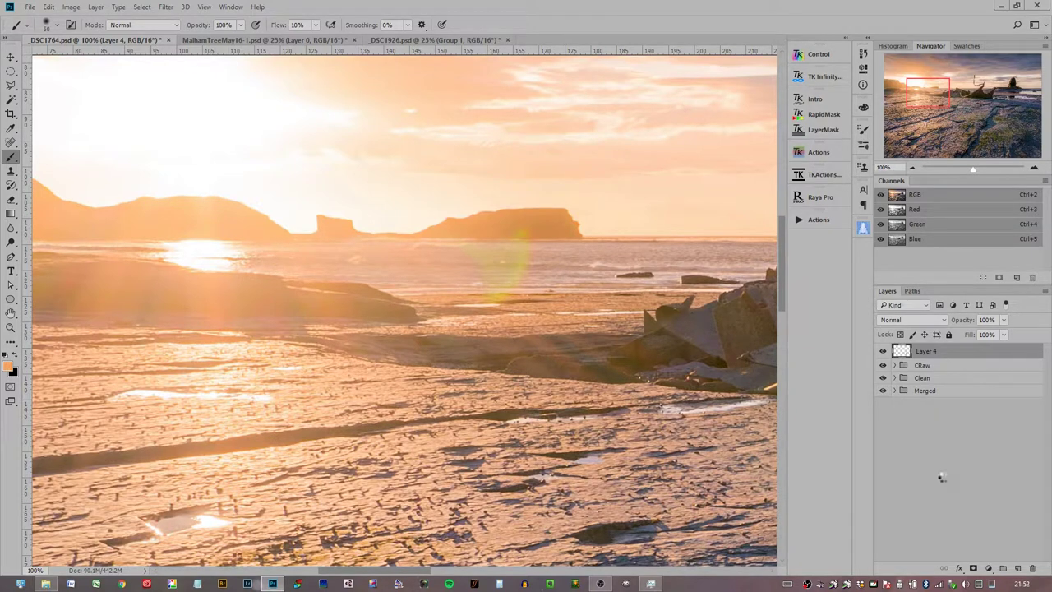
pyautogui.hotkey('ctrl', 'shift', 'alt', 'e')
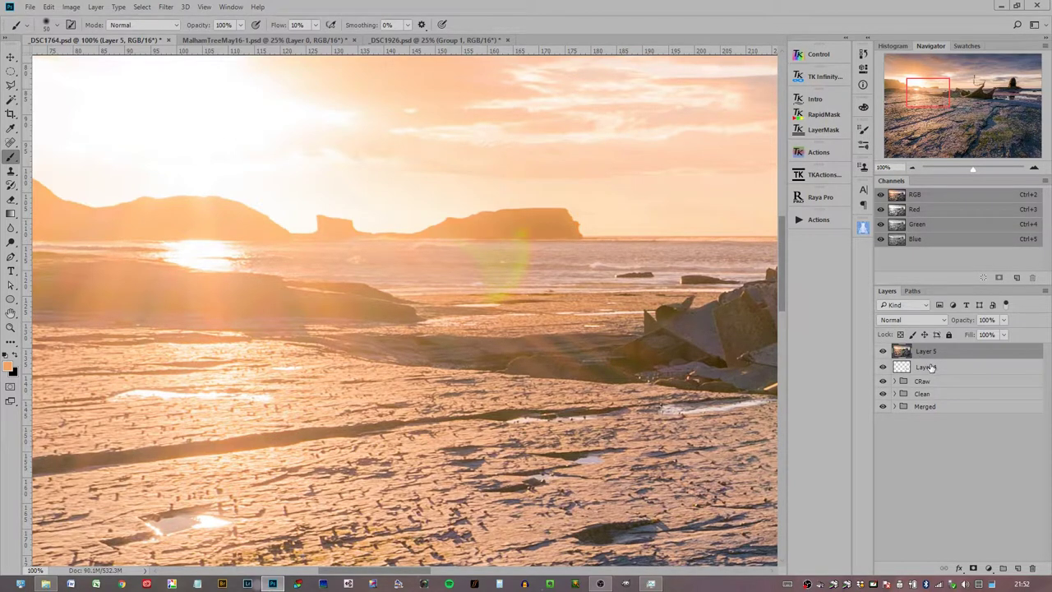
# Duplicate Layer 5, hide the Layer 5 copy, and select Layer 5 for editing
pyautogui.hotkey('ctrl', 'j')
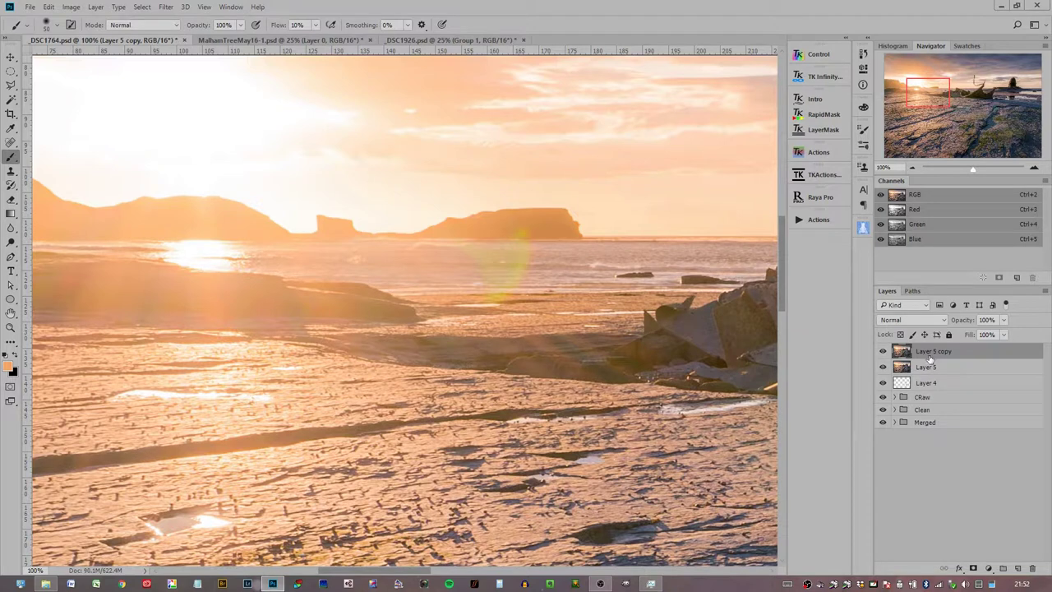
pyautogui.click(883, 351)
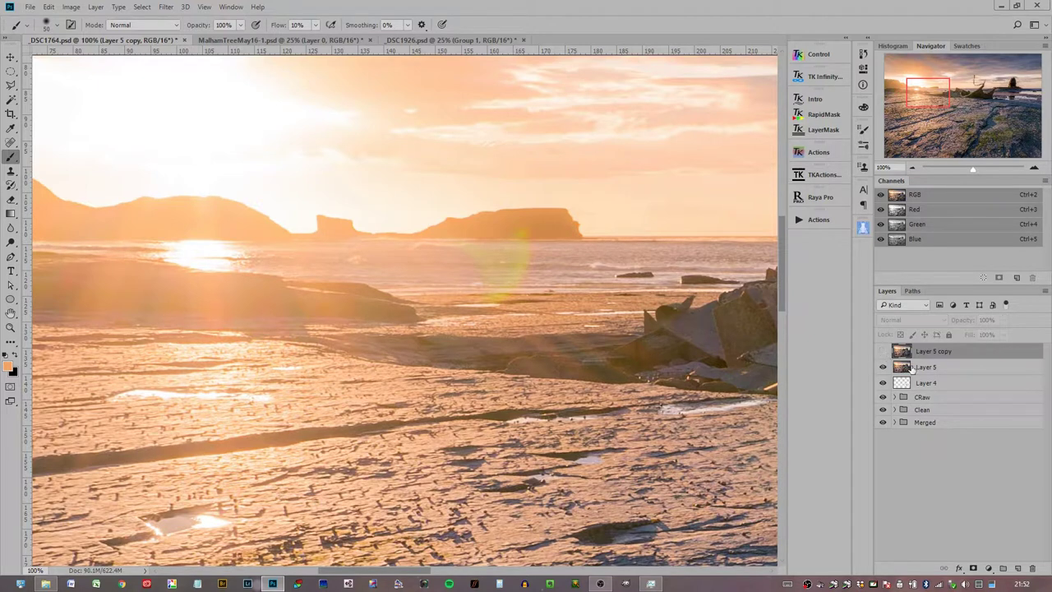
pyautogui.click(926, 367)
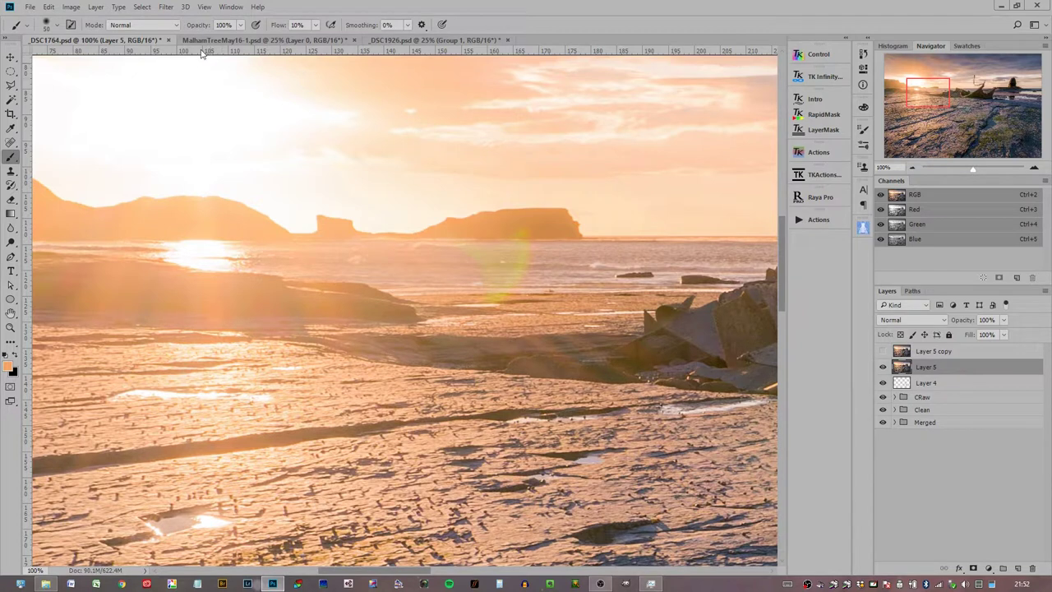
# Apply a Gaussian Blur with a 5.0-pixel radius to Layer 5
pyautogui.click(165, 7)
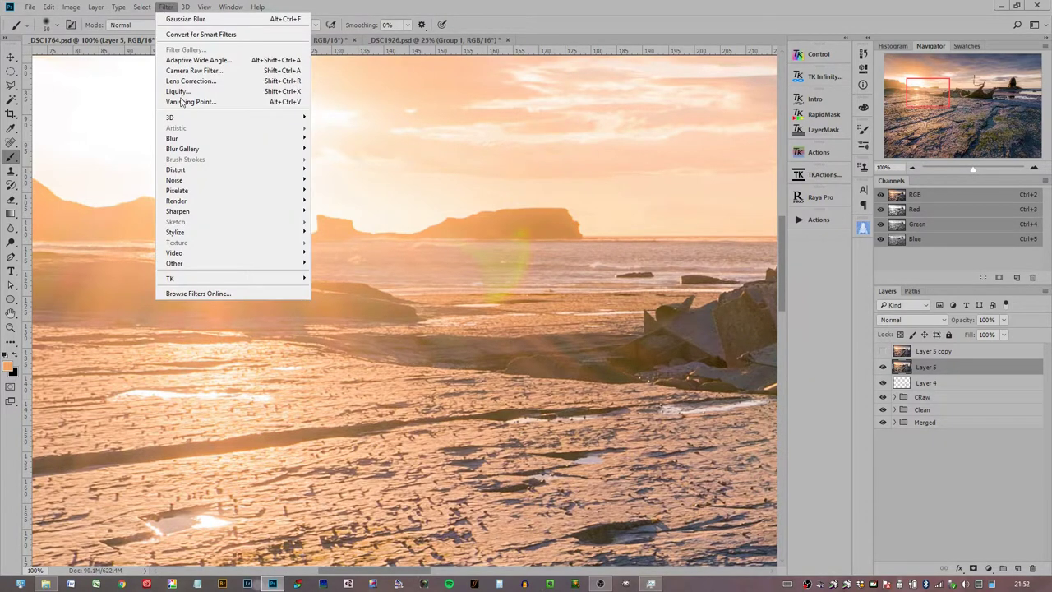
pyautogui.moveTo(177, 137)
pyautogui.click(139, 177)
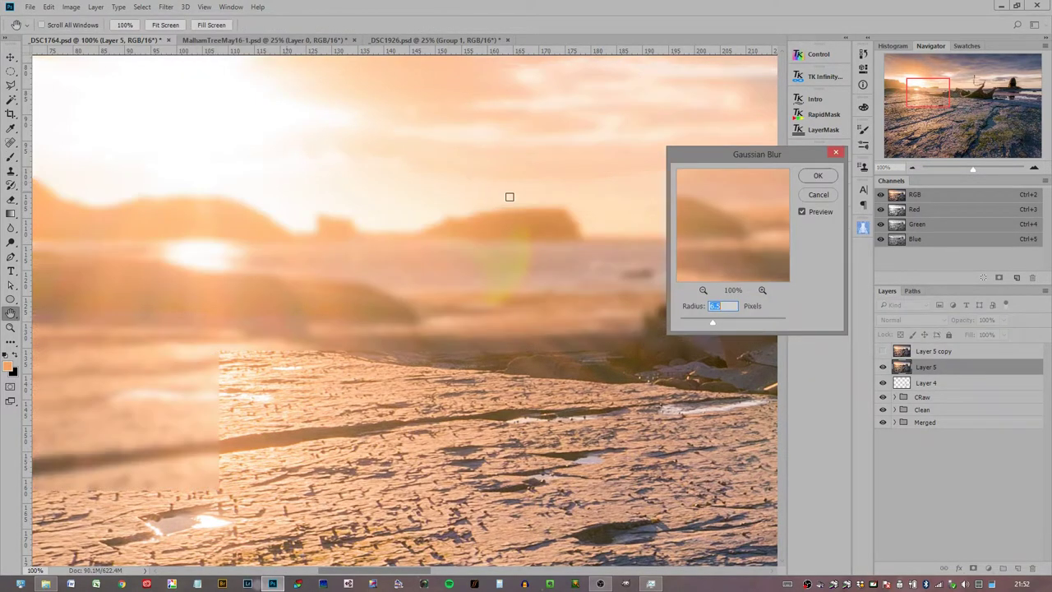
pyautogui.moveTo(703, 305); pyautogui.dragTo(652, 307)
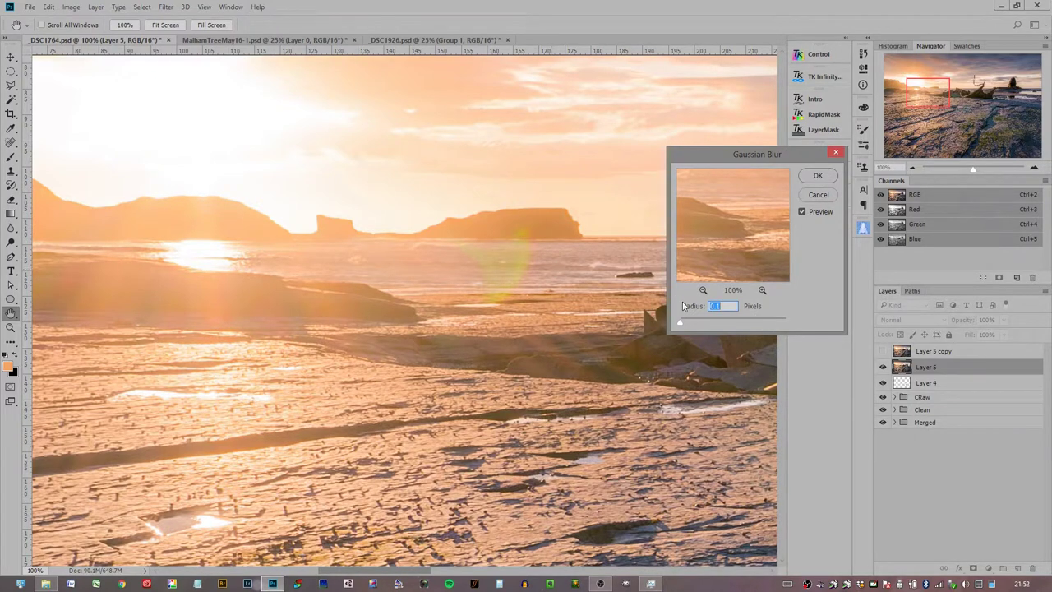
pyautogui.moveTo(683, 307); pyautogui.dragTo(688, 307)
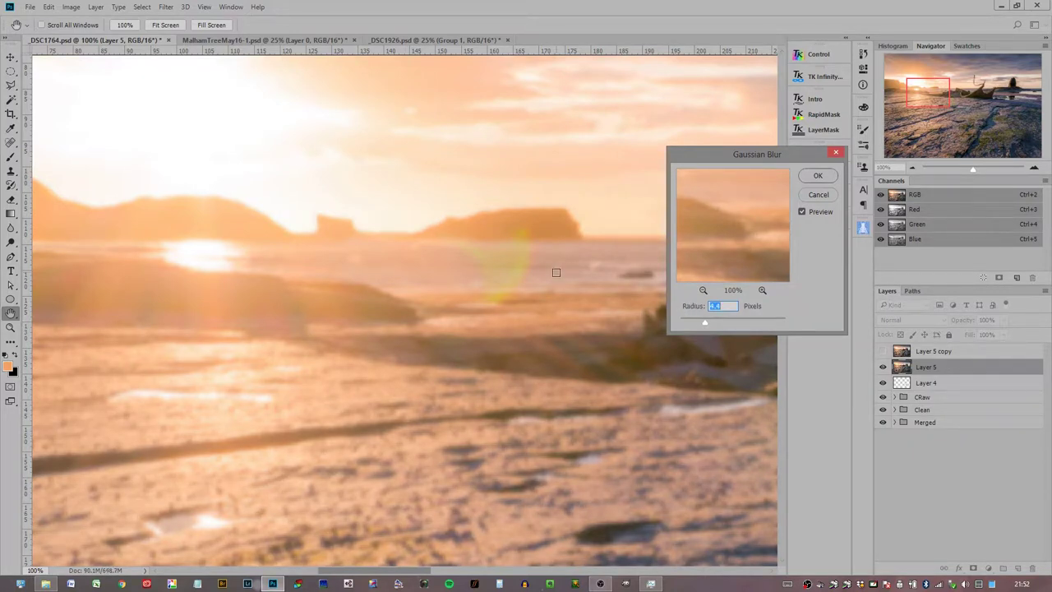
pyautogui.moveTo(693, 306); pyautogui.dragTo(694, 308)
# Apply the blur to Layer 5, then select and unhide Layer 5 copy
pyautogui.click(817, 178)
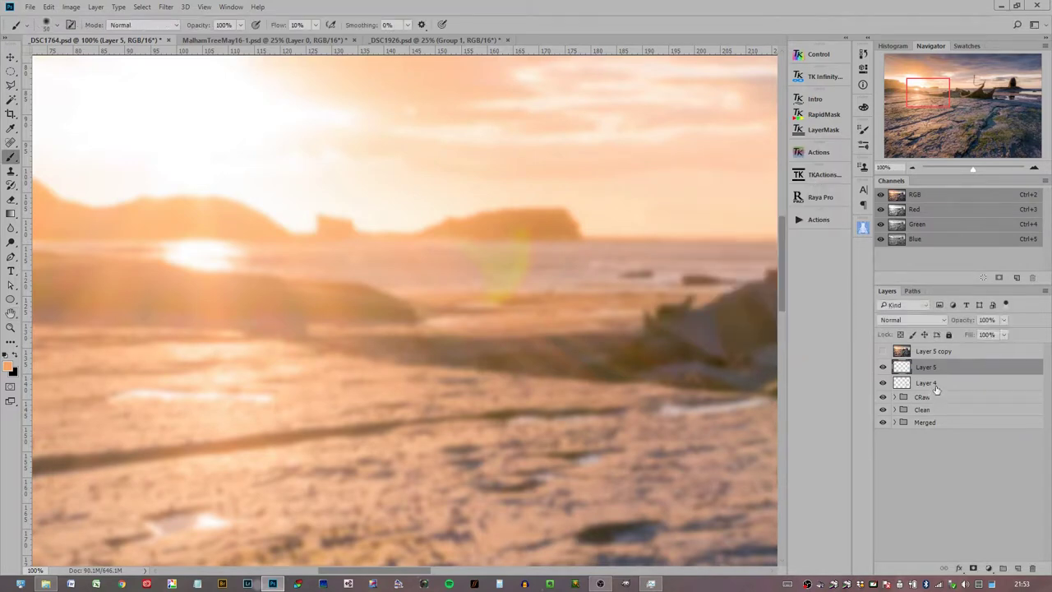
pyautogui.click(917, 352)
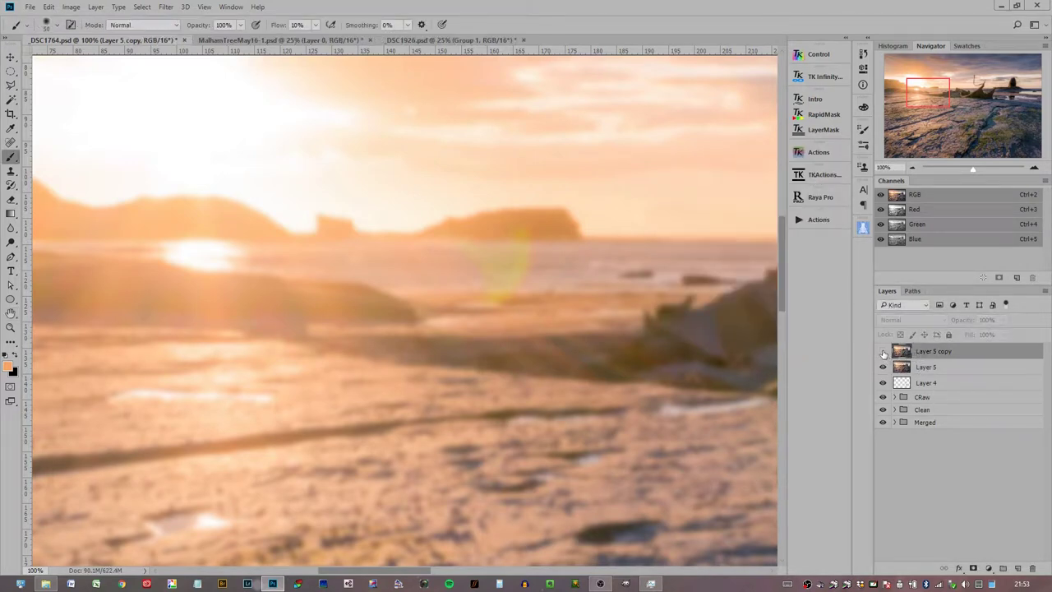
pyautogui.click(884, 354)
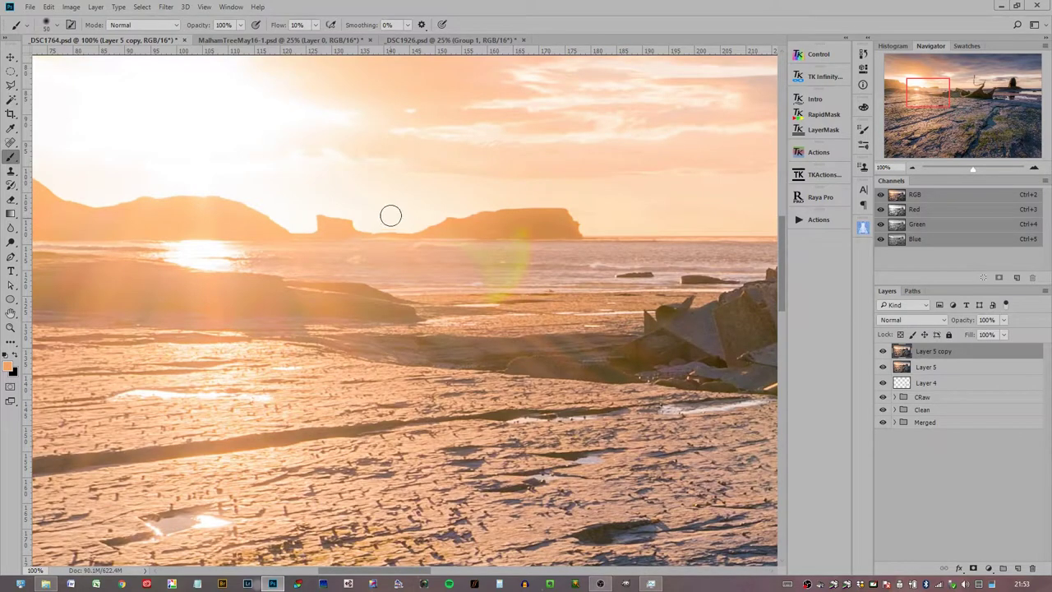
# Open Apply Image on Layer 5 copy with Layer 5 as the source layer
pyautogui.click(71, 6)
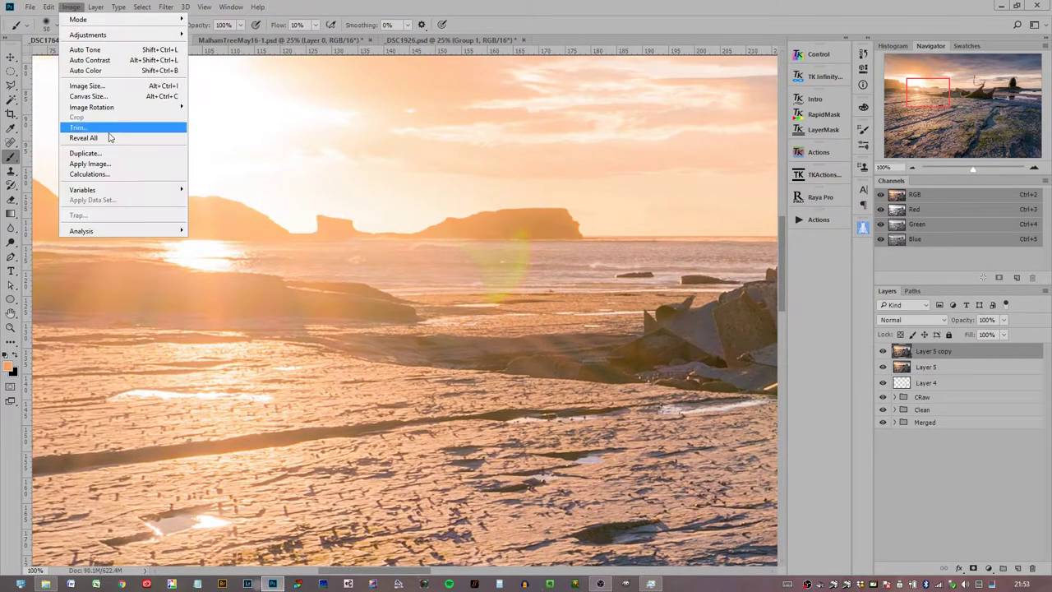
pyautogui.click(113, 164)
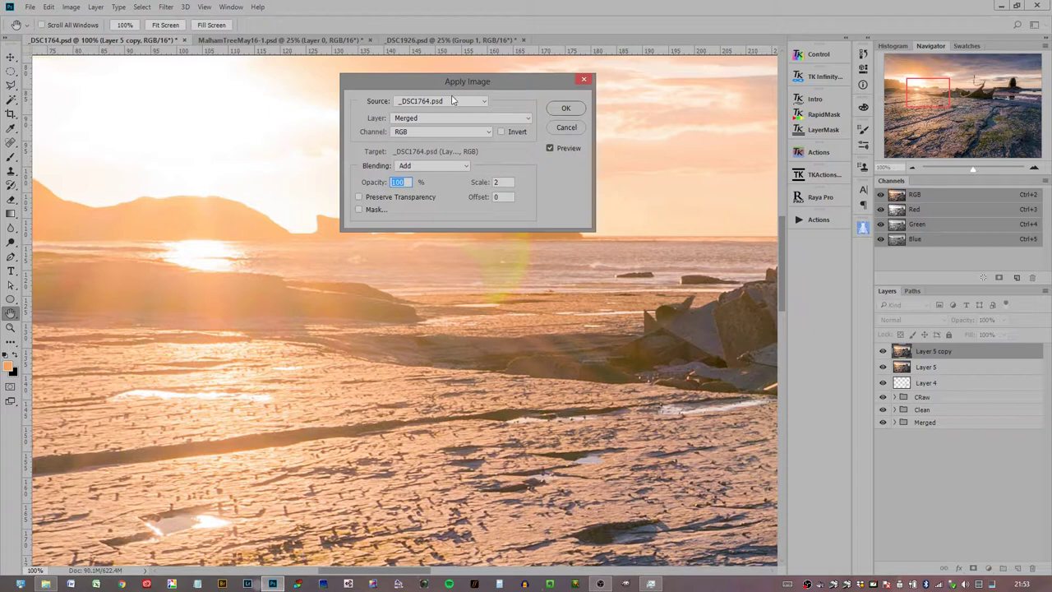
pyautogui.moveTo(453, 80); pyautogui.dragTo(518, 325)
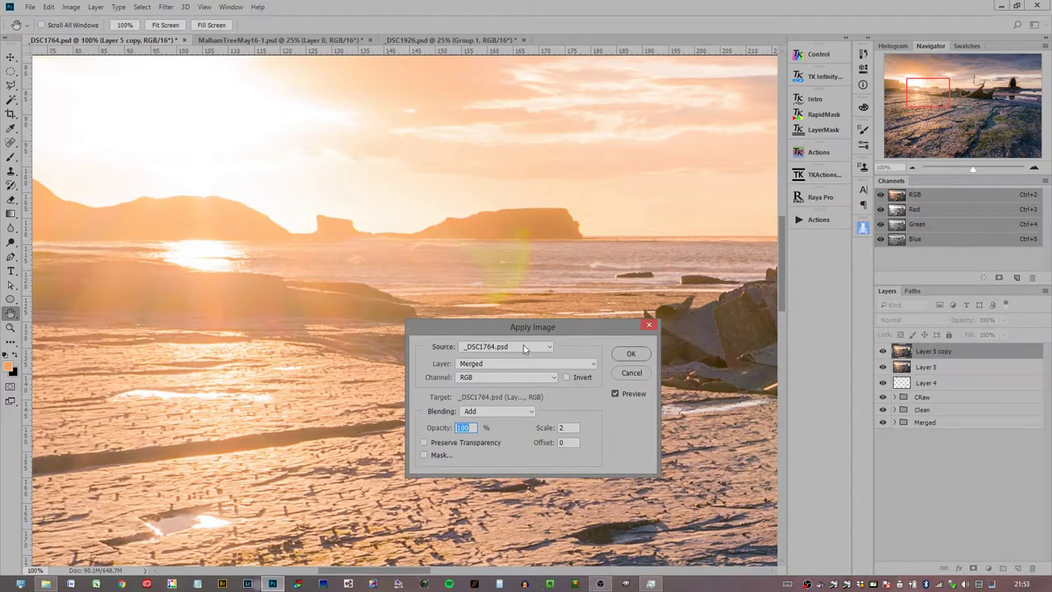
pyautogui.click(473, 365)
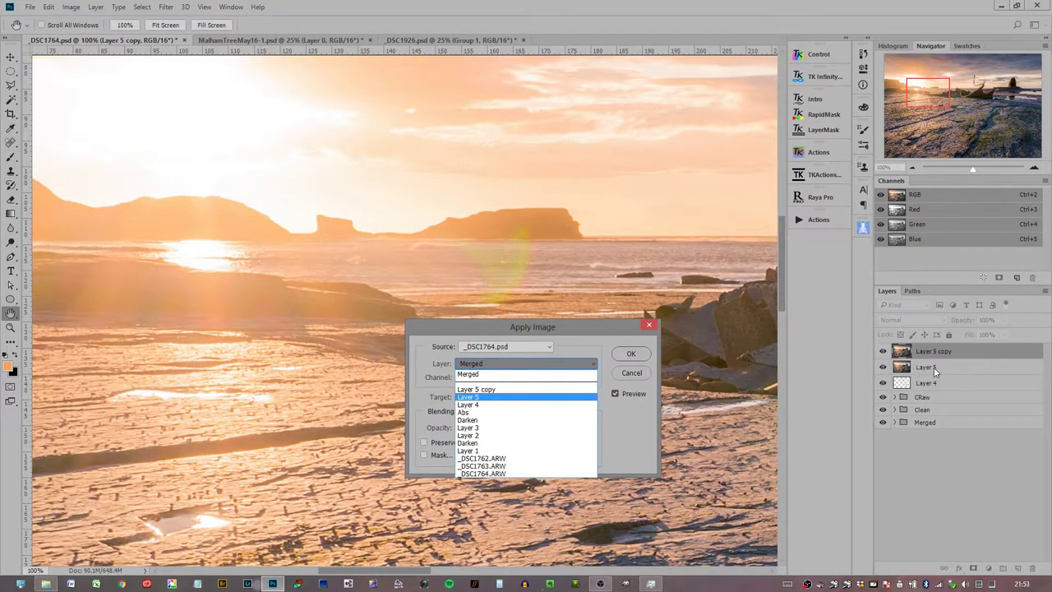
pyautogui.click(470, 398)
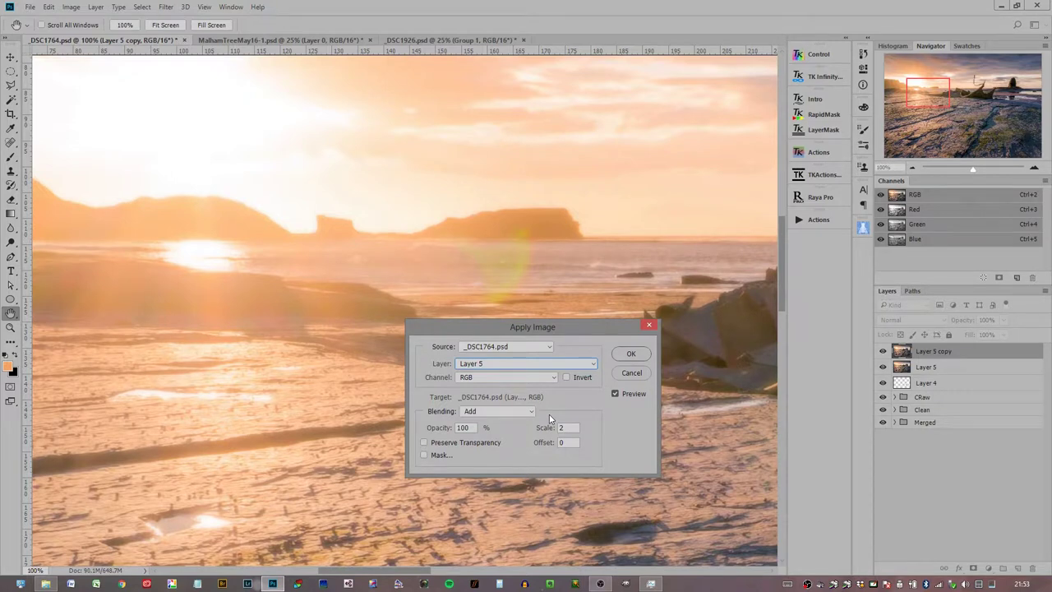
pyautogui.click(72, 10)
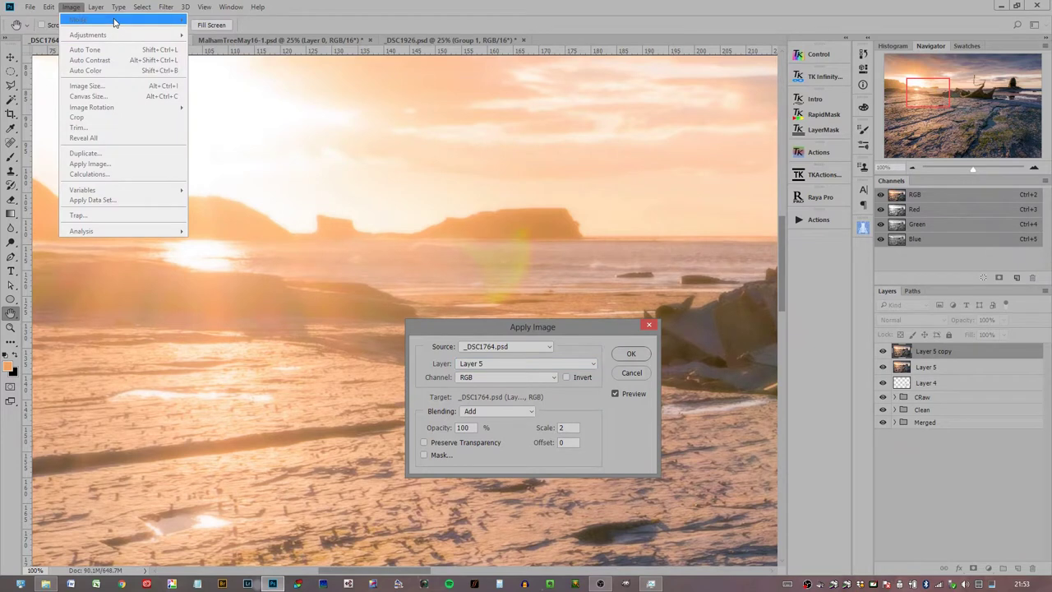
pyautogui.press('Right')
pyautogui.press('Right')
pyautogui.press('Right')
pyautogui.press('Right')
pyautogui.press('Right')
pyautogui.press('Right')
pyautogui.press('Escape')
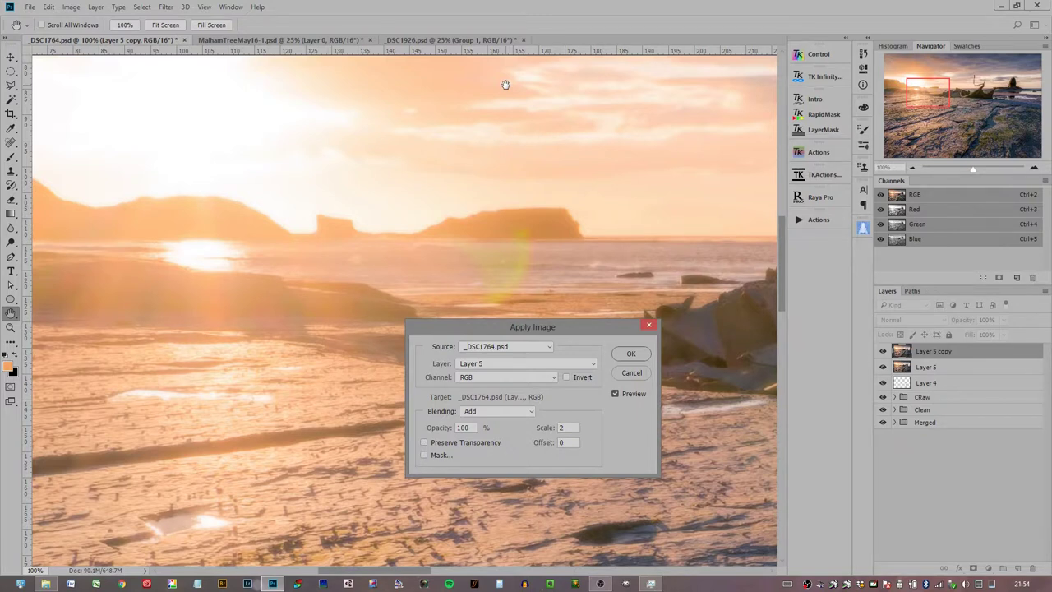
# Keep Add blending in Apply Image and tick Invert for the source layer
pyautogui.click(479, 414)
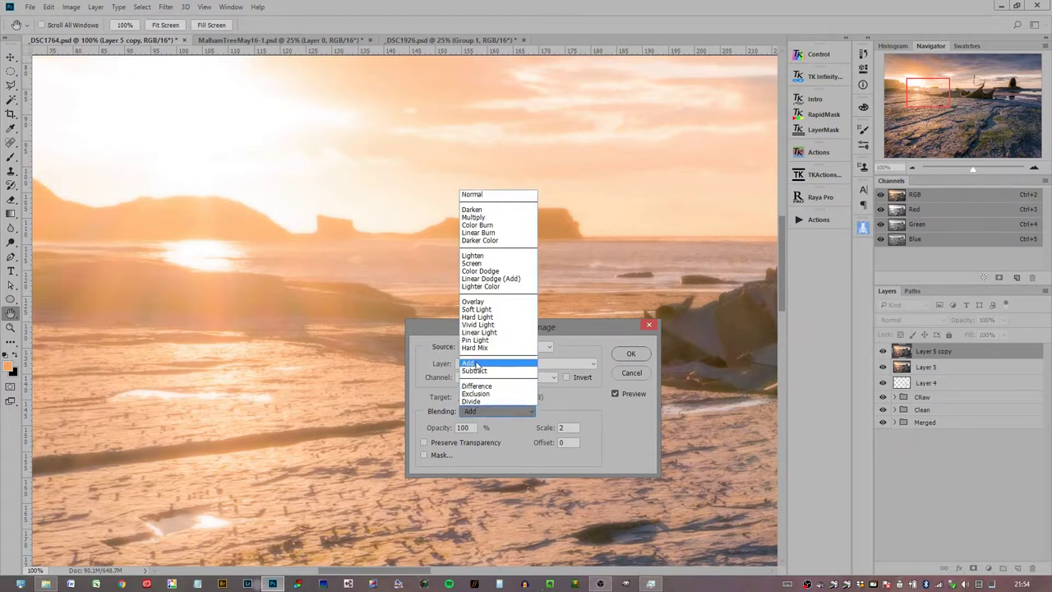
pyautogui.click(476, 365)
pyautogui.click(569, 427)
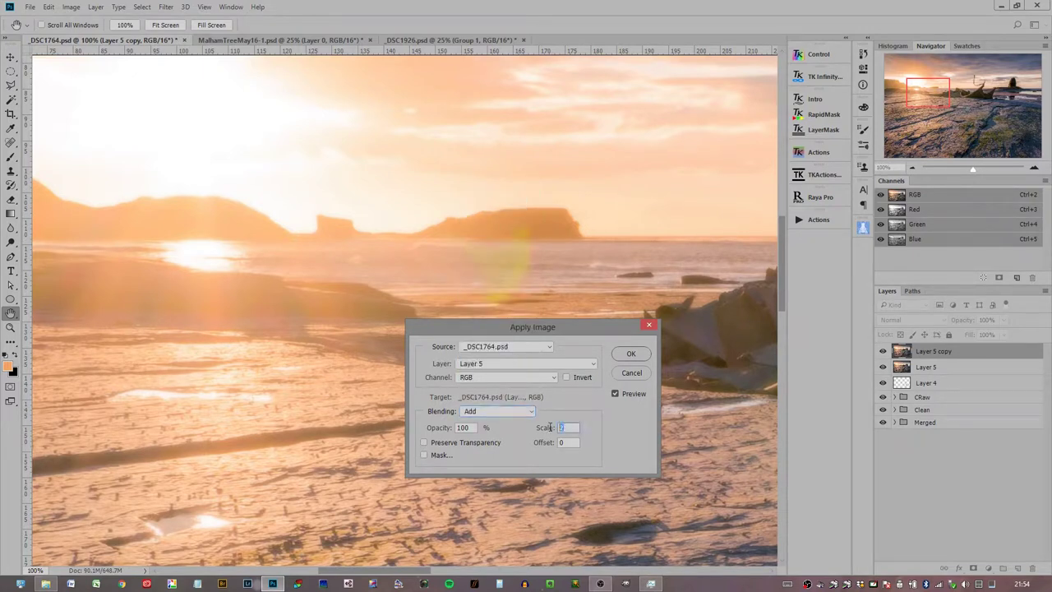
pyautogui.click(571, 442)
pyautogui.click(566, 377)
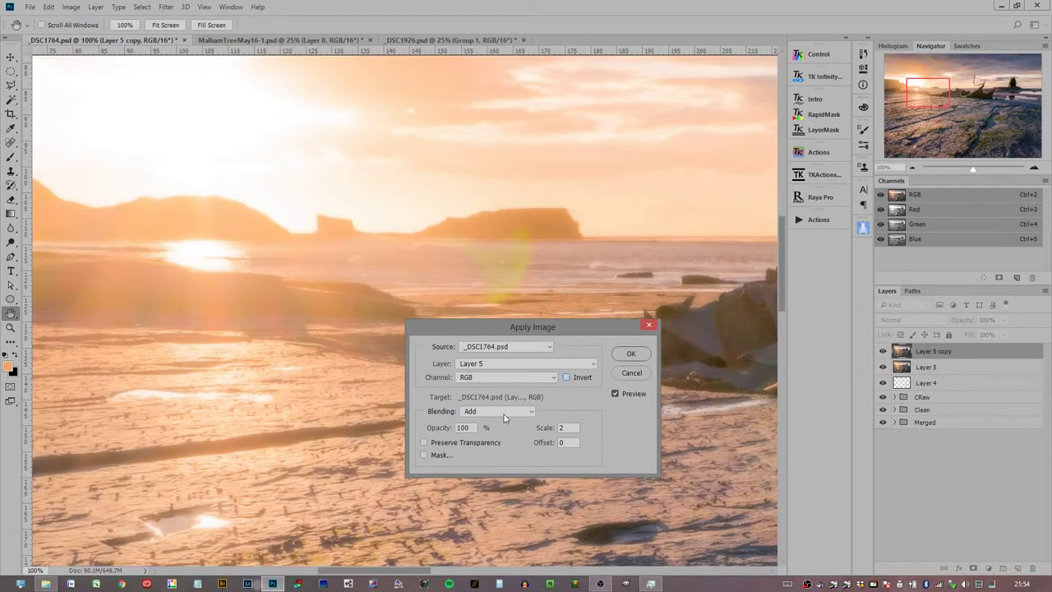
# Try Subtract blending with Scale 2 and Offset 128
pyautogui.click(503, 418)
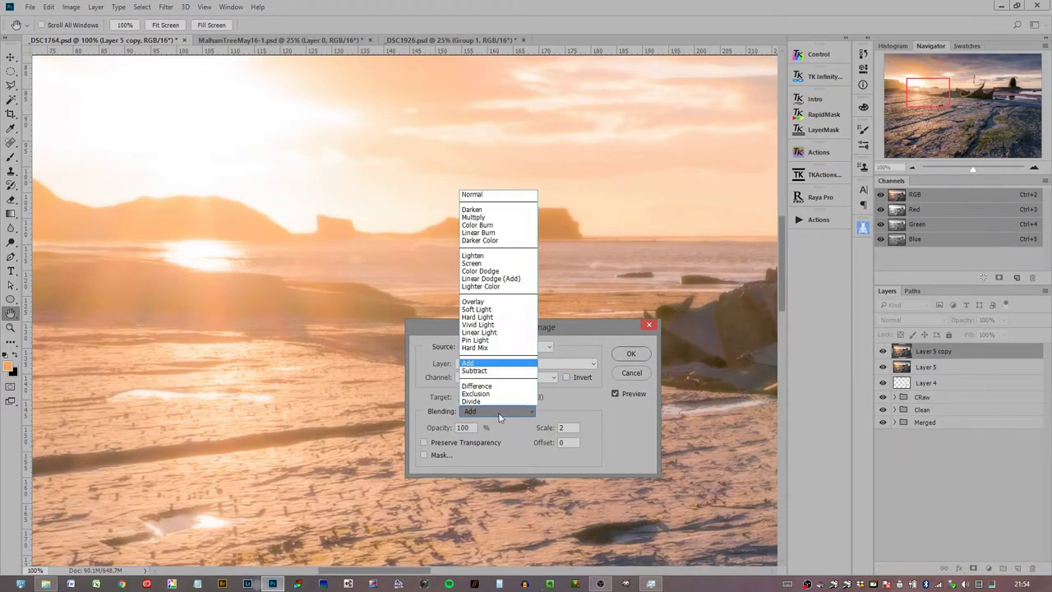
pyautogui.click(485, 372)
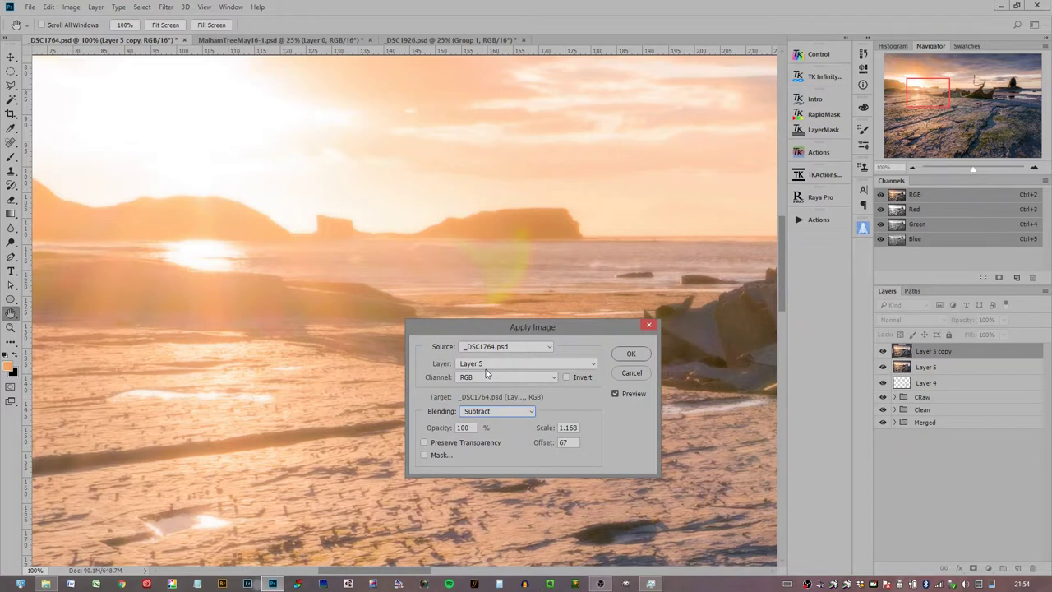
pyautogui.doubleClick(578, 427)
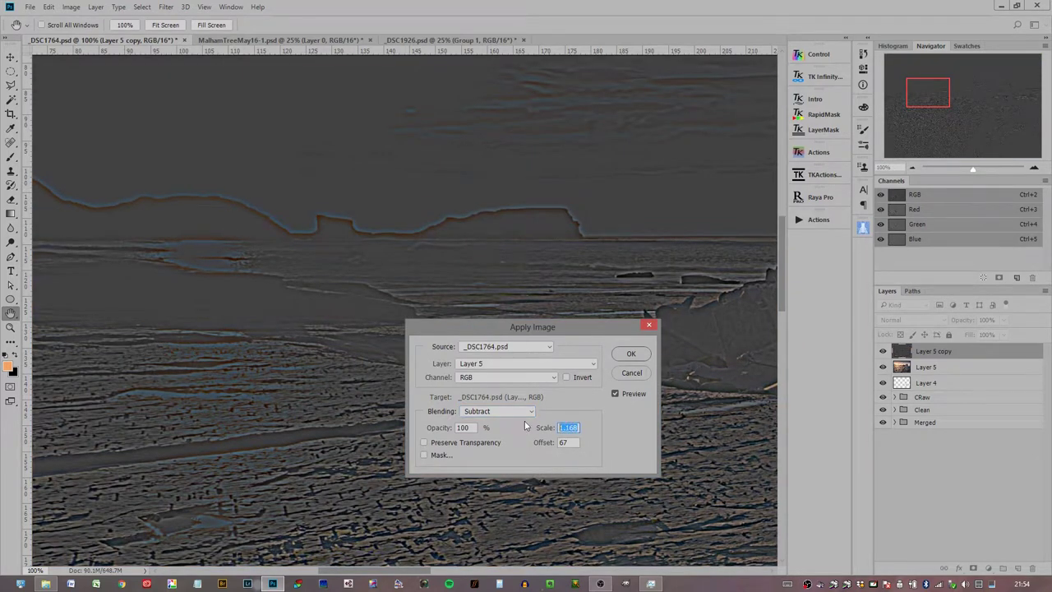
pyautogui.write('2')
pyautogui.press('Tab')
pyautogui.write('128')
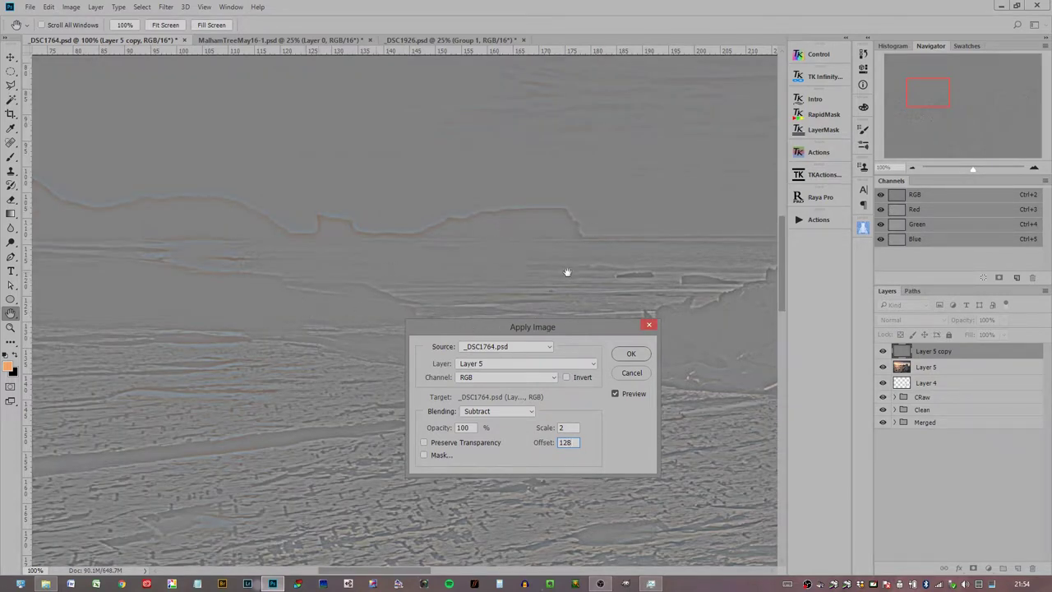
# Return to Add blending with inverted Layer 5 and apply the image to Layer 5 copy
pyautogui.click(506, 414)
pyautogui.click(471, 364)
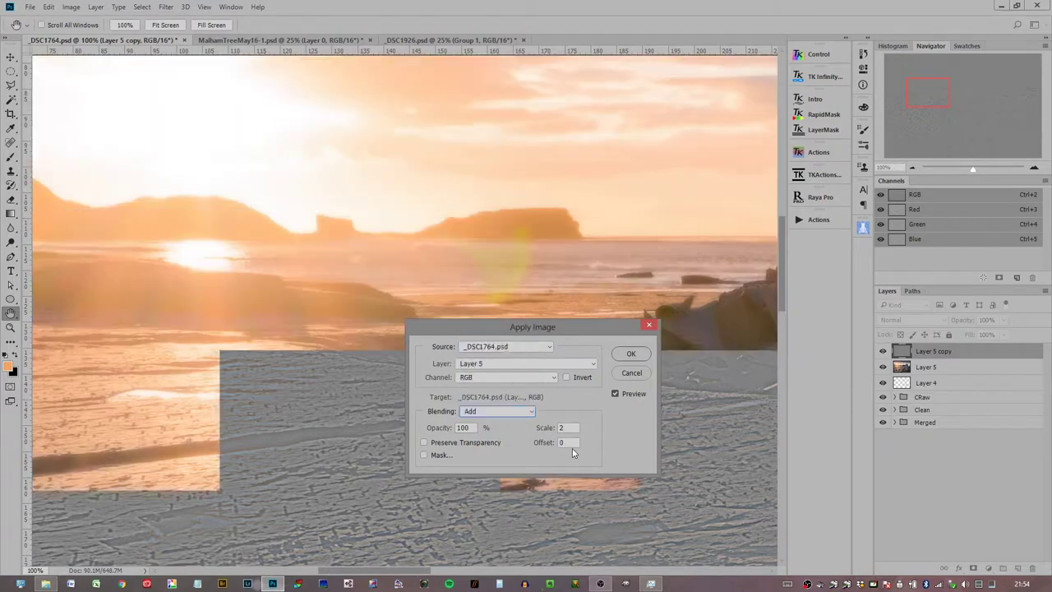
pyautogui.click(566, 377)
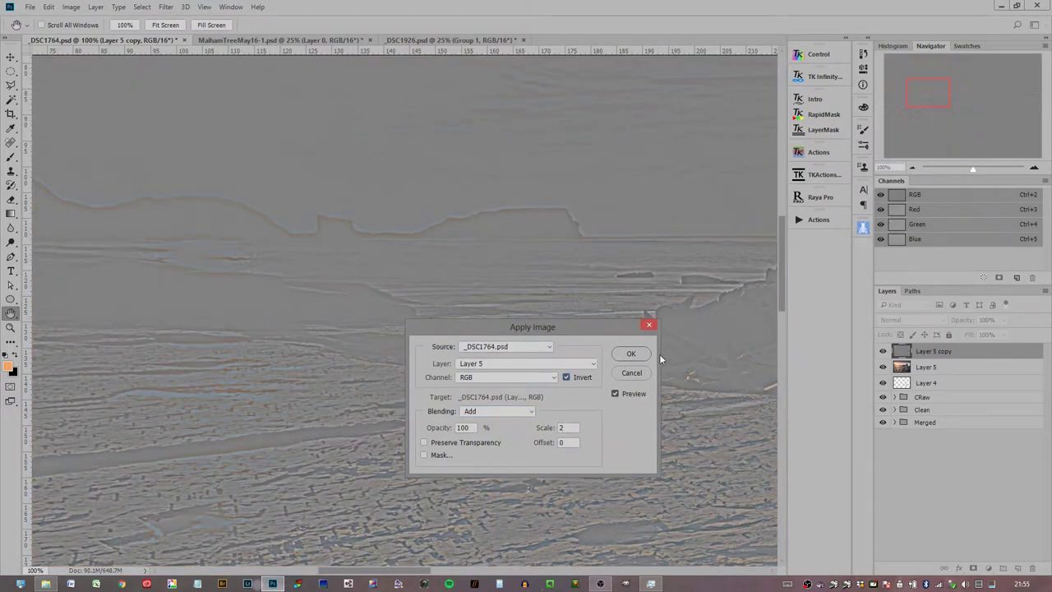
pyautogui.click(631, 354)
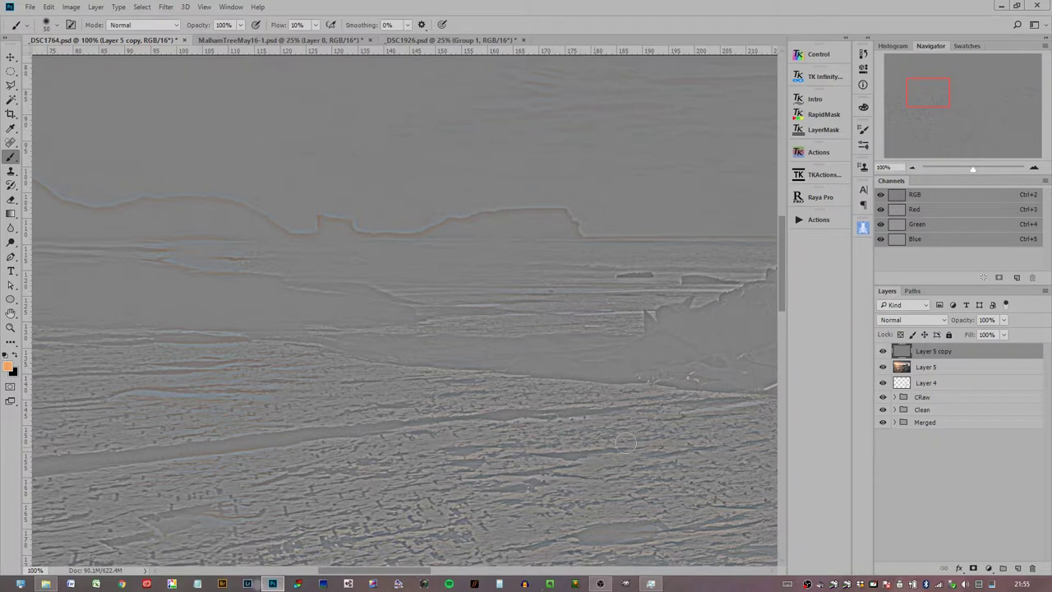
# Set Layer 5 copy to Linear Light and group both layers as 'FS'
pyautogui.click(913, 320)
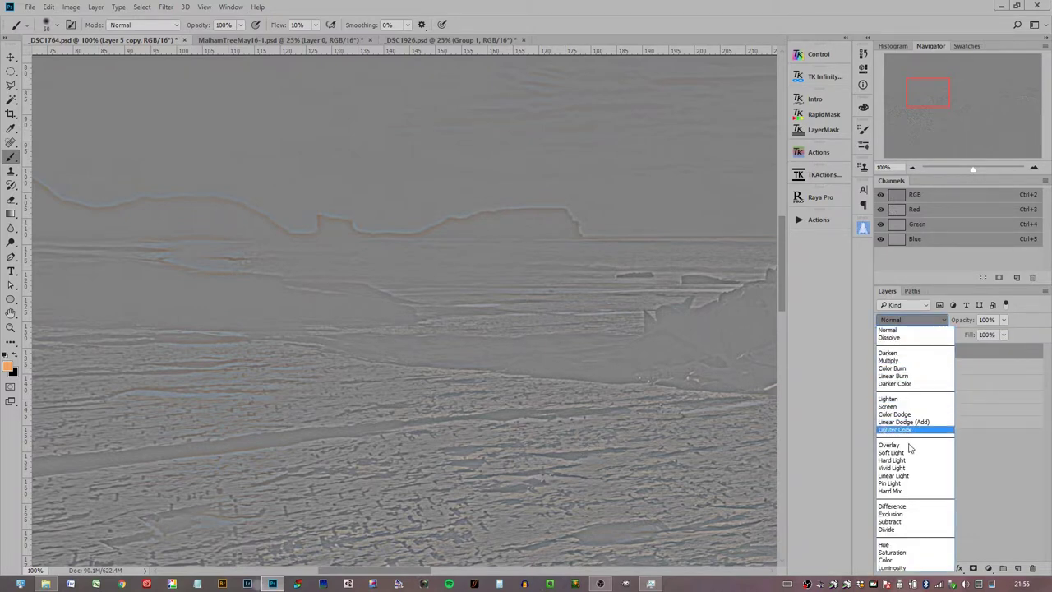
pyautogui.click(907, 477)
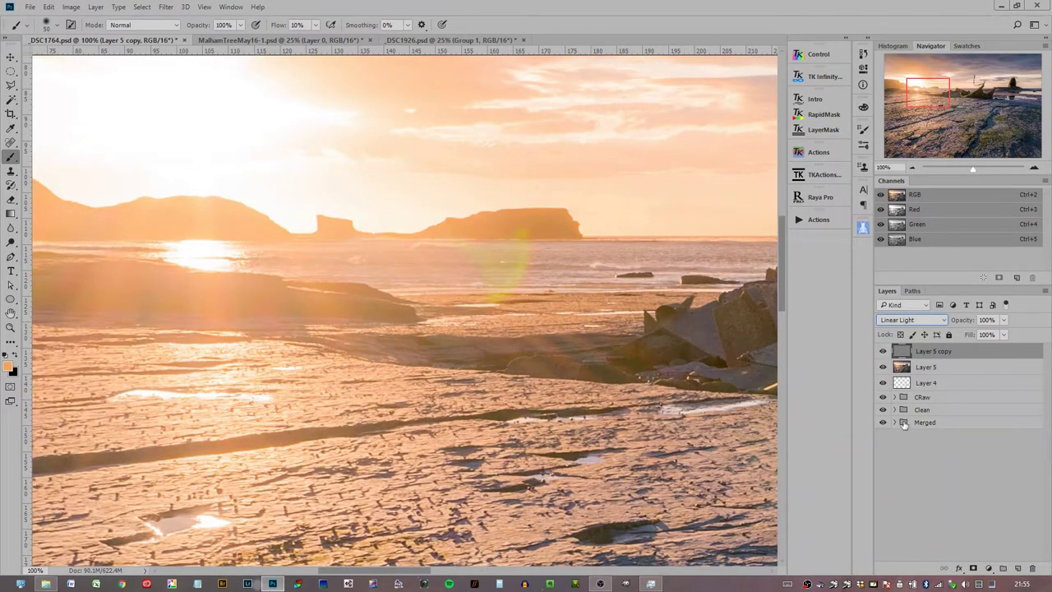
pyautogui.keyDown('shift'); pyautogui.click(929, 369); pyautogui.keyUp('shift')
pyautogui.hotkey('ctrl', 'g')
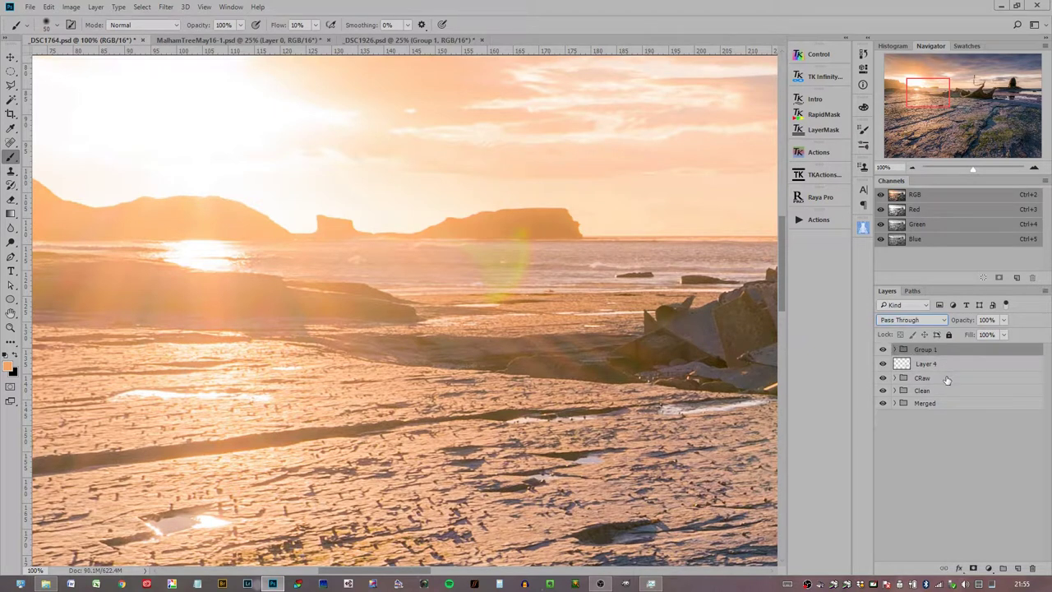
pyautogui.doubleClick(920, 351)
pyautogui.write('FS')
pyautogui.press('Return')
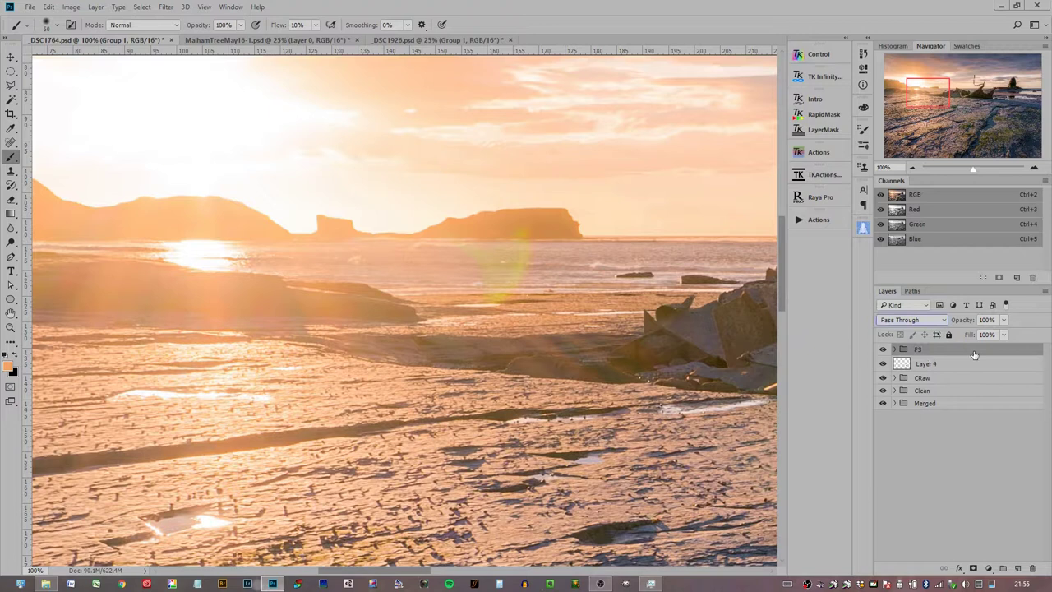
# Toggle the FS group's visibility to compare before and after
pyautogui.click(884, 350)
pyautogui.click(884, 350)
pyautogui.click(885, 350)
pyautogui.click(884, 350)
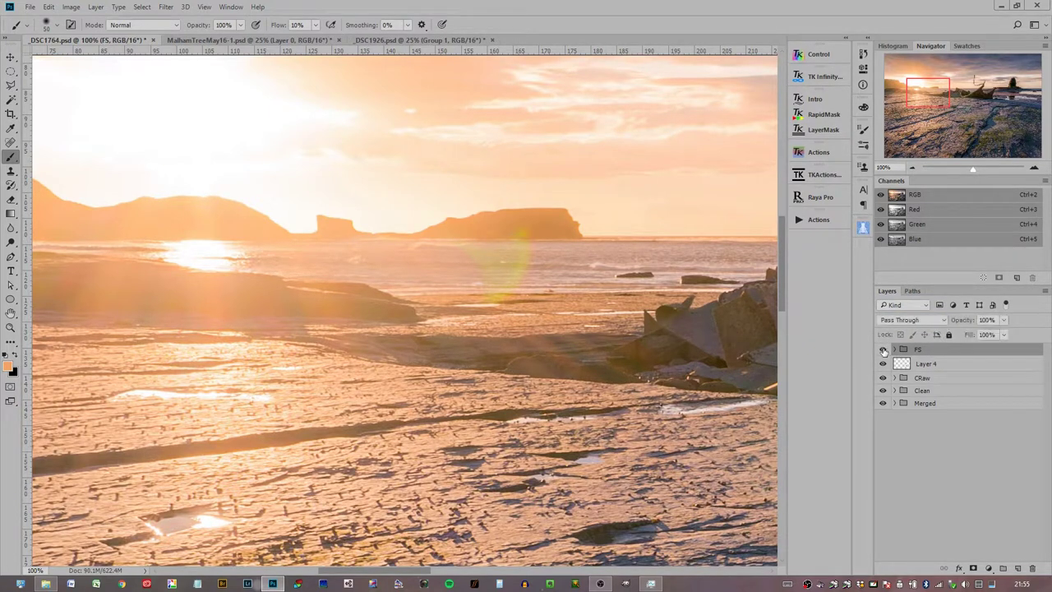
pyautogui.click(884, 350)
pyautogui.click(884, 350)
pyautogui.click(884, 350)
pyautogui.click(884, 350)
# Expand FS and rename Layer 5 'Colour' and Layer 5 copy 'Texture'
pyautogui.click(894, 350)
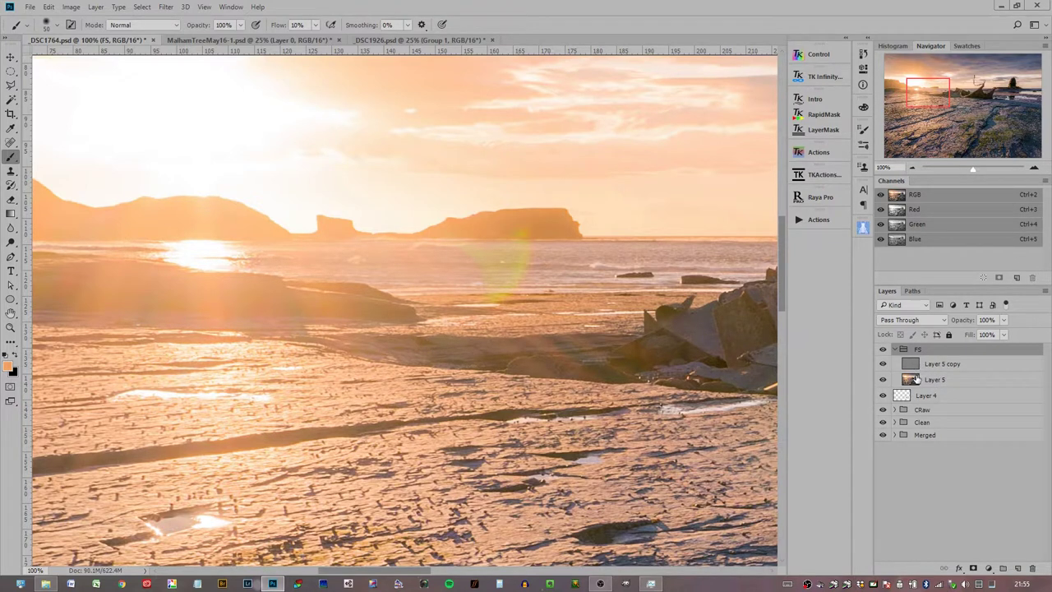
pyautogui.doubleClick(936, 381)
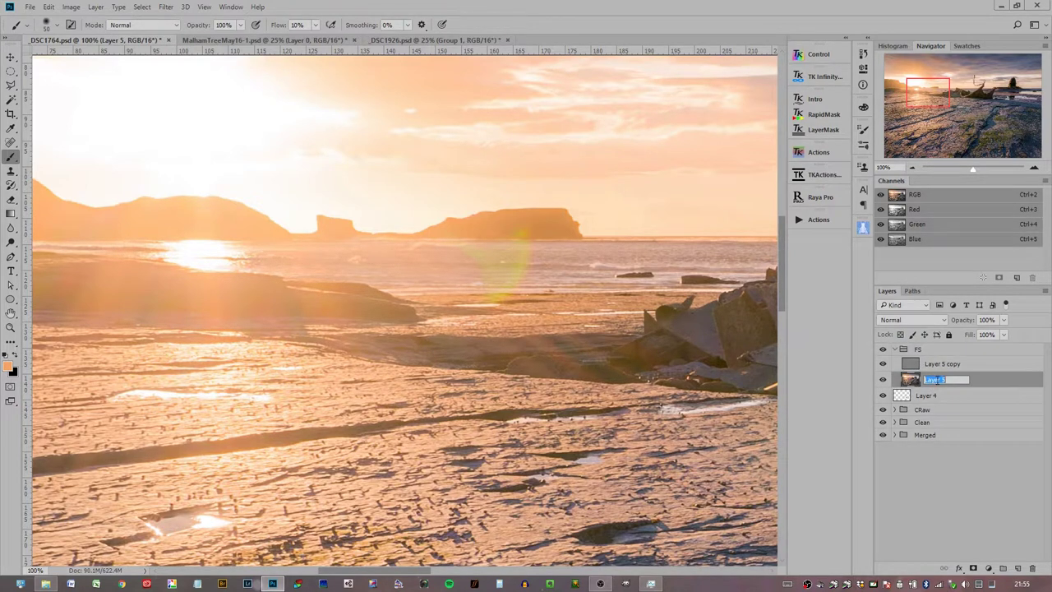
pyautogui.write('Colour')
pyautogui.press('Return')
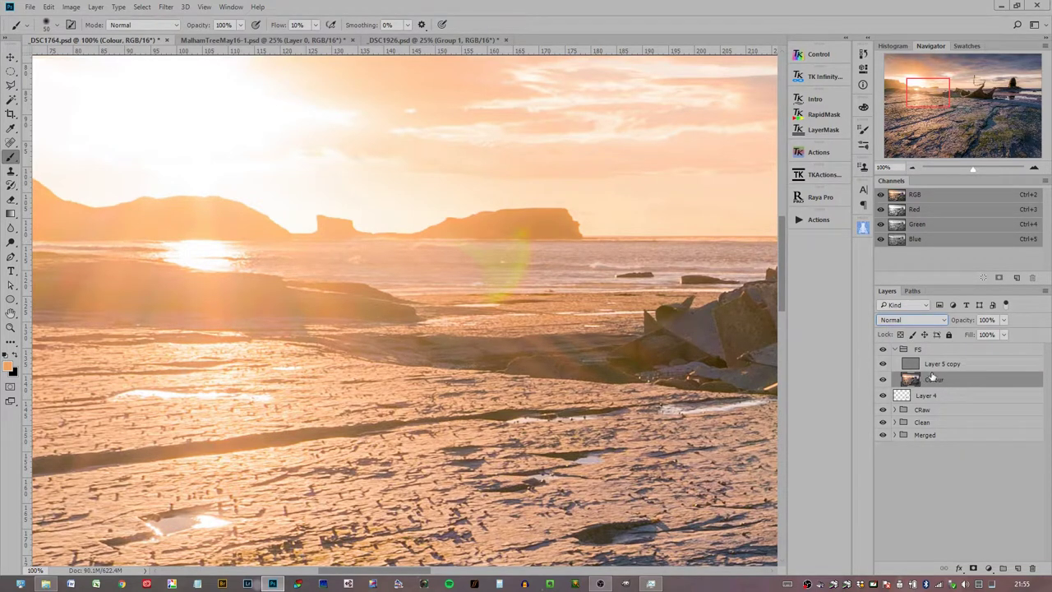
pyautogui.click(937, 368)
pyautogui.doubleClick(949, 367)
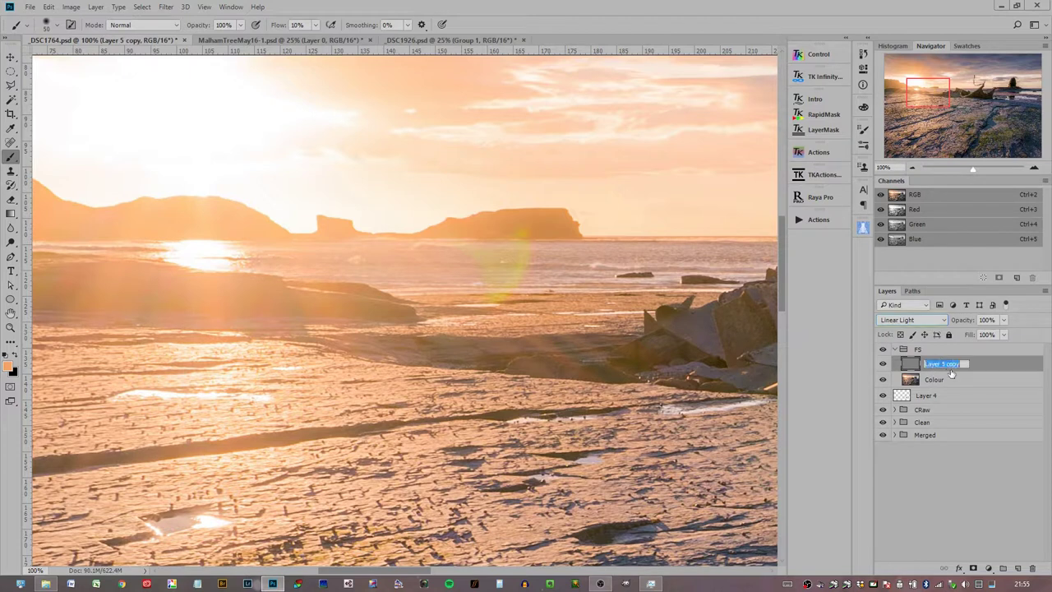
pyautogui.write('Texture')
pyautogui.press('Return')
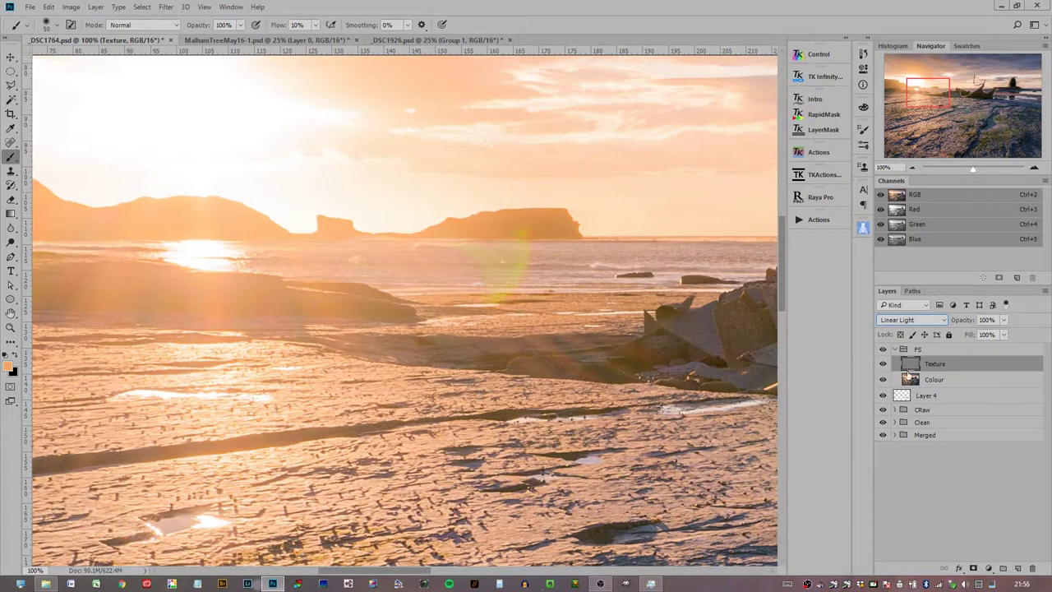
# On the Colour layer, sample nearby peach tones and paint over the green flare, brush size 45 then 35
pyautogui.click(956, 384)
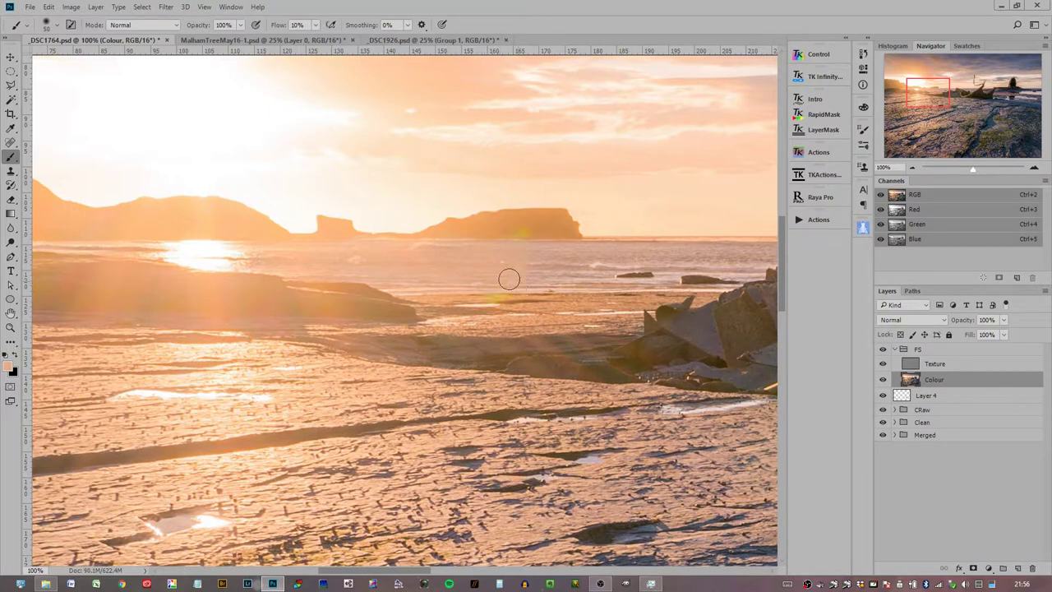
pyautogui.press('alt')
pyautogui.press('alt')
pyautogui.press('alt')
pyautogui.keyDown('alt'); pyautogui.click(486, 226); pyautogui.keyUp('alt')
pyautogui.keyDown('alt'); pyautogui.click(542, 228); pyautogui.keyUp('alt')
pyautogui.press('alt')
pyautogui.press('alt')
pyautogui.keyDown('alt'); pyautogui.click(493, 248); pyautogui.keyUp('alt')
pyautogui.keyDown('alt'); pyautogui.click(513, 292); pyautogui.keyUp('alt')
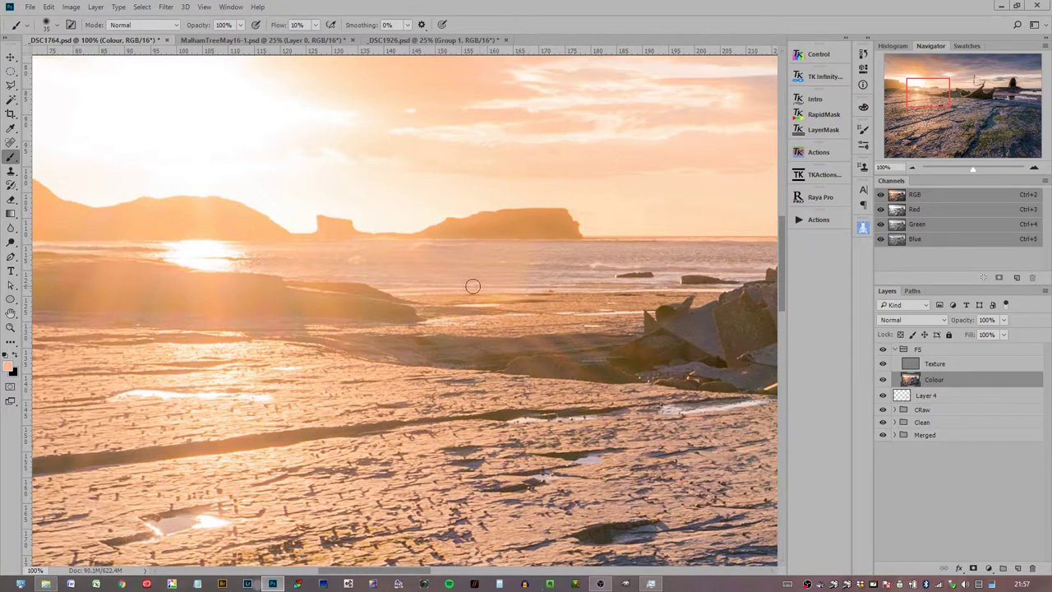
pyautogui.keyDown('alt'); pyautogui.click(543, 272); pyautogui.keyUp('alt')
pyautogui.press(']')
pyautogui.press(']')
pyautogui.keyDown('alt'); pyautogui.click(525, 243); pyautogui.keyUp('alt')
pyautogui.keyDown('alt'); pyautogui.click(459, 272); pyautogui.keyUp('alt')
pyautogui.press('[')
pyautogui.press('[')
pyautogui.press('[')
pyautogui.press('[')
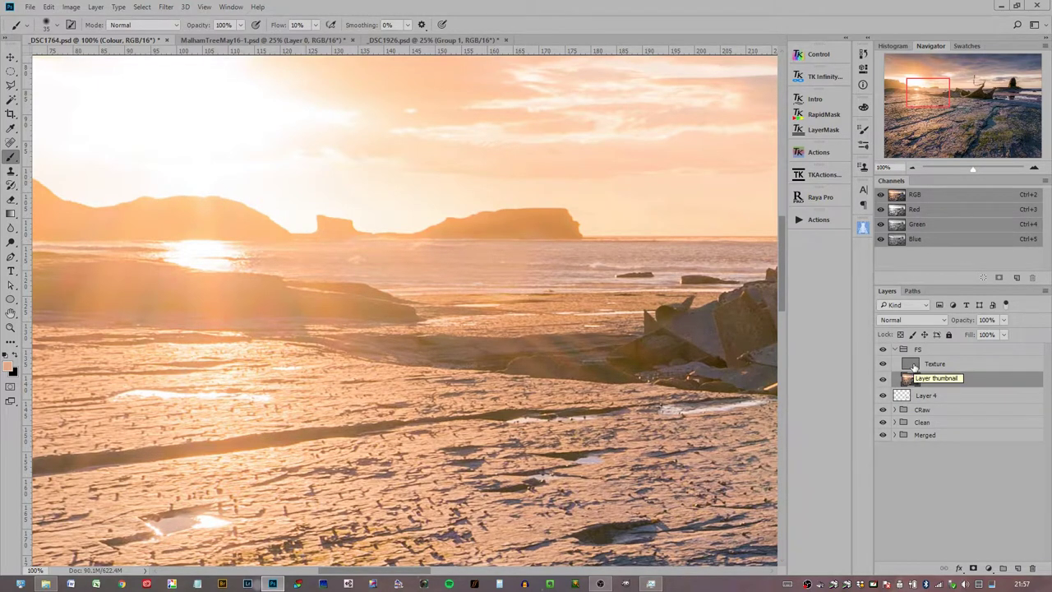
# On the Texture layer, use Clone Stamp sampling Current Layer to clone across the headland at 200%
pyautogui.click(912, 366)
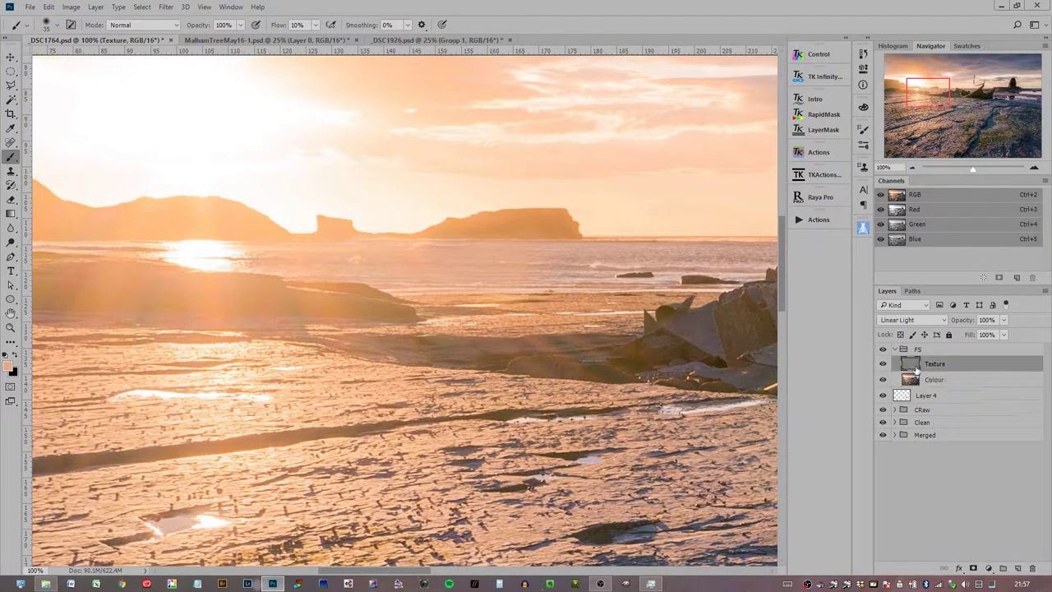
pyautogui.click(10, 173)
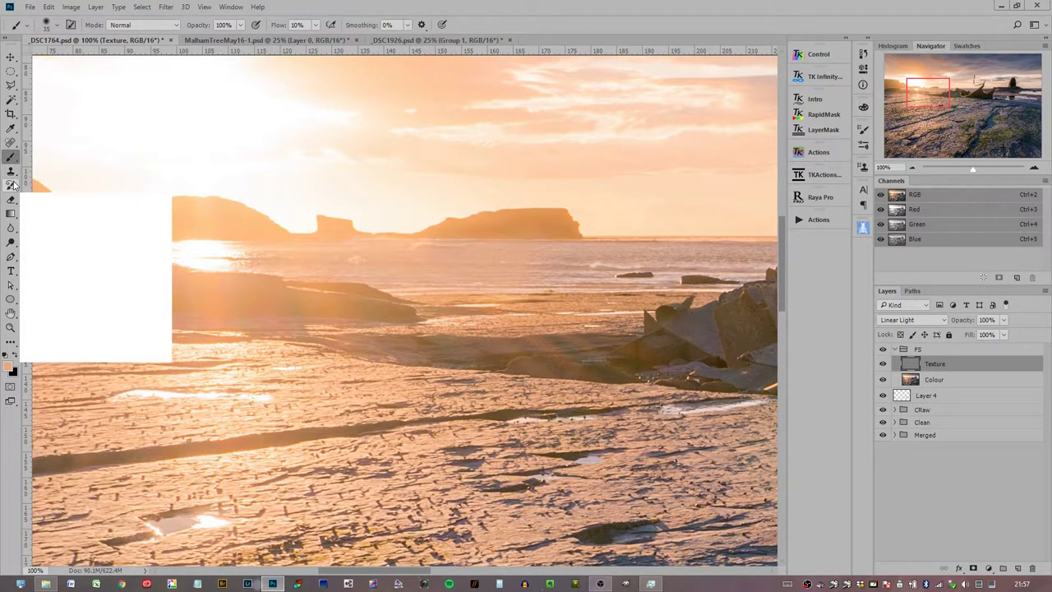
pyautogui.click(9, 173)
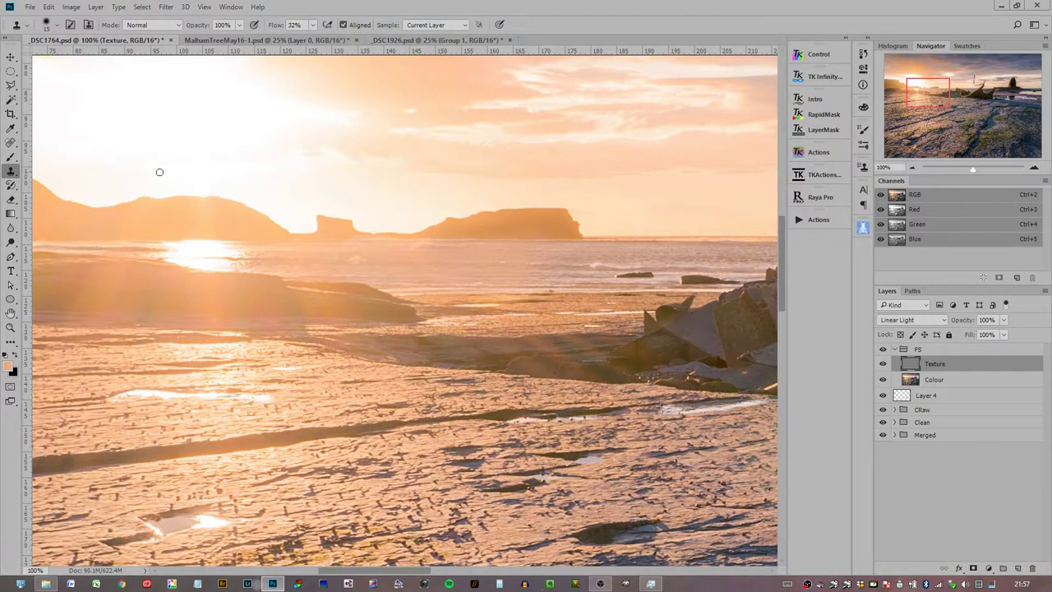
pyautogui.click(1035, 169)
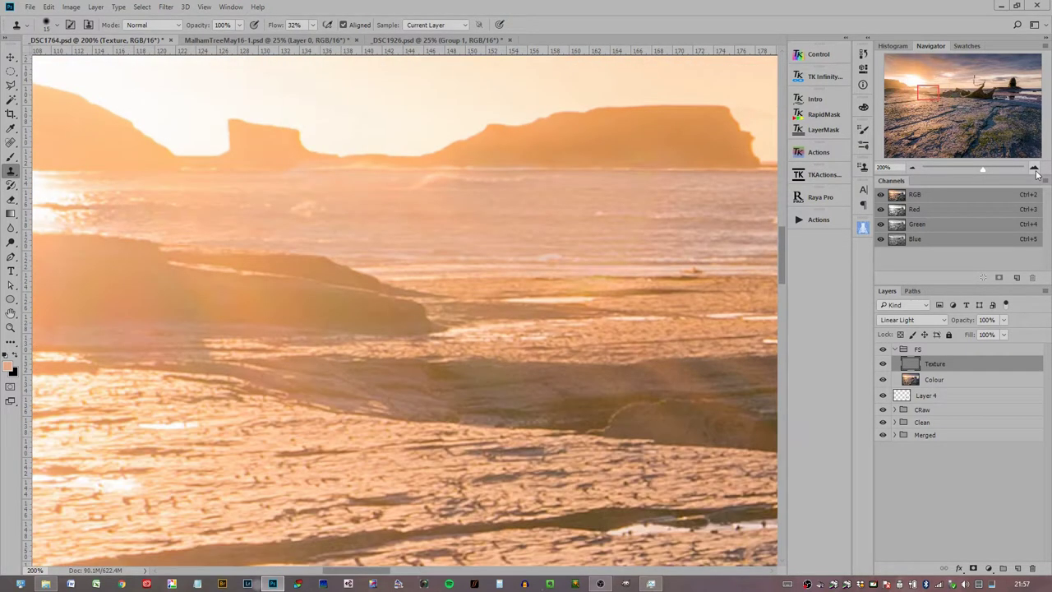
pyautogui.click(1034, 169)
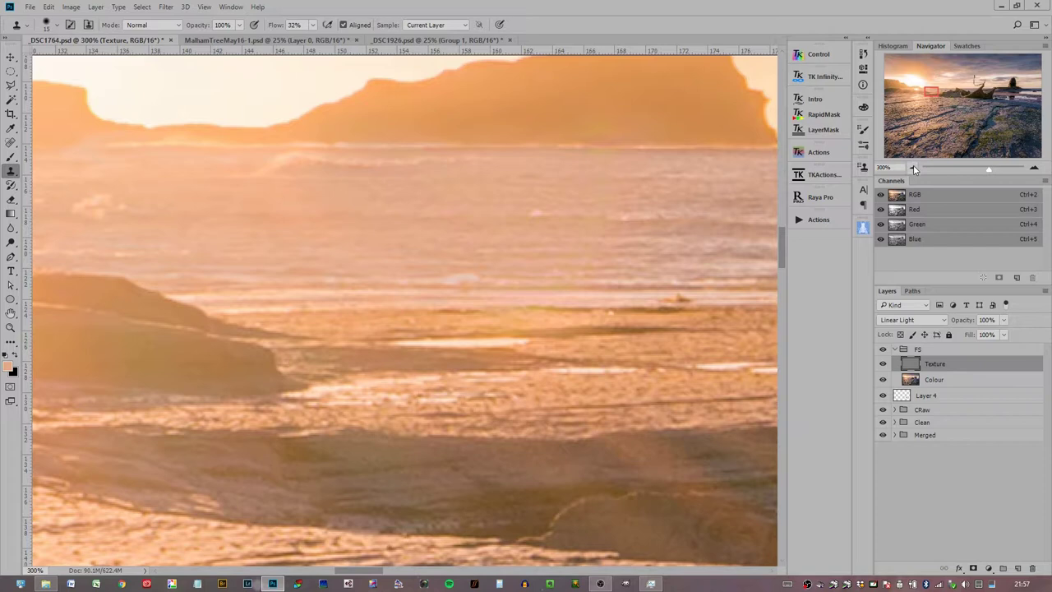
pyautogui.click(912, 167)
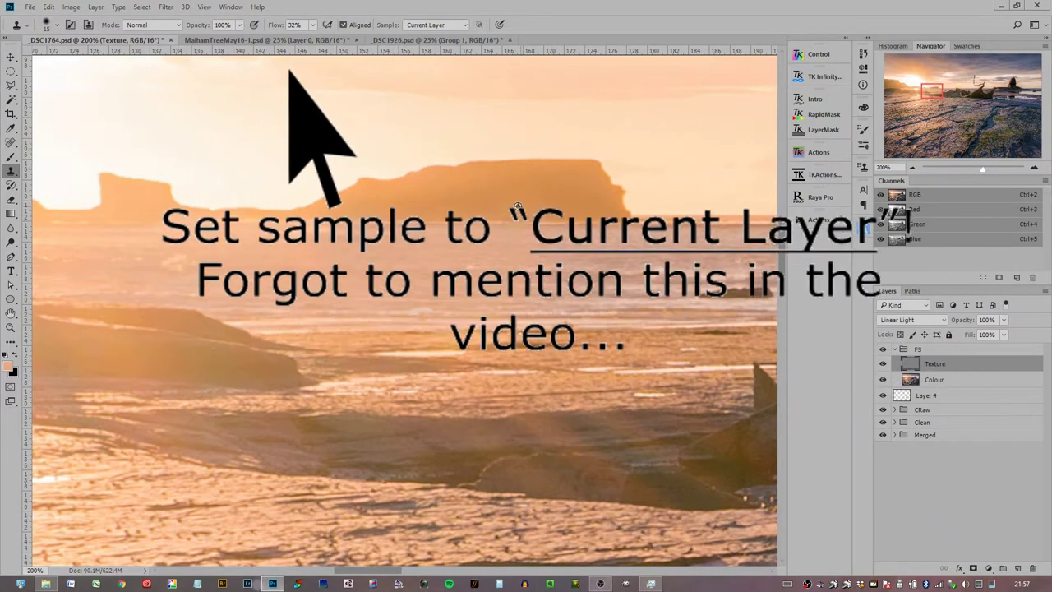
pyautogui.moveTo(516, 213); pyautogui.dragTo(479, 209)
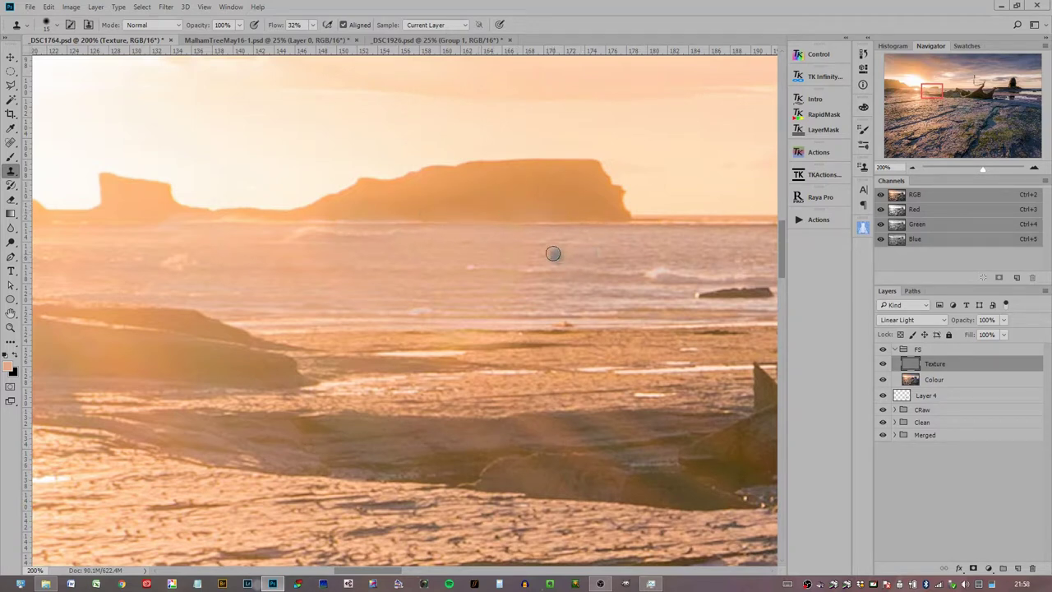
# Raise clone flow to 50% and clone clean sea texture over the flare streak toward the shore
pyautogui.click(275, 25)
pyautogui.moveTo(279, 27); pyautogui.dragTo(284, 27)
pyautogui.keyDown('alt'); pyautogui.click(542, 224); pyautogui.keyUp('alt')
pyautogui.moveTo(518, 223)
pyautogui.mouseDown()
pyautogui.moveTo(505, 249)
pyautogui.moveTo(514, 270)
pyautogui.moveTo(501, 271)
pyautogui.mouseUp()
pyautogui.keyDown('alt'); pyautogui.click(544, 271); pyautogui.keyUp('alt')
pyautogui.keyDown('alt'); pyautogui.click(535, 273); pyautogui.keyUp('alt')
pyautogui.click(502, 271)
pyautogui.keyDown('alt'); pyautogui.click(547, 259); pyautogui.keyUp('alt')
pyautogui.click(502, 254)
pyautogui.keyDown('alt'); pyautogui.click(544, 254); pyautogui.keyUp('alt')
pyautogui.click(492, 251)
pyautogui.keyDown('alt'); pyautogui.click(493, 284); pyautogui.keyUp('alt')
pyautogui.click(491, 299)
pyautogui.keyDown('alt'); pyautogui.click(514, 314); pyautogui.keyUp('alt')
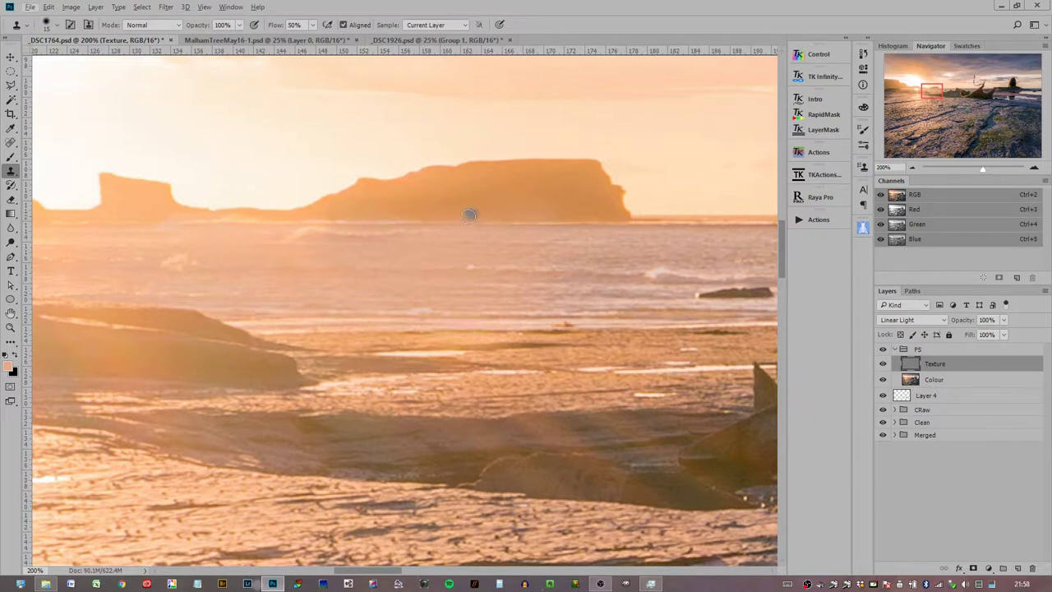
# Return to the Colour layer with the Brush at size 60 and zoom out to 33.33%
pyautogui.click(928, 383)
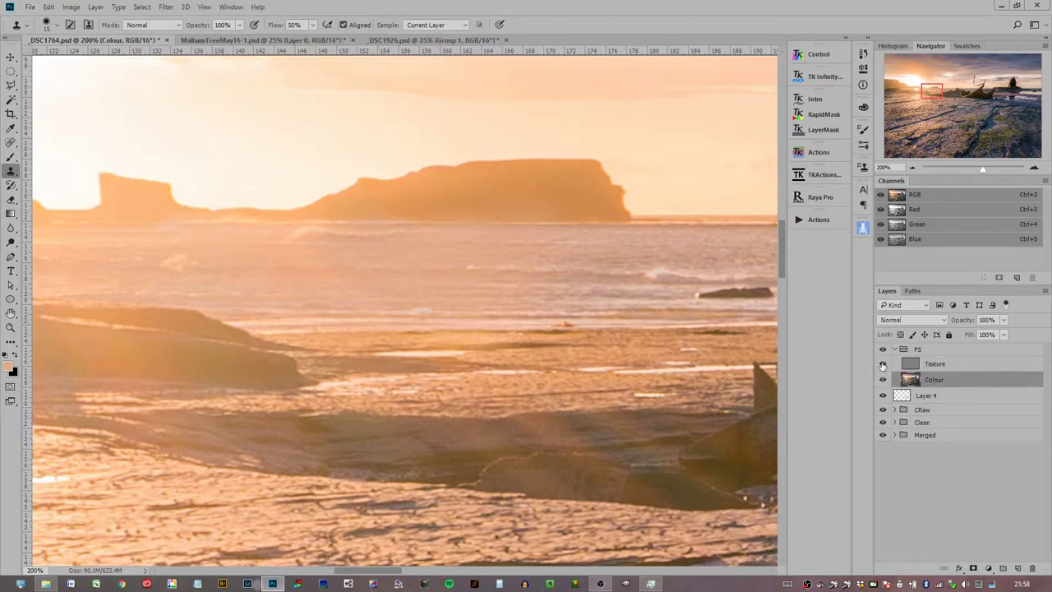
pyautogui.click(12, 160)
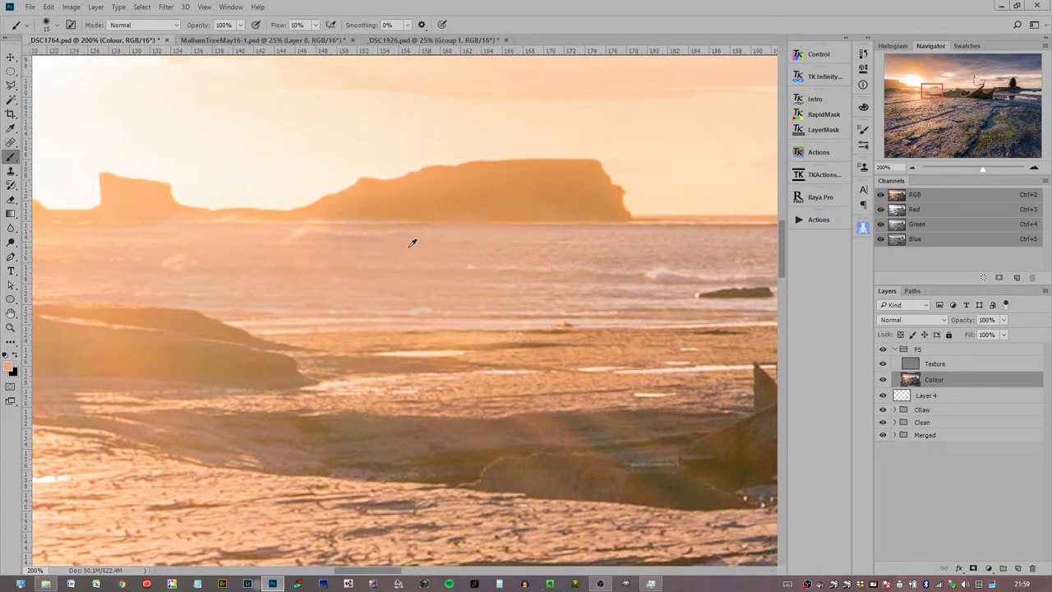
pyautogui.press(']')
pyautogui.press(']')
pyautogui.press(']')
pyautogui.press(']')
pyautogui.click(912, 168)
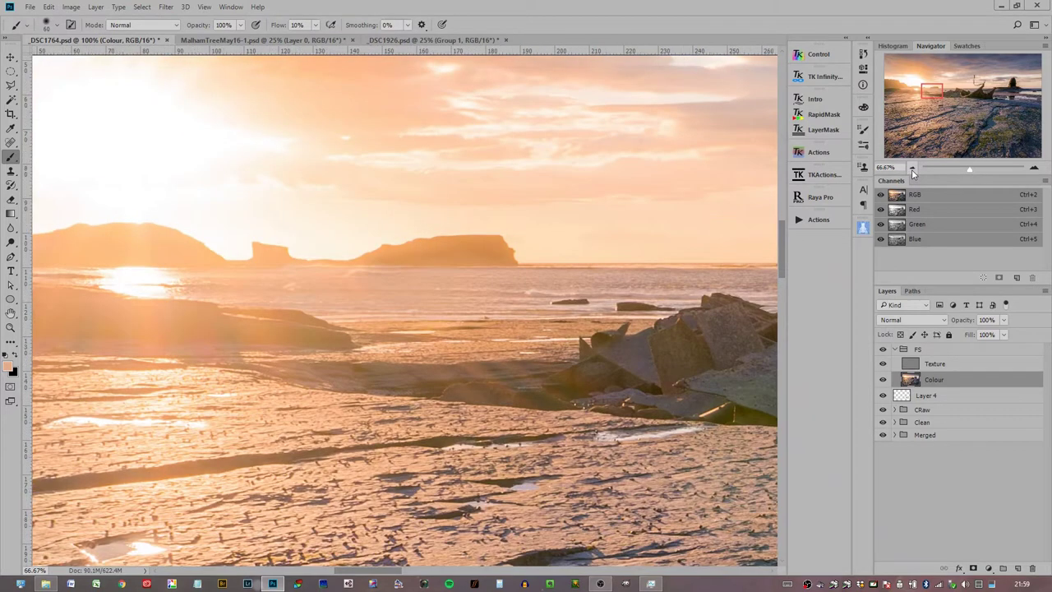
pyautogui.click(912, 168)
pyautogui.click(912, 168)
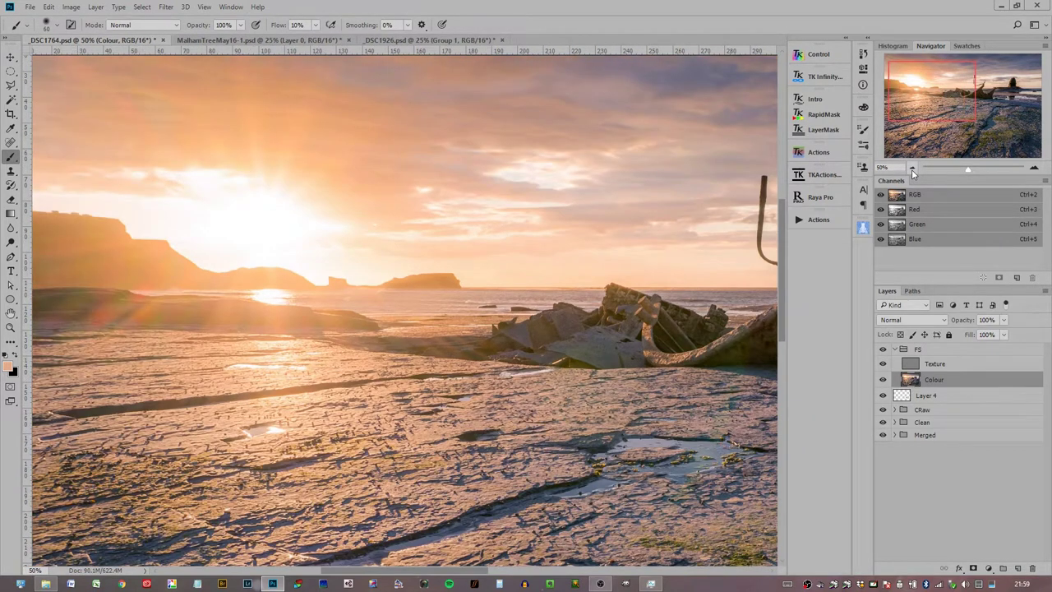
pyautogui.click(911, 169)
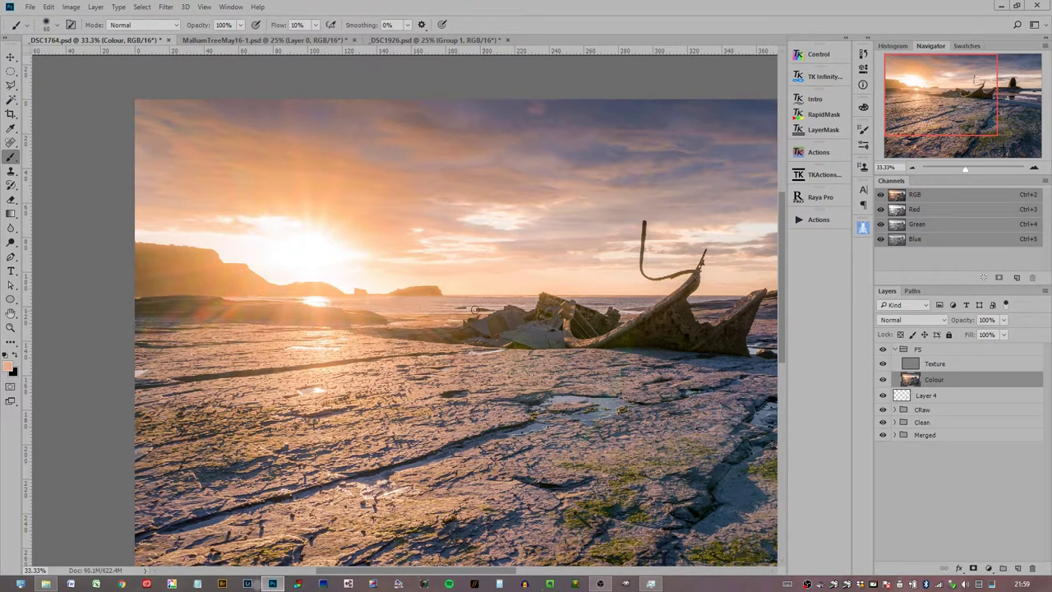
# Collapse the FS group and toggle its visibility at 50% to compare before and after
pyautogui.click(896, 351)
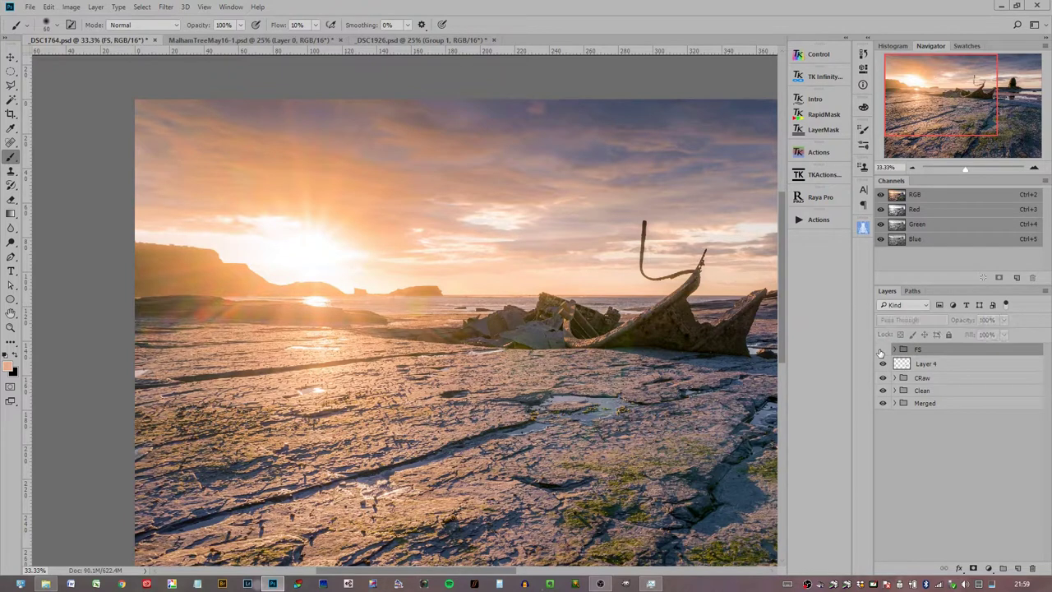
pyautogui.click(1034, 167)
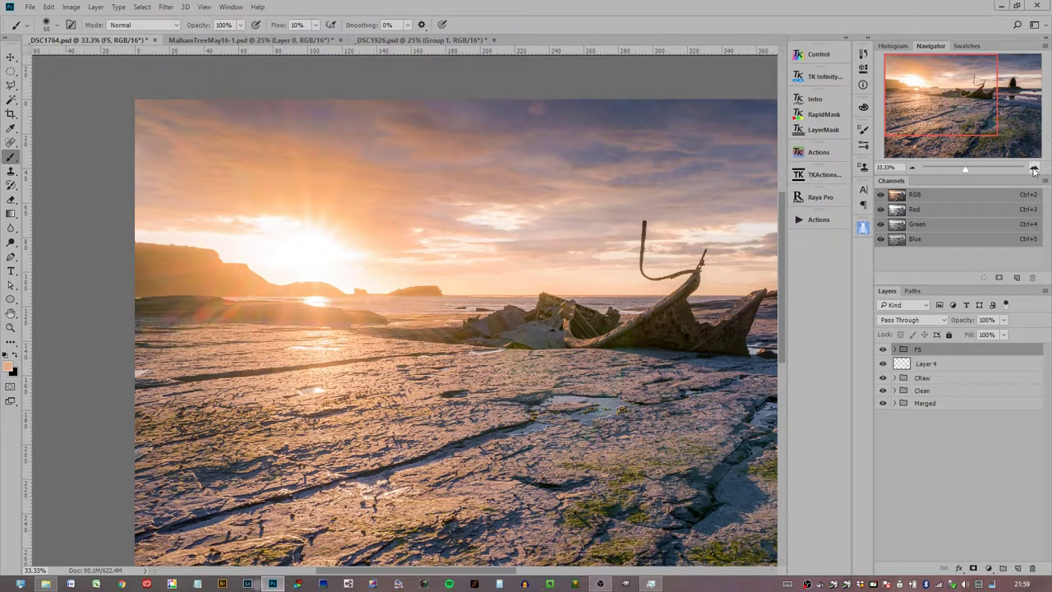
pyautogui.click(883, 350)
pyautogui.click(884, 351)
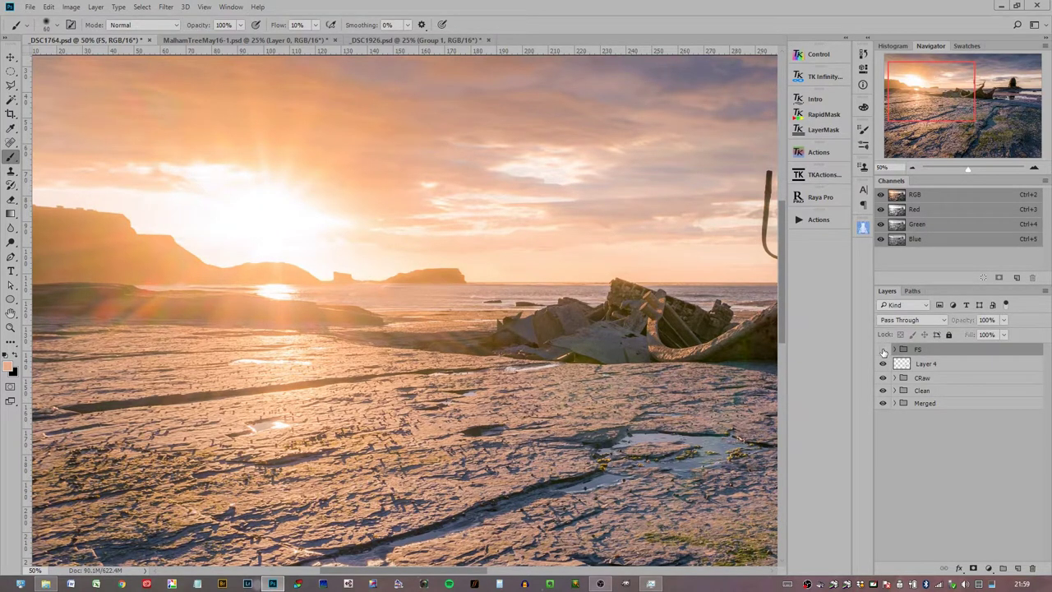
pyautogui.click(883, 351)
pyautogui.click(882, 350)
pyautogui.click(883, 350)
pyautogui.click(883, 350)
pyautogui.click(883, 351)
# Zoom out to fit the shipwreck photo, then switch to MalhamTreeMay16-1.psd
pyautogui.moveTo(948, 100); pyautogui.dragTo(973, 118)
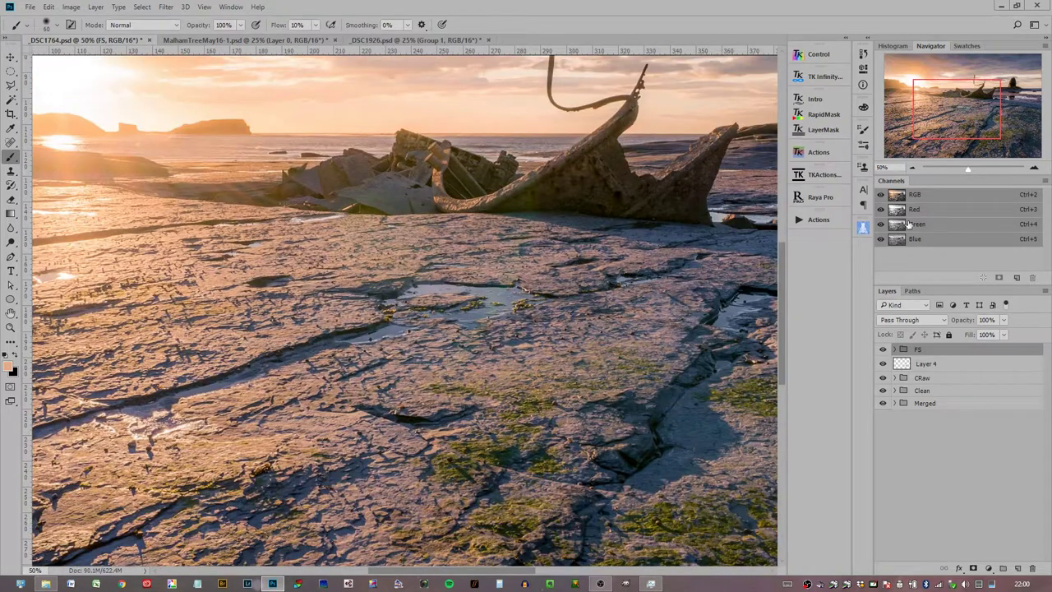
pyautogui.click(911, 167)
pyautogui.click(912, 168)
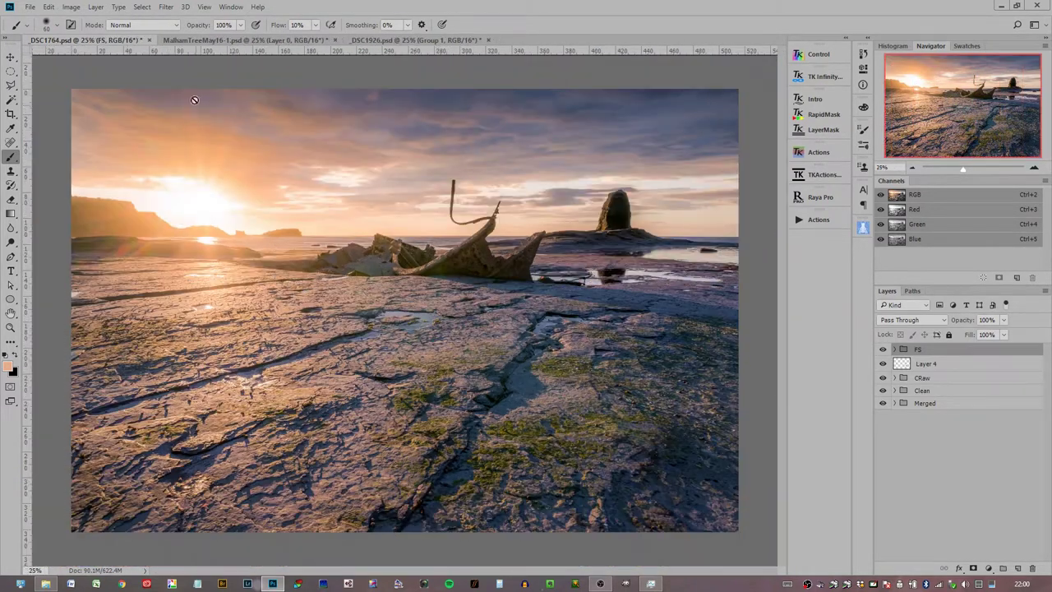
pyautogui.click(195, 41)
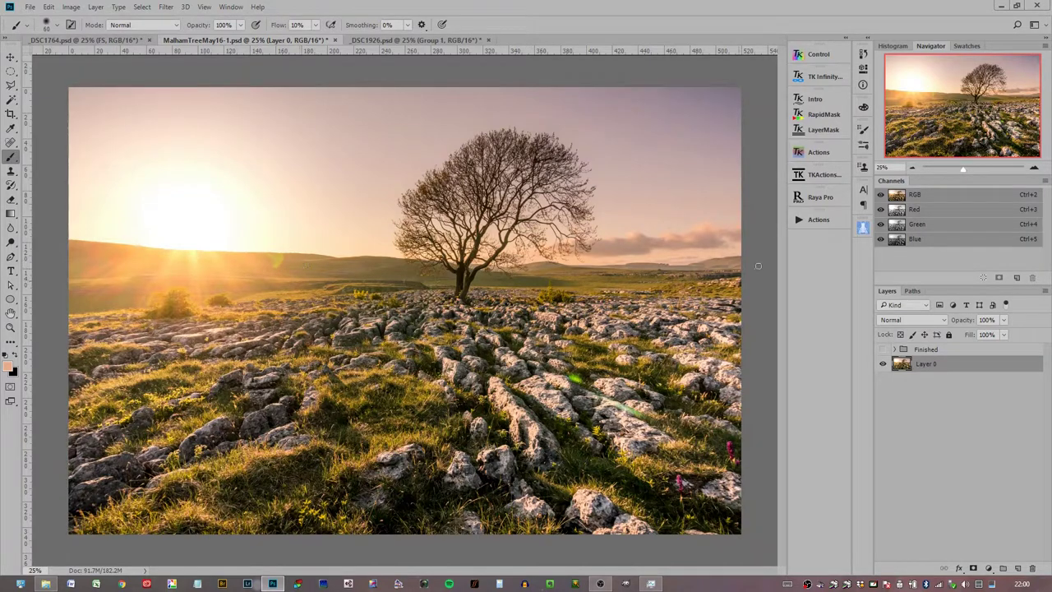
pyautogui.click(1034, 167)
pyautogui.click(1033, 168)
pyautogui.click(1034, 167)
pyautogui.moveTo(971, 115); pyautogui.dragTo(1021, 176)
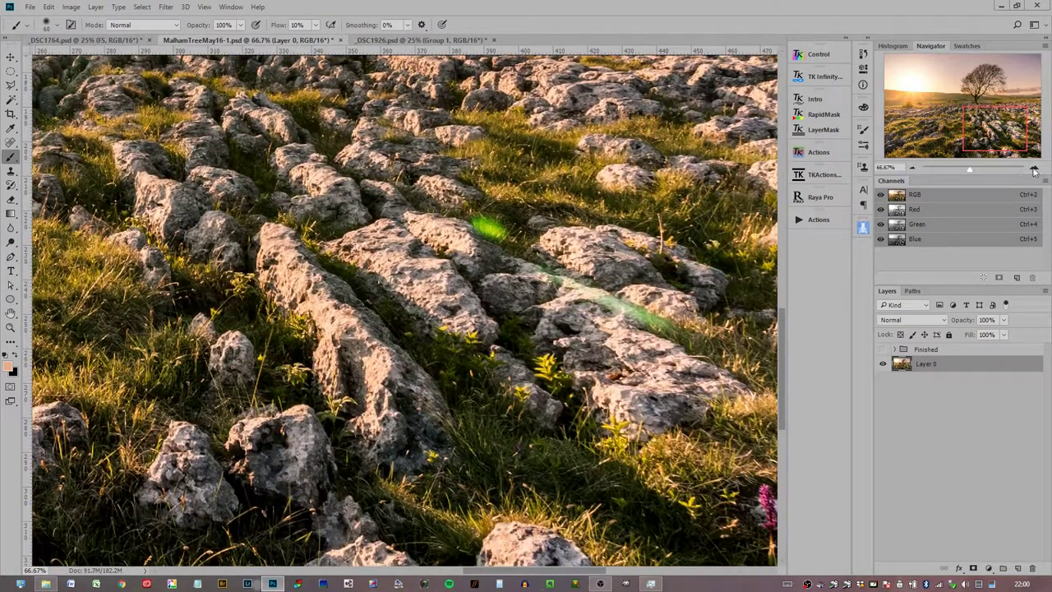
pyautogui.click(1034, 170)
pyautogui.click(1009, 139)
pyautogui.moveTo(990, 141); pyautogui.dragTo(1000, 132)
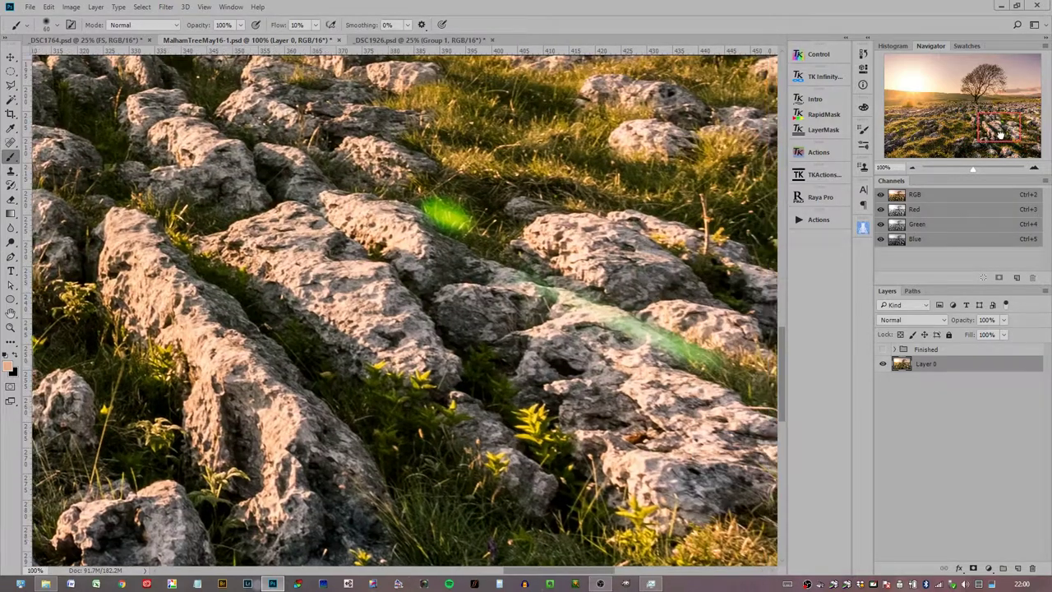
pyautogui.click(912, 167)
pyautogui.click(911, 167)
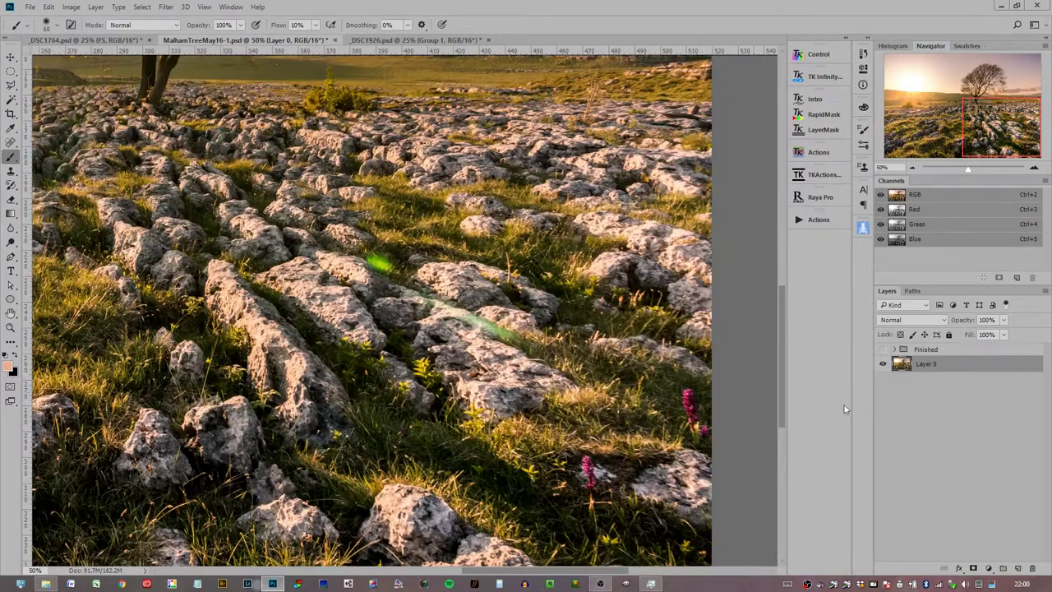
pyautogui.click(1018, 569)
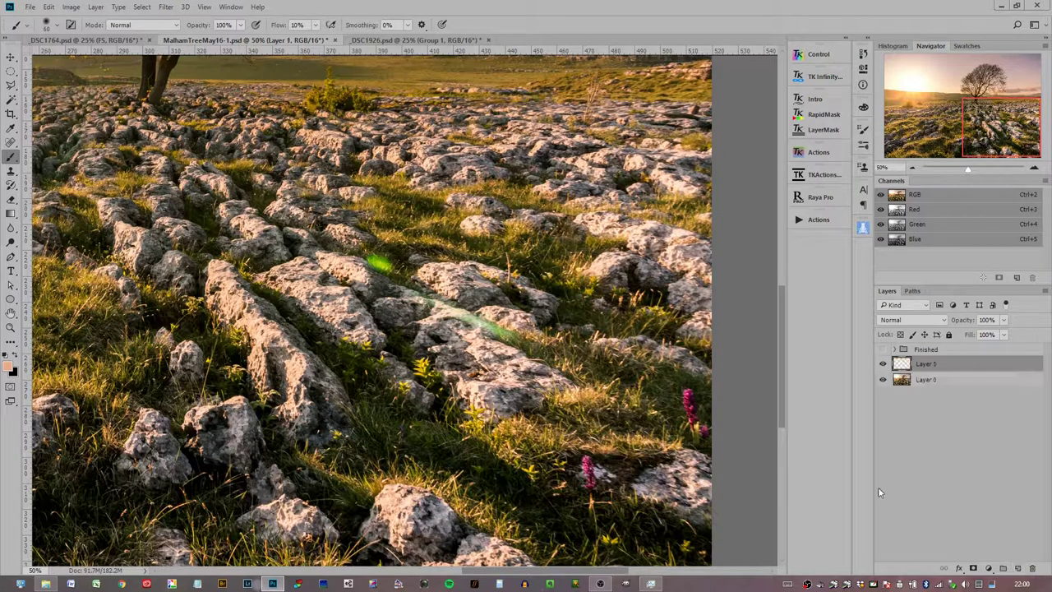
pyautogui.click(9, 143)
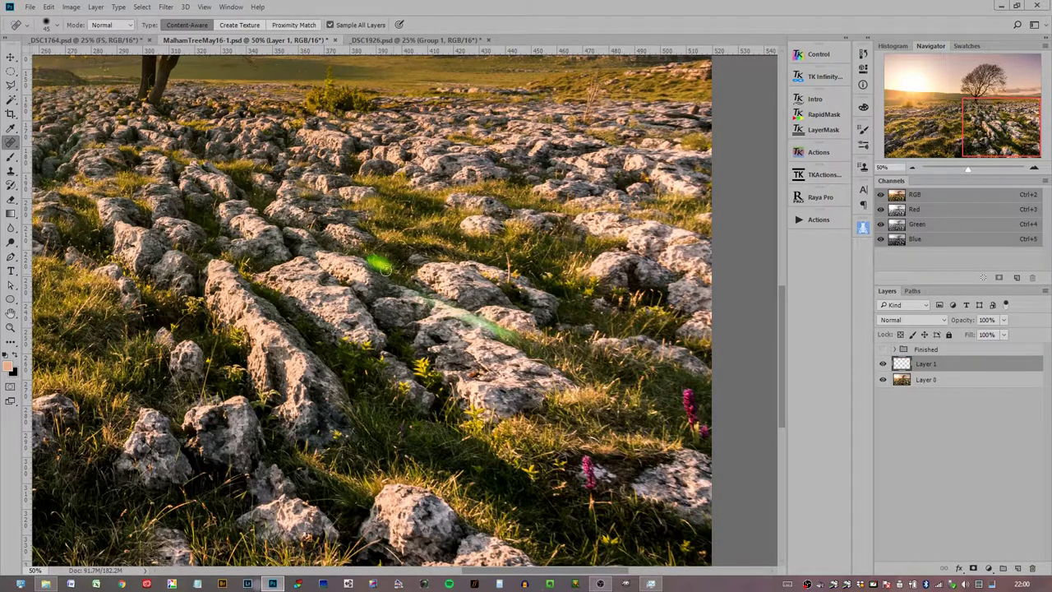
pyautogui.click(380, 265)
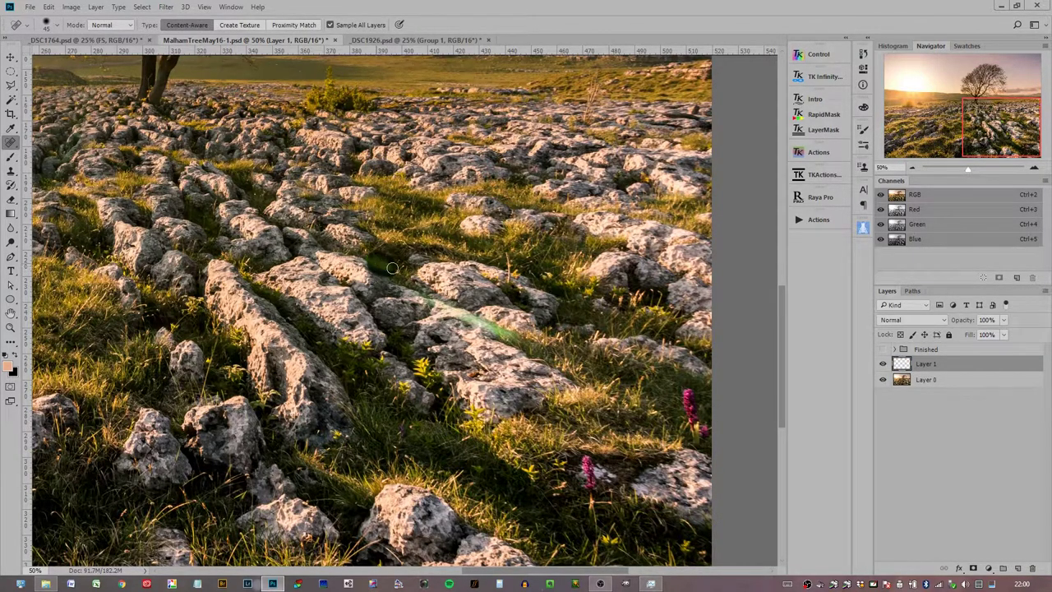
pyautogui.moveTo(433, 298); pyautogui.dragTo(510, 338)
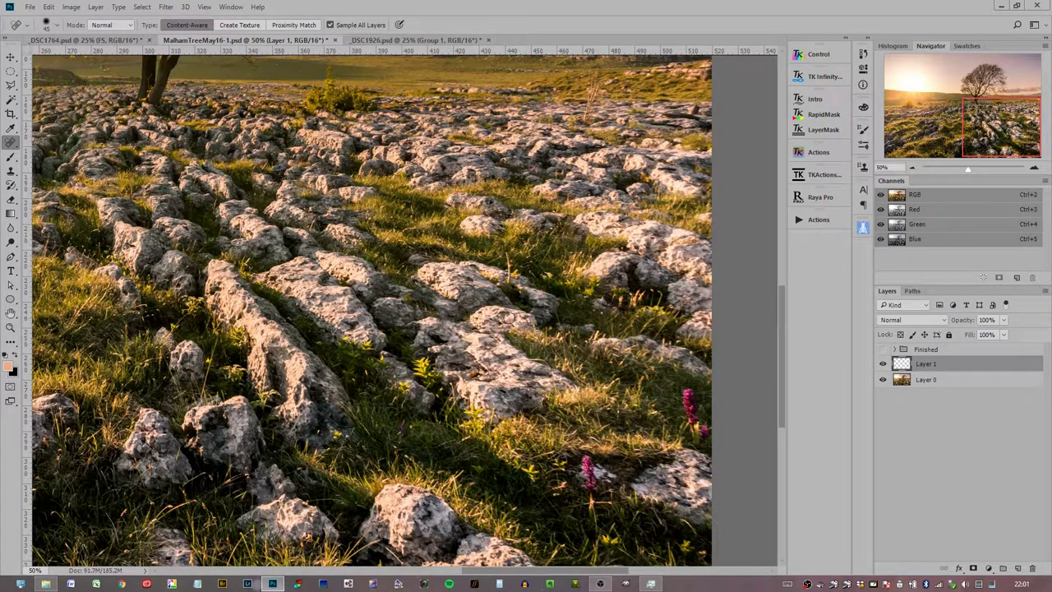
pyautogui.moveTo(943, 366); pyautogui.dragTo(1032, 569)
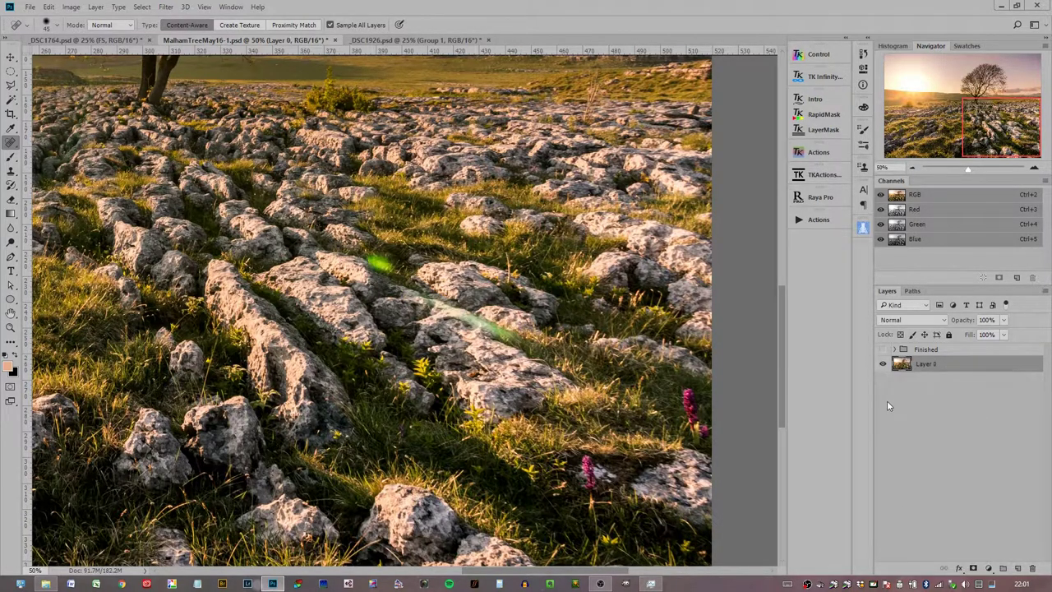
pyautogui.click(1017, 567)
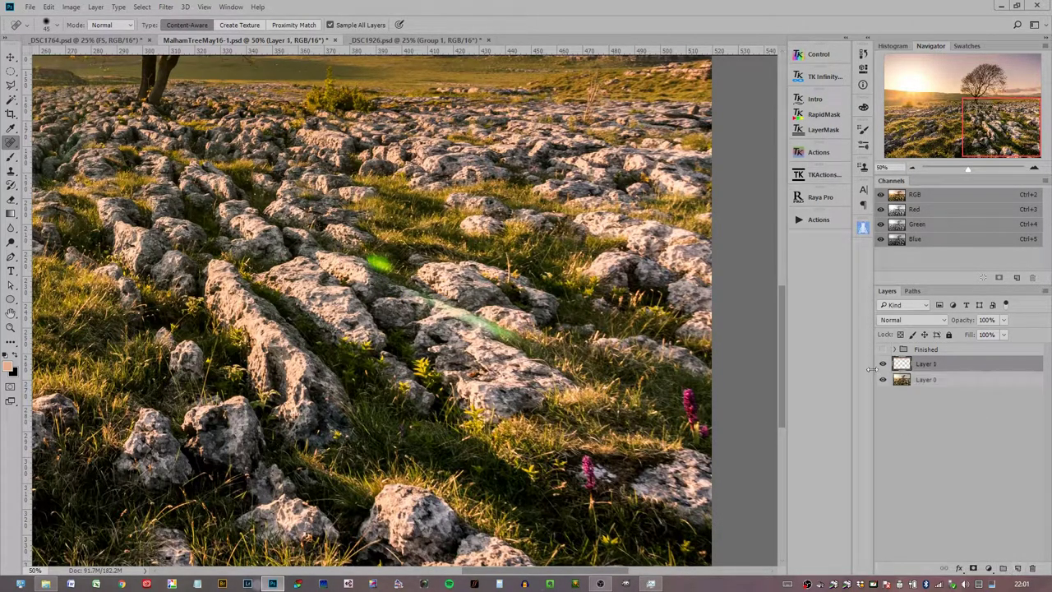
pyautogui.click(893, 321)
pyautogui.press('b')
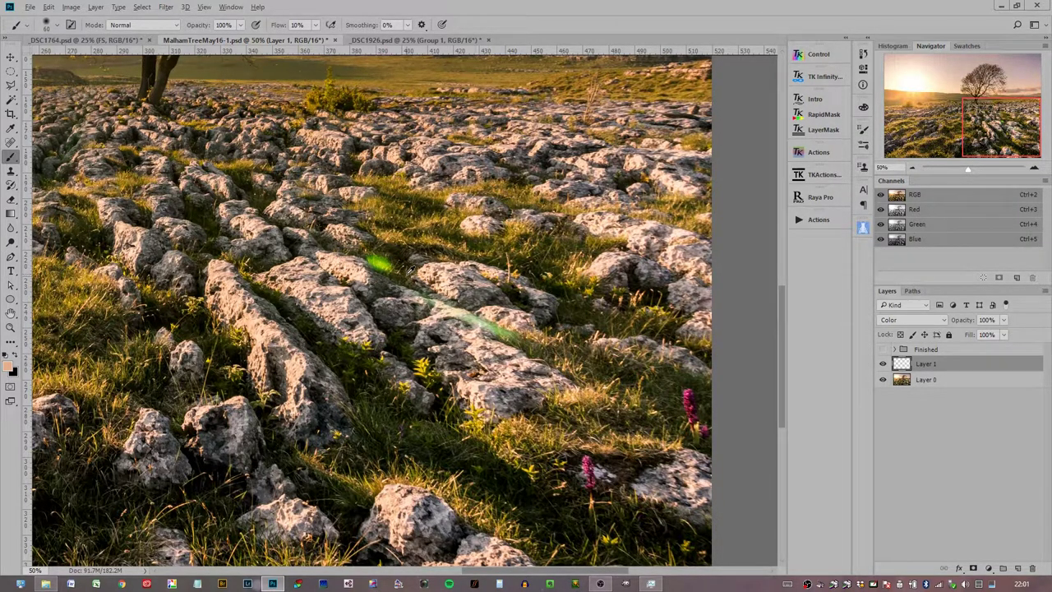
pyautogui.keyDown('alt'); pyautogui.click(384, 263); pyautogui.keyUp('alt')
pyautogui.keyDown('alt'); pyautogui.click(508, 335); pyautogui.keyUp('alt')
pyautogui.keyDown('alt'); pyautogui.click(478, 327); pyautogui.keyUp('alt')
pyautogui.keyDown('alt'); pyautogui.click(481, 314); pyautogui.keyUp('alt')
pyautogui.keyDown('alt'); pyautogui.click(456, 309); pyautogui.keyUp('alt')
pyautogui.moveTo(941, 364); pyautogui.dragTo(1032, 567)
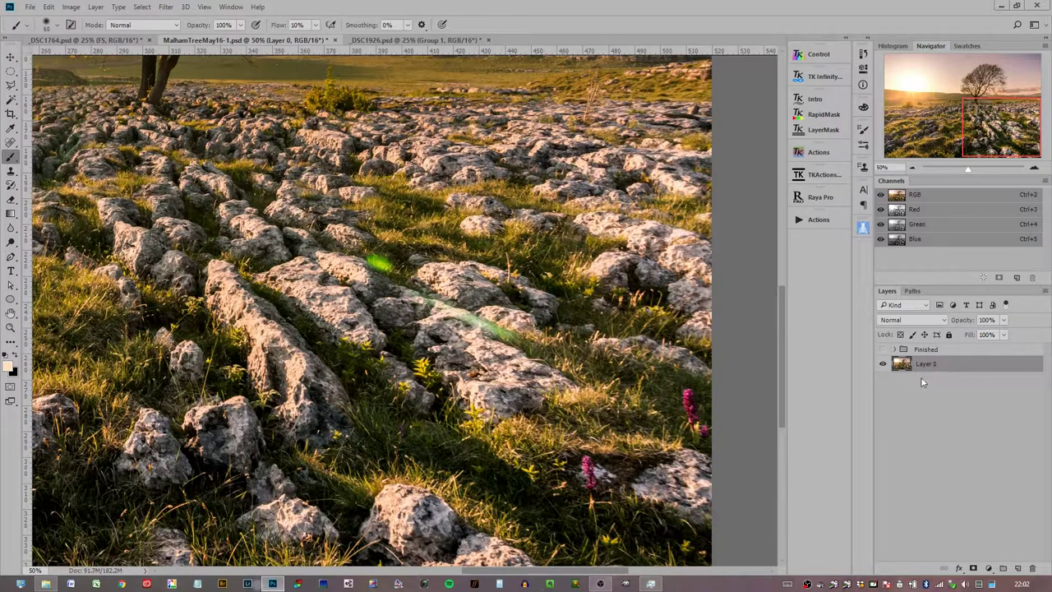
# Duplicate Layer 0 twice, hide Layer 0 copy 2, and select Layer 0 copy at 100% zoom
pyautogui.hotkey('ctrl', 'j')
pyautogui.hotkey('ctrl', 'j')
pyautogui.click(882, 363)
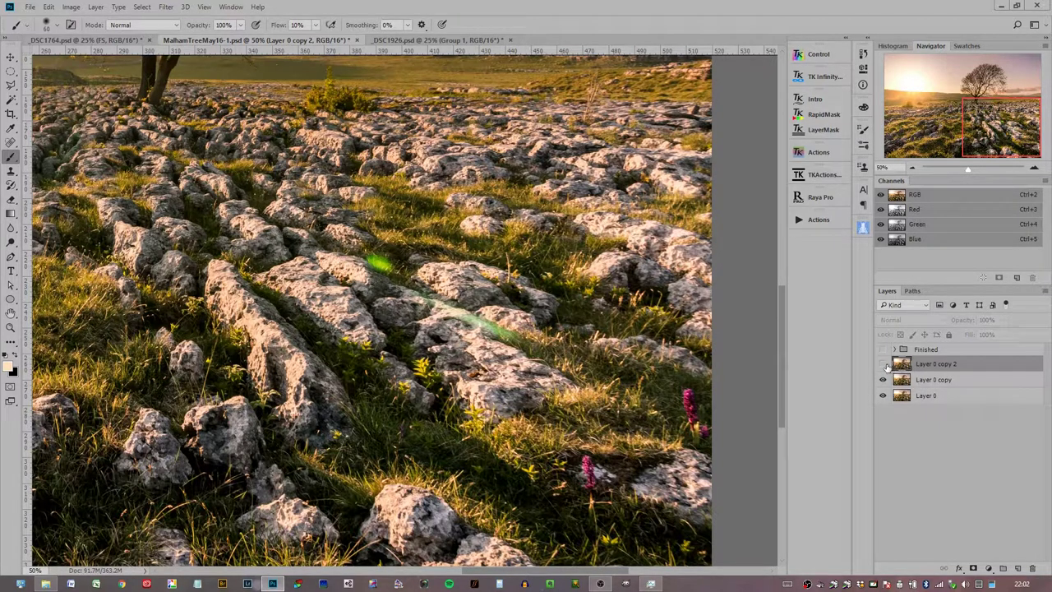
pyautogui.click(925, 383)
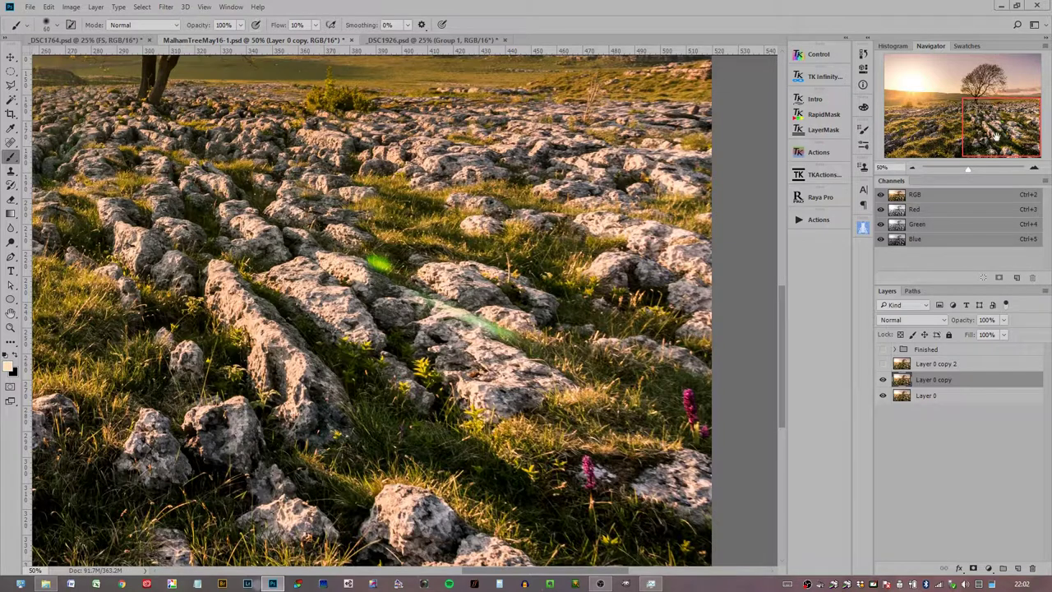
pyautogui.click(1034, 174)
pyautogui.click(1034, 173)
pyautogui.moveTo(1007, 123); pyautogui.dragTo(1007, 120)
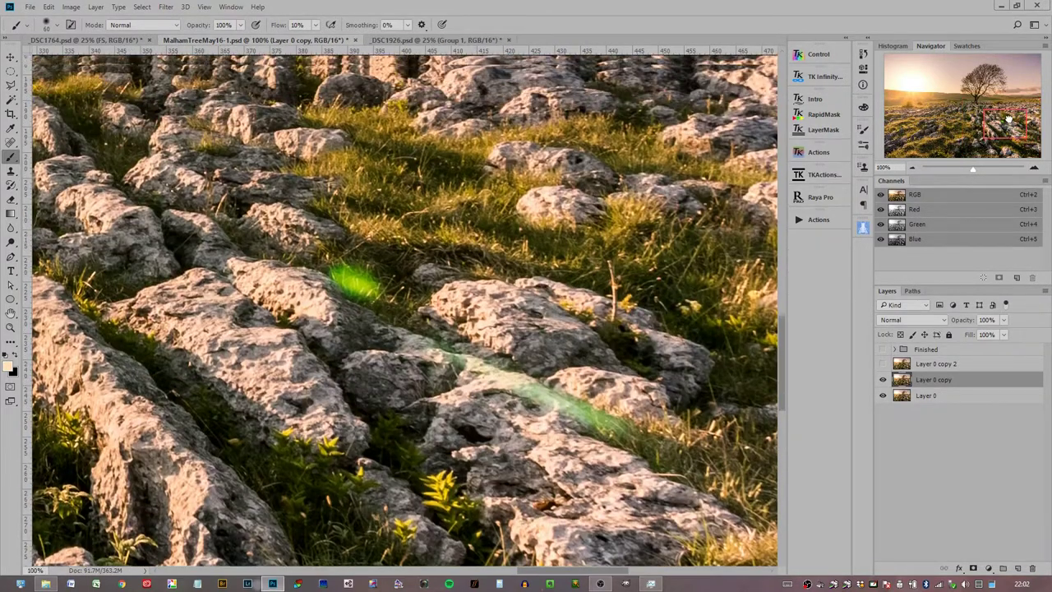
pyautogui.click(167, 7)
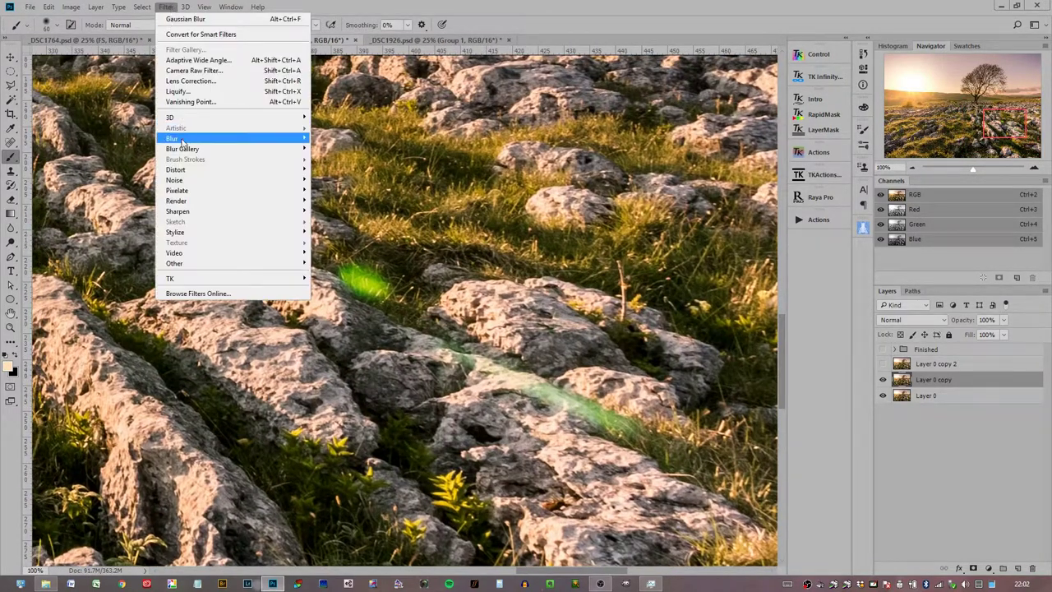
# Apply a 6.6-pixel Gaussian Blur to Layer 0 copy and show Layer 0 copy 2 again
pyautogui.moveTo(177, 138)
pyautogui.click(127, 175)
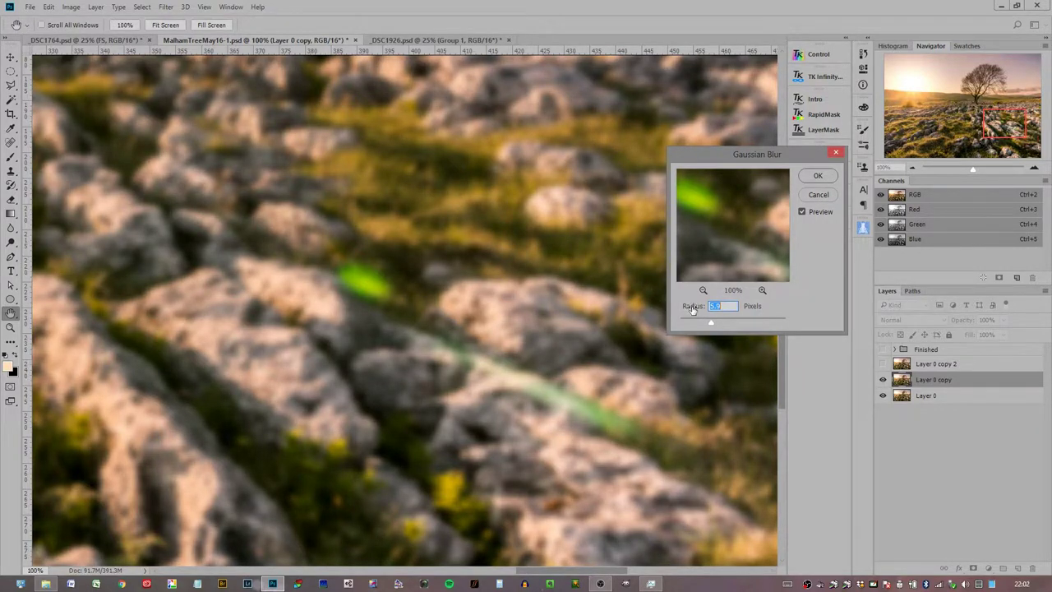
pyautogui.moveTo(694, 310); pyautogui.dragTo(697, 314)
pyautogui.click(813, 178)
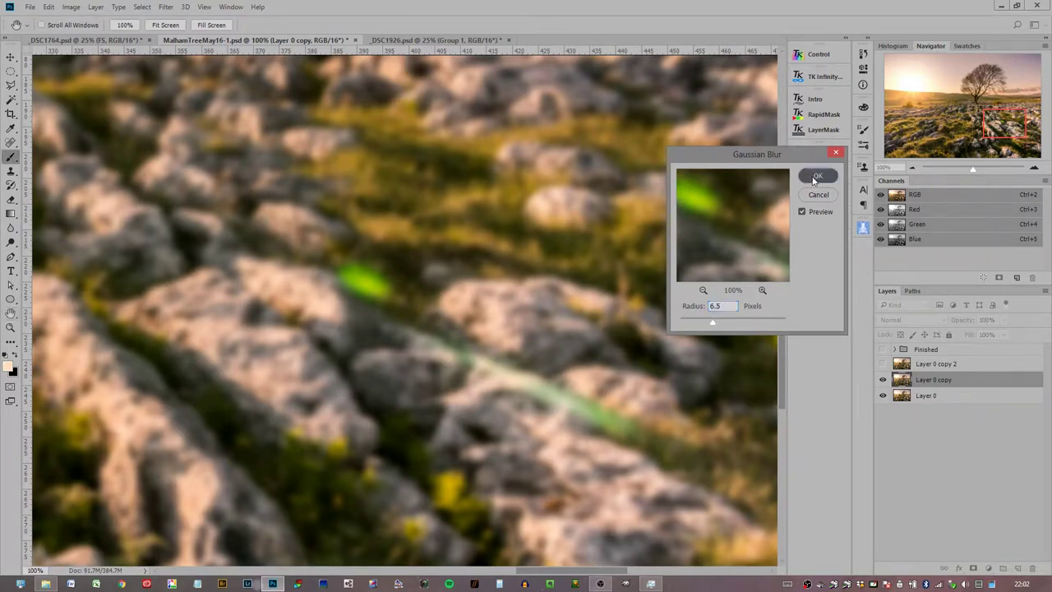
pyautogui.click(925, 364)
# Apply Image onto Layer 0 copy 2 from inverted Layer 0 copy
pyautogui.click(882, 363)
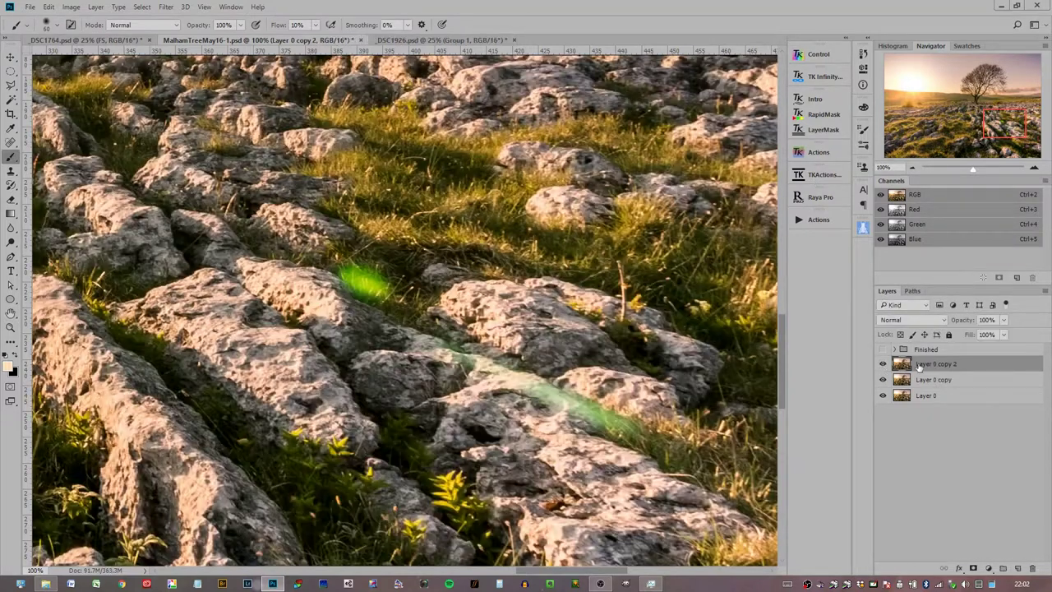
pyautogui.click(71, 7)
pyautogui.click(93, 165)
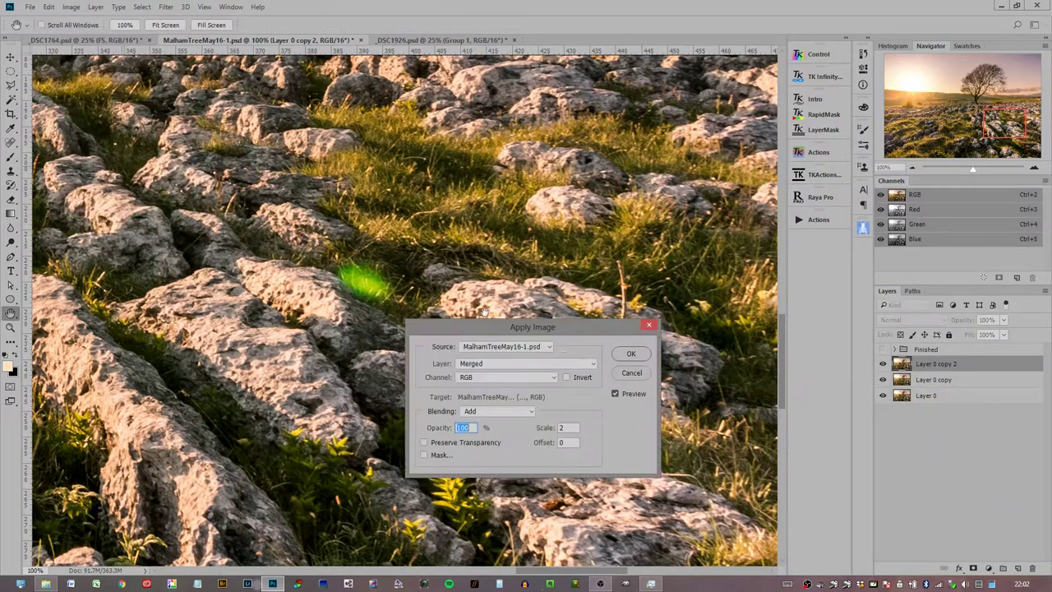
pyautogui.moveTo(570, 335); pyautogui.dragTo(656, 137)
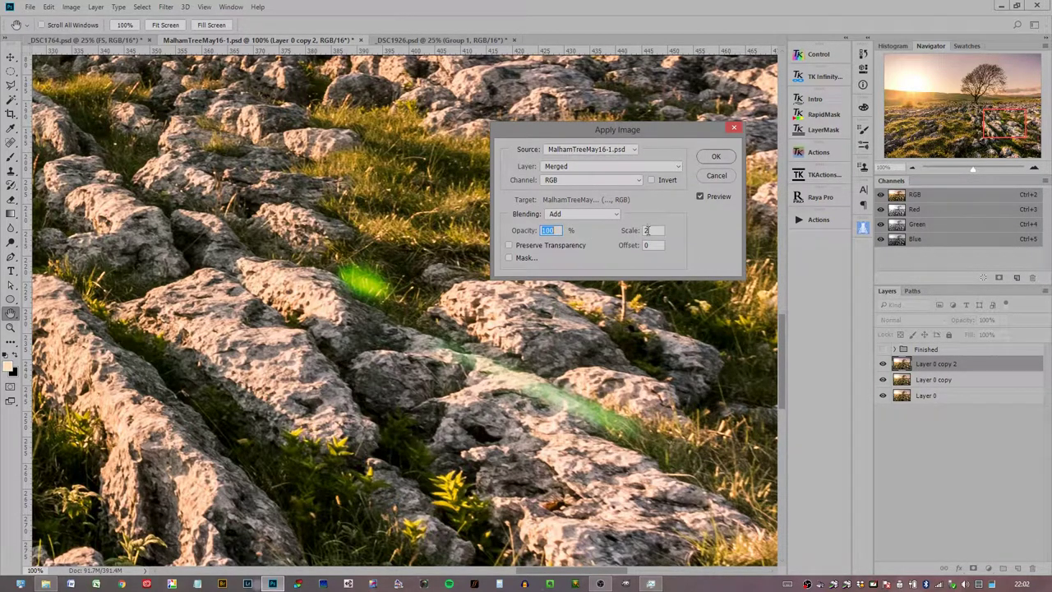
pyautogui.click(652, 180)
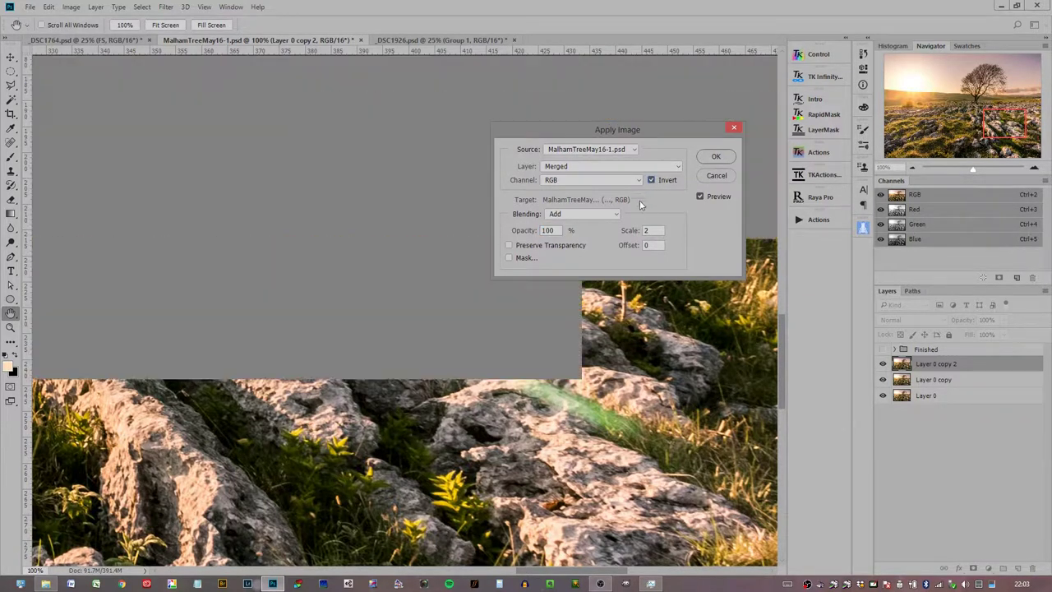
pyautogui.click(572, 167)
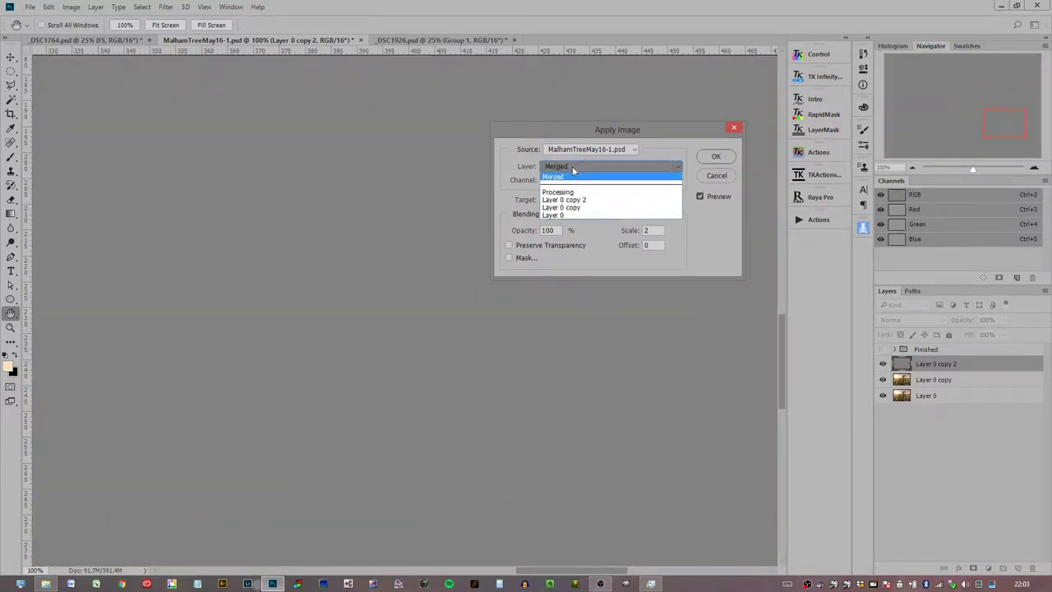
pyautogui.click(562, 208)
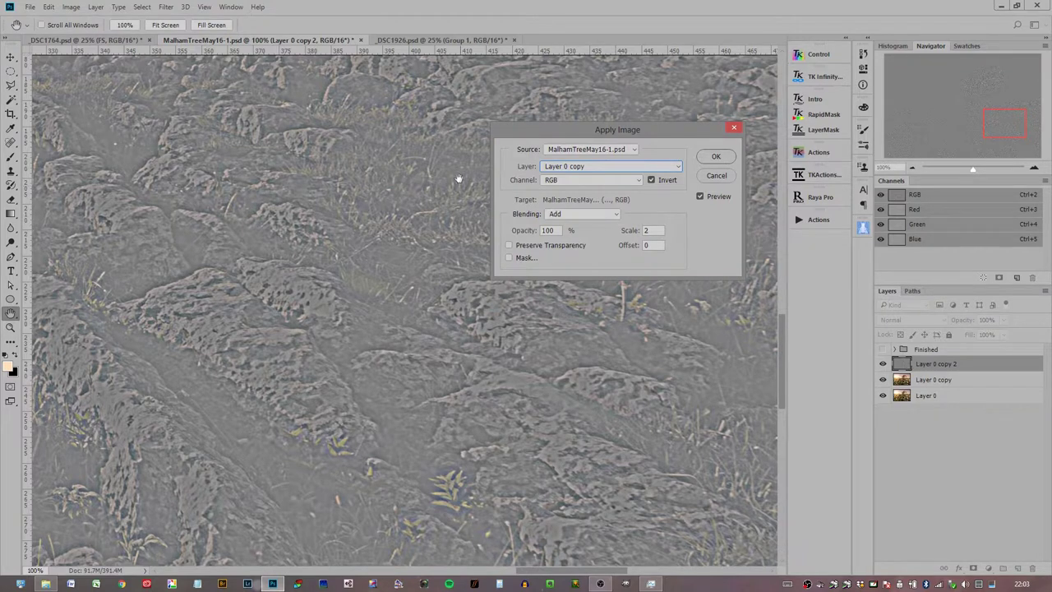
pyautogui.click(714, 157)
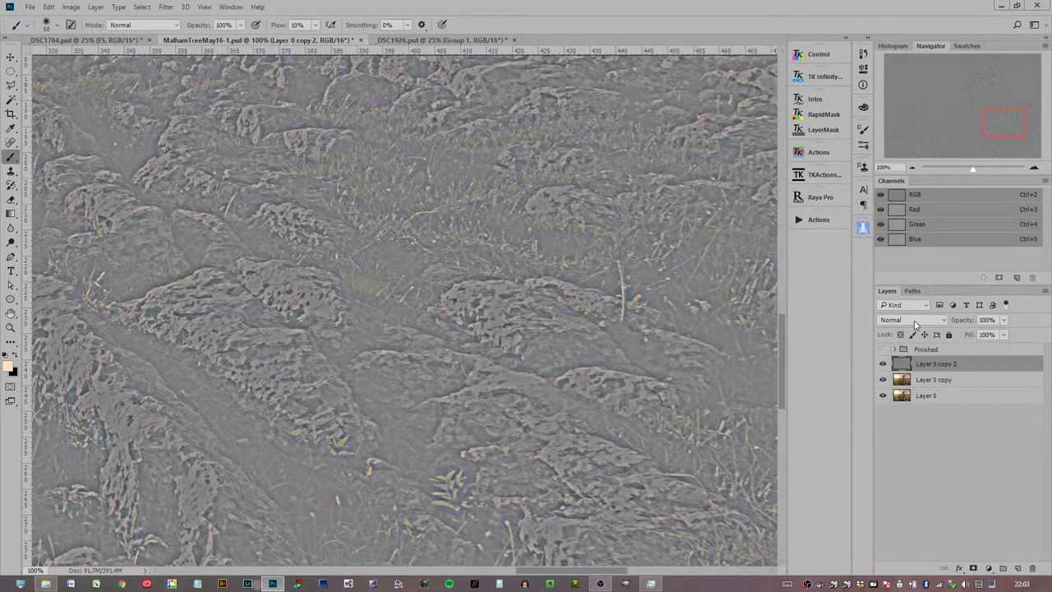
# Blend Layer 0 copy 2 as Linear Light and add Layer 0 copy to the selection
pyautogui.click(914, 323)
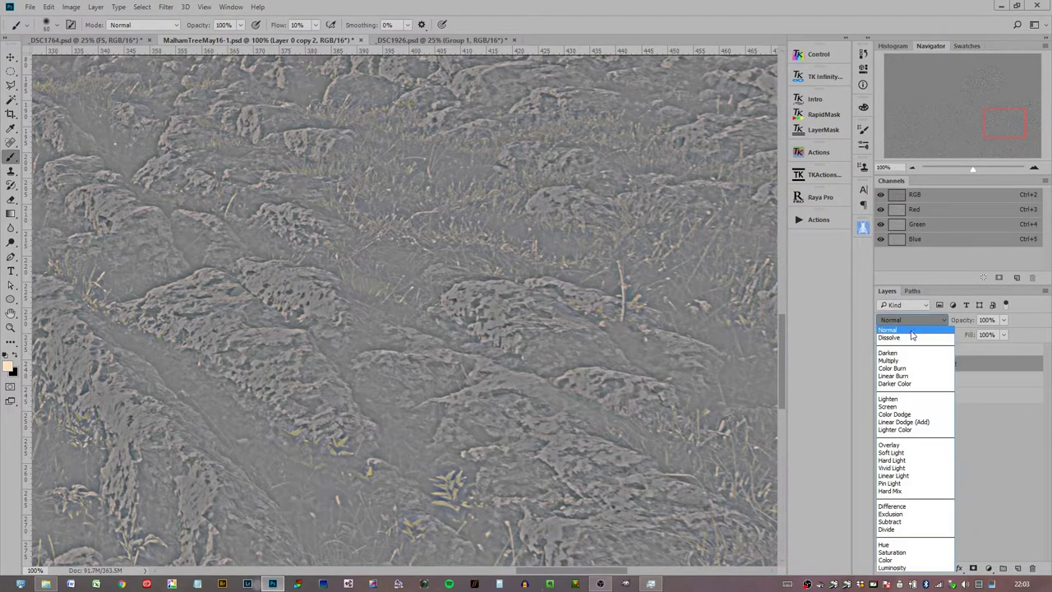
pyautogui.click(909, 477)
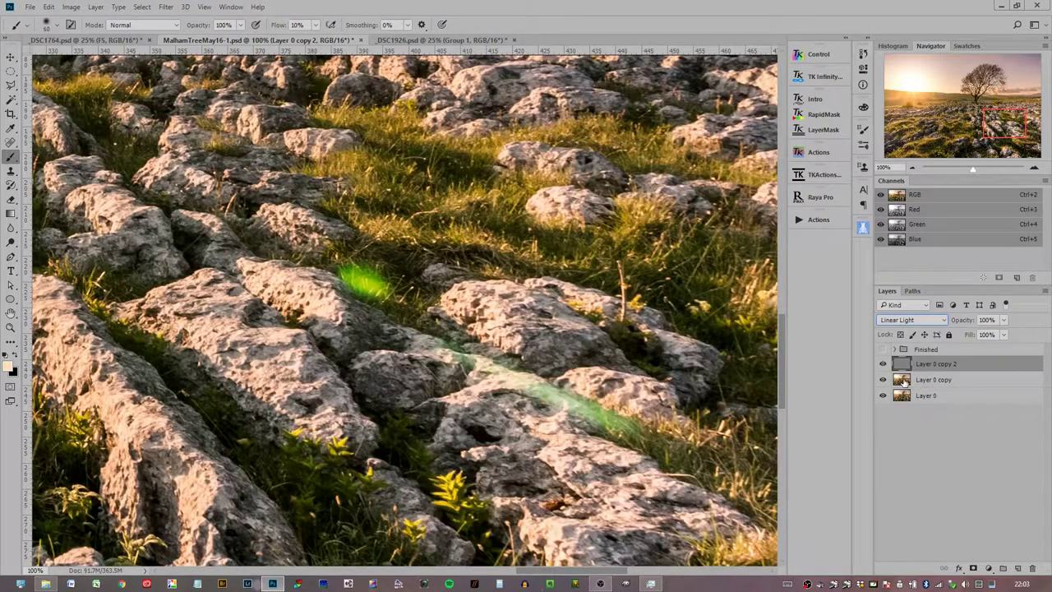
pyautogui.keyDown('shift'); pyautogui.click(928, 380); pyautogui.keyUp('shift')
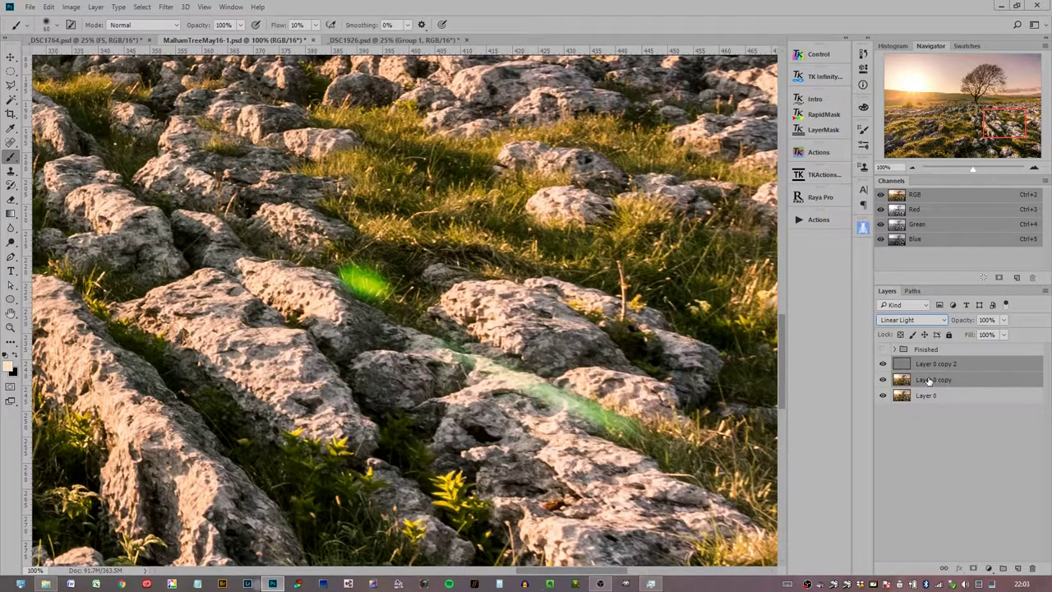
# Group the two copy layers into Group 1, naming Layer 0 copy 'Colour' and Layer 0 copy 2 'Texture'
pyautogui.hotkey('ctrl', 'g')
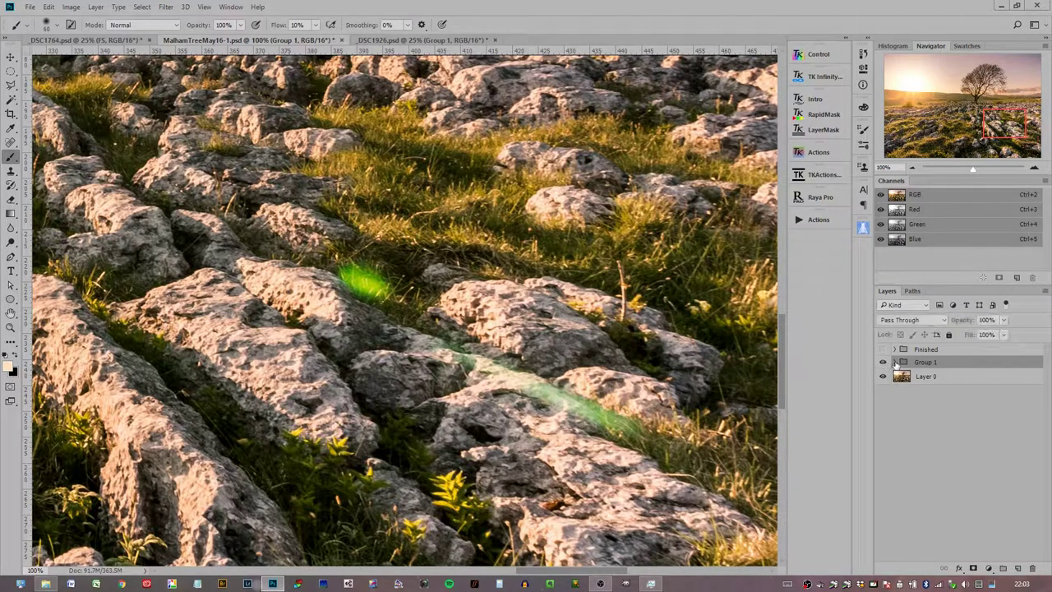
pyautogui.click(894, 363)
pyautogui.doubleClick(939, 393)
pyautogui.write('Colour')
pyautogui.press('Return')
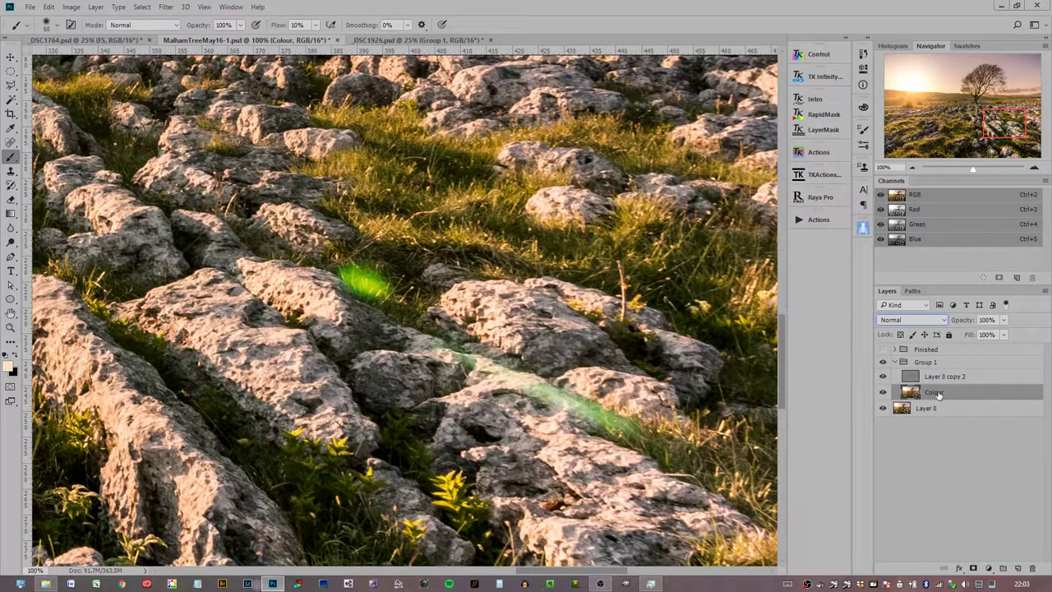
pyautogui.click(936, 376)
pyautogui.doubleClick(937, 376)
pyautogui.write('Texture')
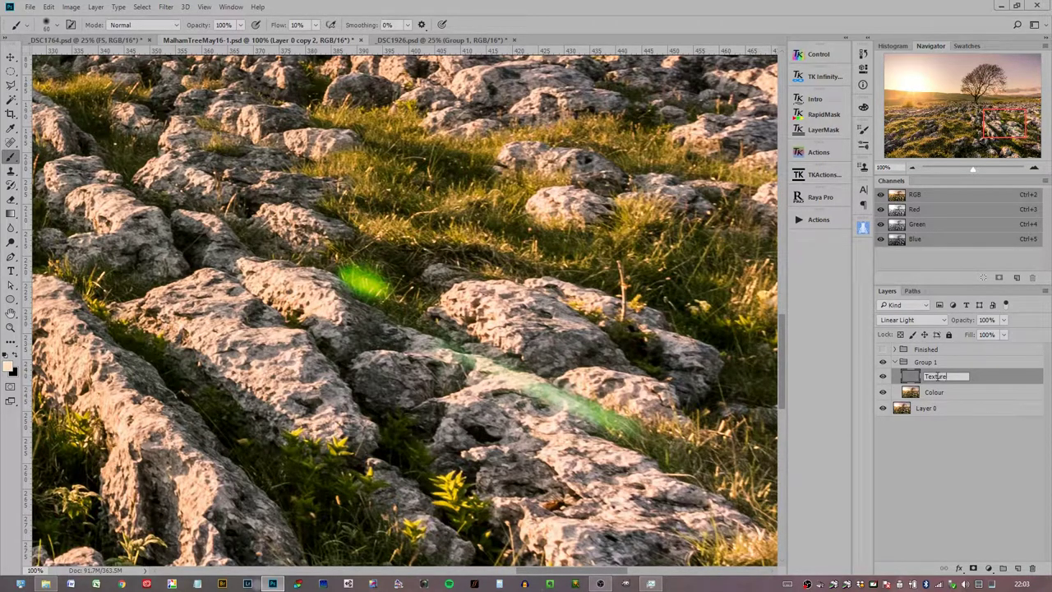
pyautogui.press('Return')
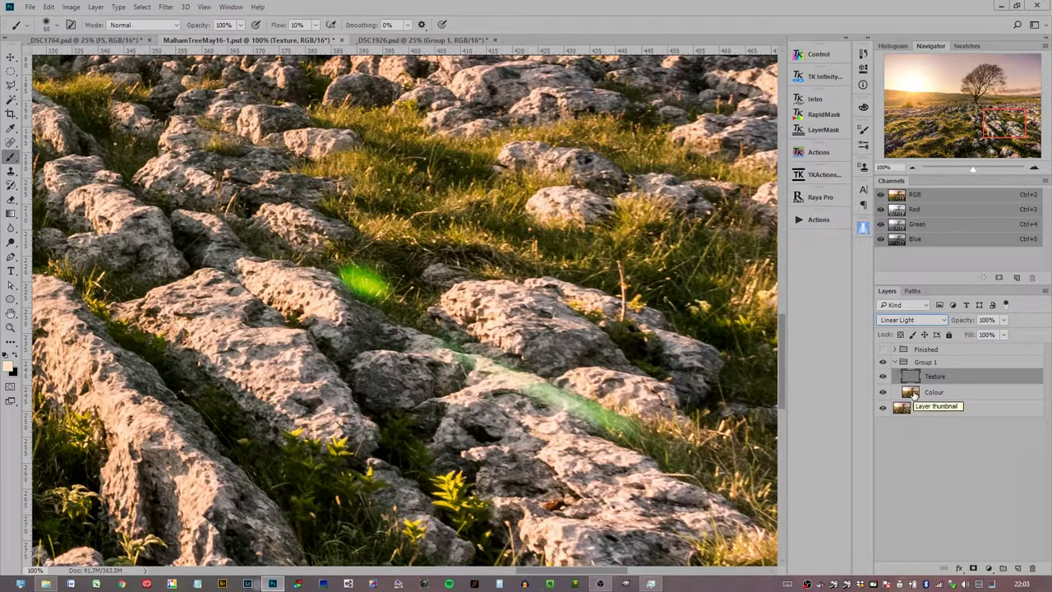
pyautogui.click(912, 393)
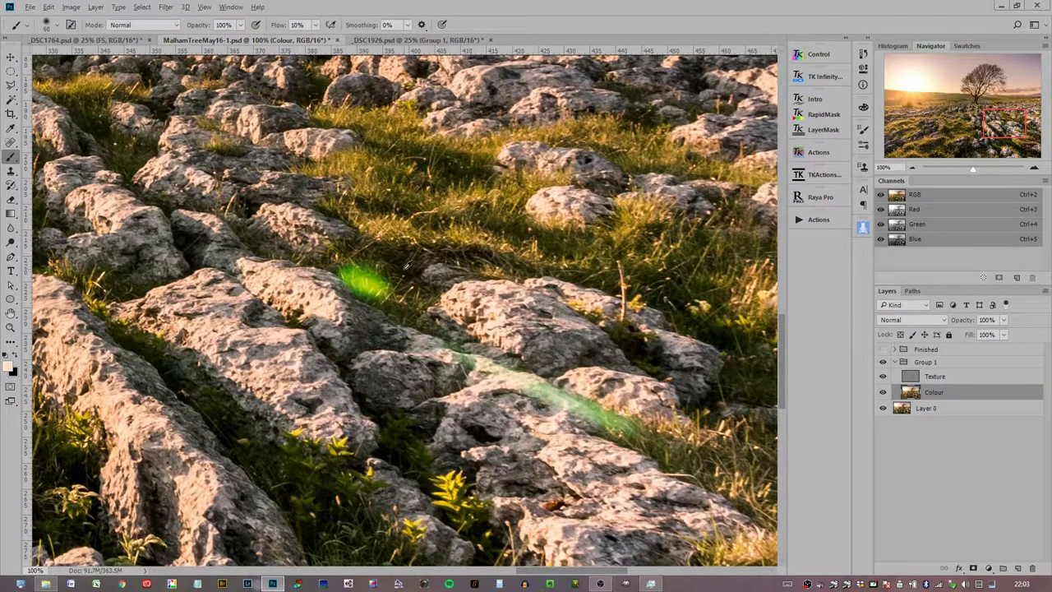
# Sample tan rock tones and paint them over the bright green flare patch
pyautogui.keyDown('alt'); pyautogui.click(425, 301); pyautogui.keyUp('alt')
pyautogui.moveTo(363, 287)
pyautogui.mouseDown()
pyautogui.moveTo(374, 287)
pyautogui.moveTo(362, 284)
pyautogui.moveTo(366, 273)
pyautogui.moveTo(360, 290)
pyautogui.moveTo(348, 276)
pyautogui.moveTo(369, 263)
pyautogui.moveTo(354, 279)
pyautogui.moveTo(377, 290)
pyautogui.mouseUp()
pyautogui.keyDown('alt'); pyautogui.click(399, 299); pyautogui.keyUp('alt')
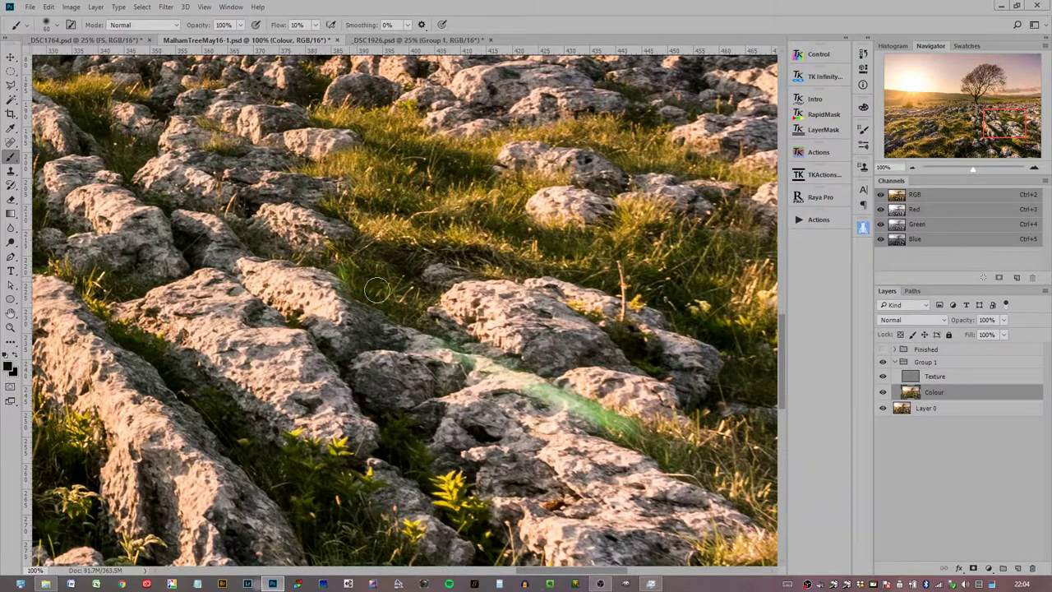
pyautogui.keyDown('alt'); pyautogui.click(406, 285); pyautogui.keyUp('alt')
pyautogui.keyDown('alt'); pyautogui.click(429, 286); pyautogui.keyUp('alt')
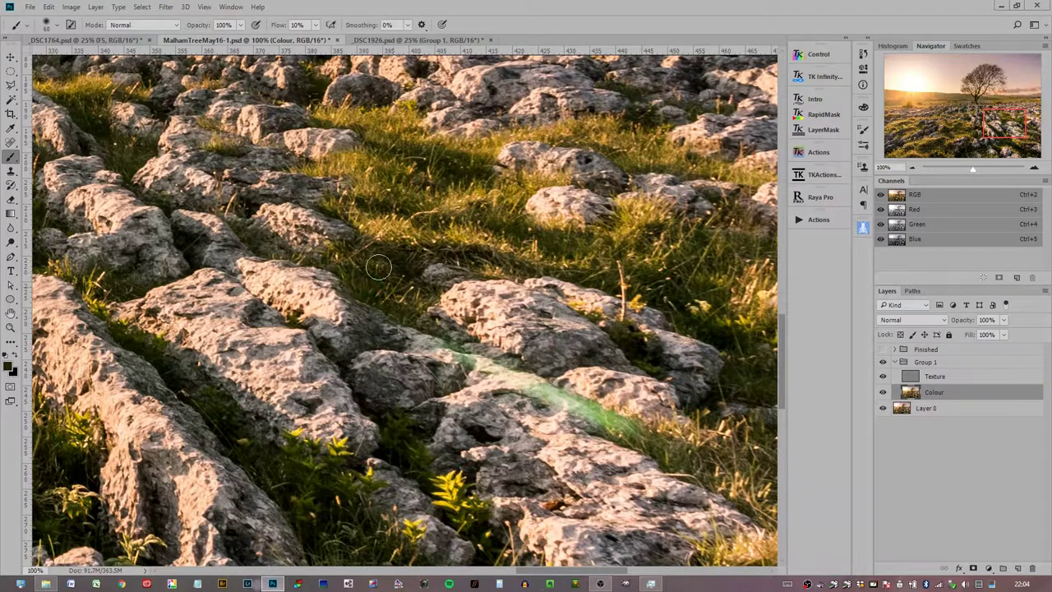
# Sample further rock and grass colours and reduce the brush size to 30
pyautogui.keyDown('alt'); pyautogui.click(407, 299); pyautogui.keyUp('alt')
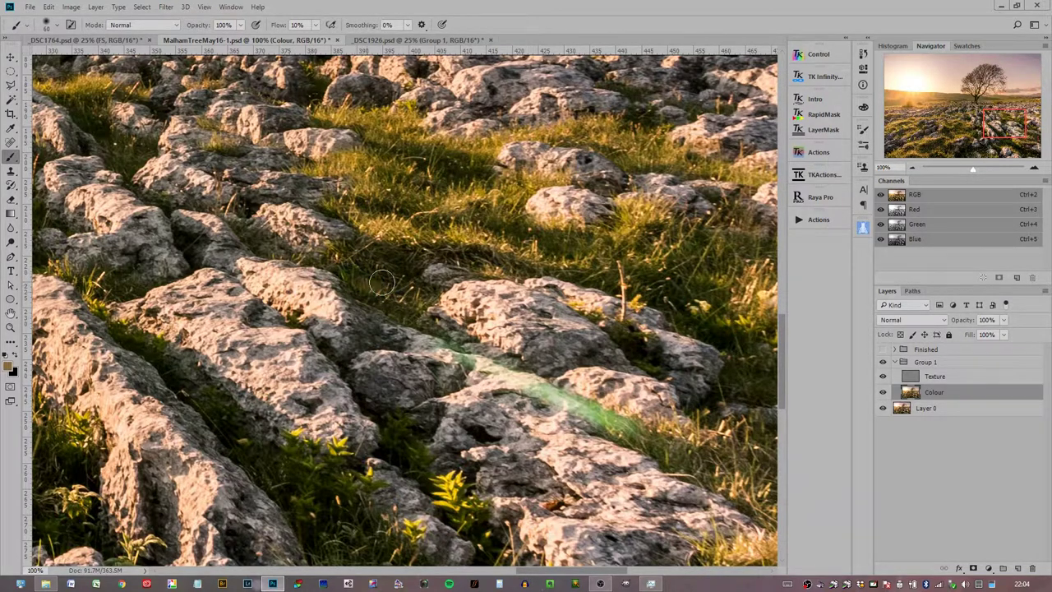
pyautogui.keyDown('alt'); pyautogui.click(422, 302); pyautogui.keyUp('alt')
pyautogui.keyDown('alt'); pyautogui.click(396, 294); pyautogui.keyUp('alt')
pyautogui.keyDown('alt'); pyautogui.click(375, 258); pyautogui.keyUp('alt')
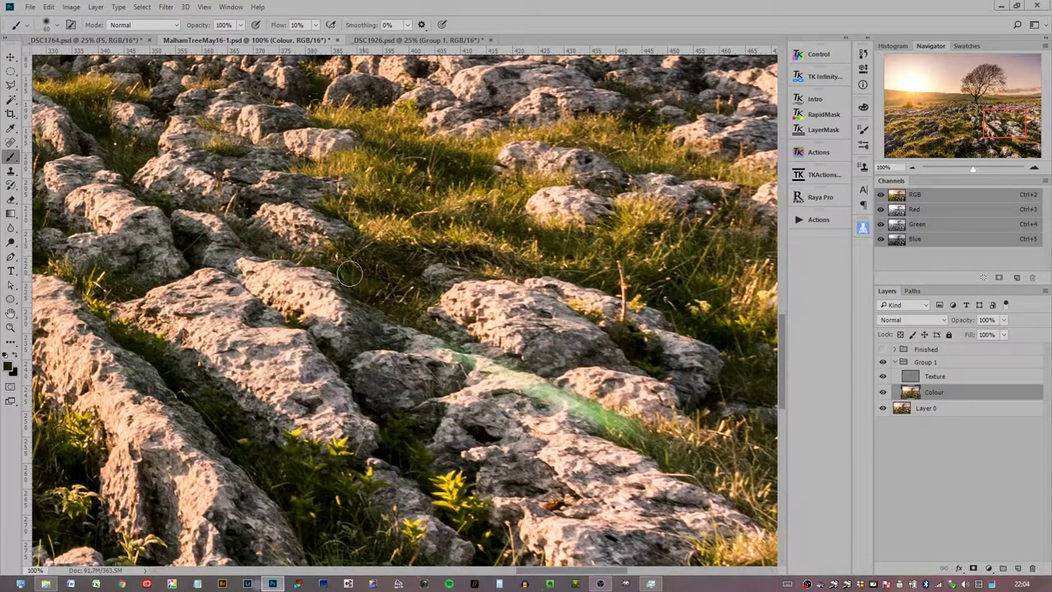
pyautogui.keyDown('alt'); pyautogui.click(368, 320); pyautogui.keyUp('alt')
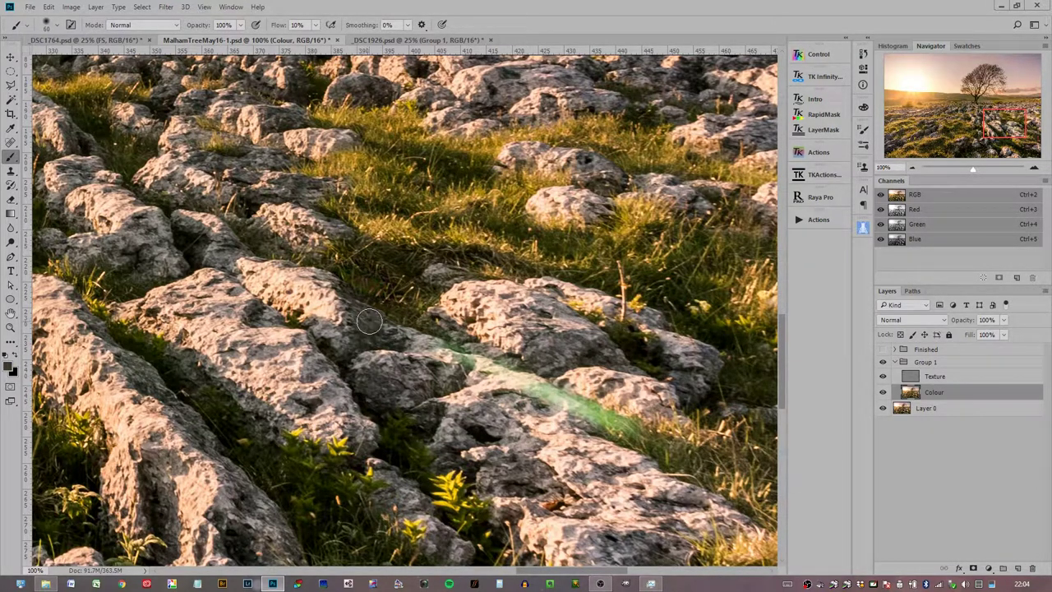
pyautogui.press('[')
pyautogui.press('[')
pyautogui.press('[')
pyautogui.keyDown('alt'); pyautogui.click(430, 341); pyautogui.keyUp('alt')
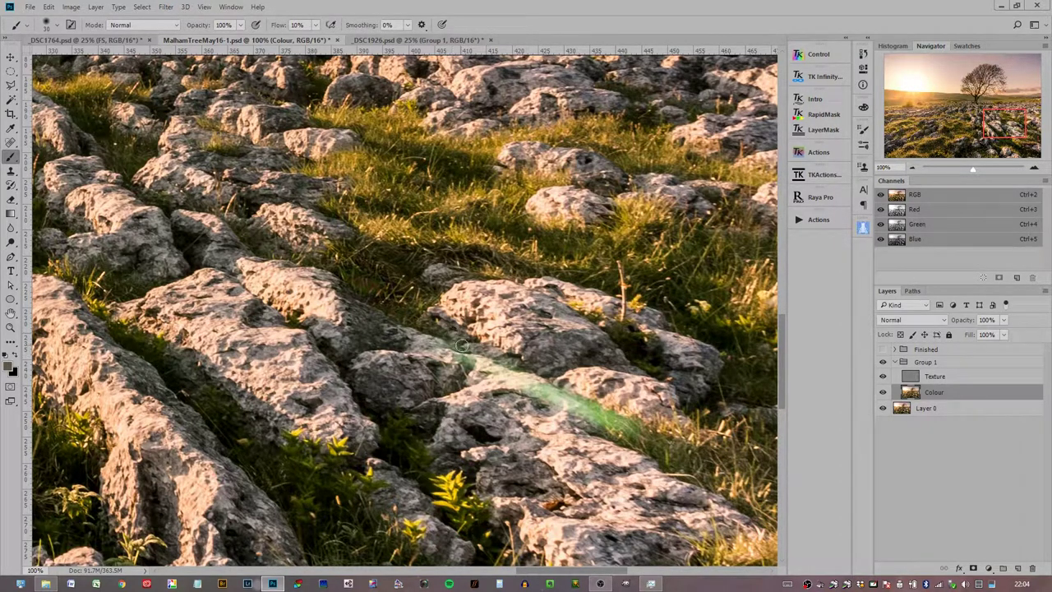
# Sample peach and grey-green rock tones and dab them over the green streak
pyautogui.keyDown('alt'); pyautogui.click(501, 379); pyautogui.keyUp('alt')
pyautogui.keyDown('alt'); pyautogui.click(494, 381); pyautogui.keyUp('alt')
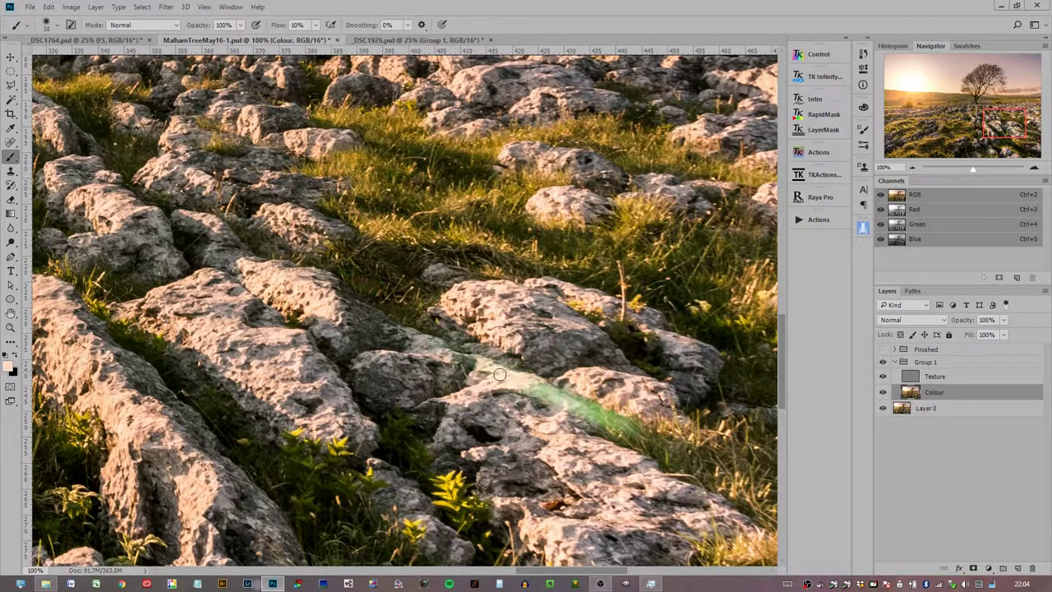
pyautogui.keyDown('alt'); pyautogui.click(518, 362); pyautogui.keyUp('alt')
pyautogui.keyDown('alt'); pyautogui.click(483, 374); pyautogui.keyUp('alt')
pyautogui.keyDown('alt'); pyautogui.click(491, 383); pyautogui.keyUp('alt')
pyautogui.keyDown('alt'); pyautogui.click(515, 393); pyautogui.keyUp('alt')
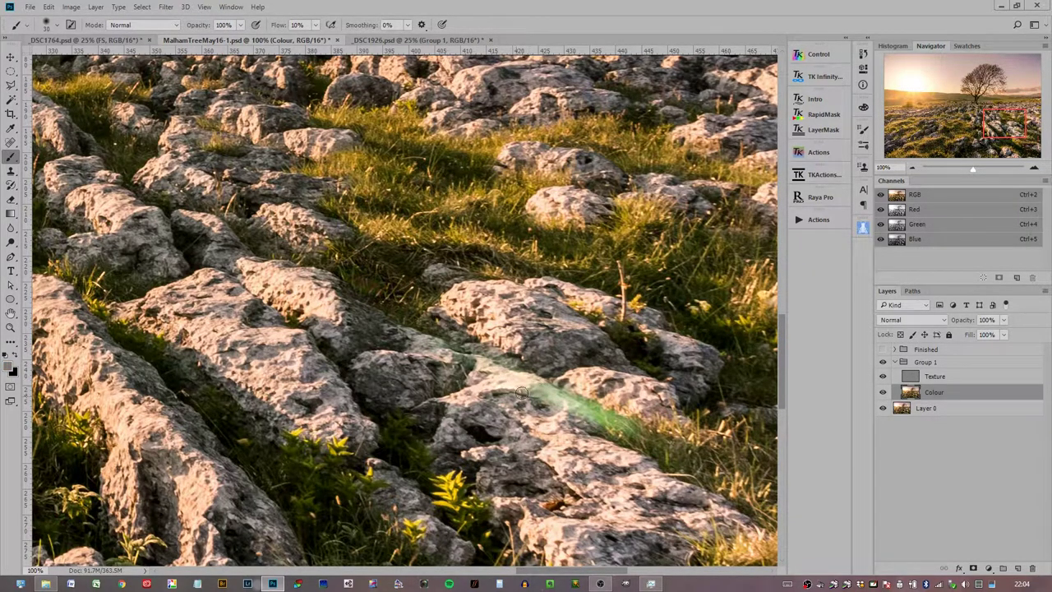
pyautogui.keyDown('alt'); pyautogui.click(535, 398); pyautogui.keyUp('alt')
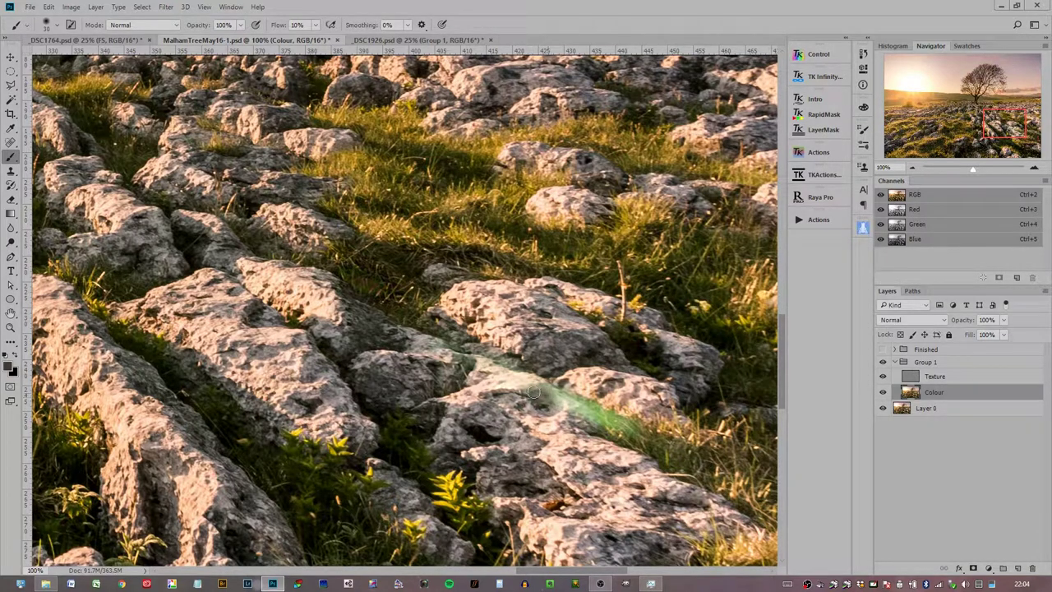
pyautogui.keyDown('alt'); pyautogui.click(528, 368); pyautogui.keyUp('alt')
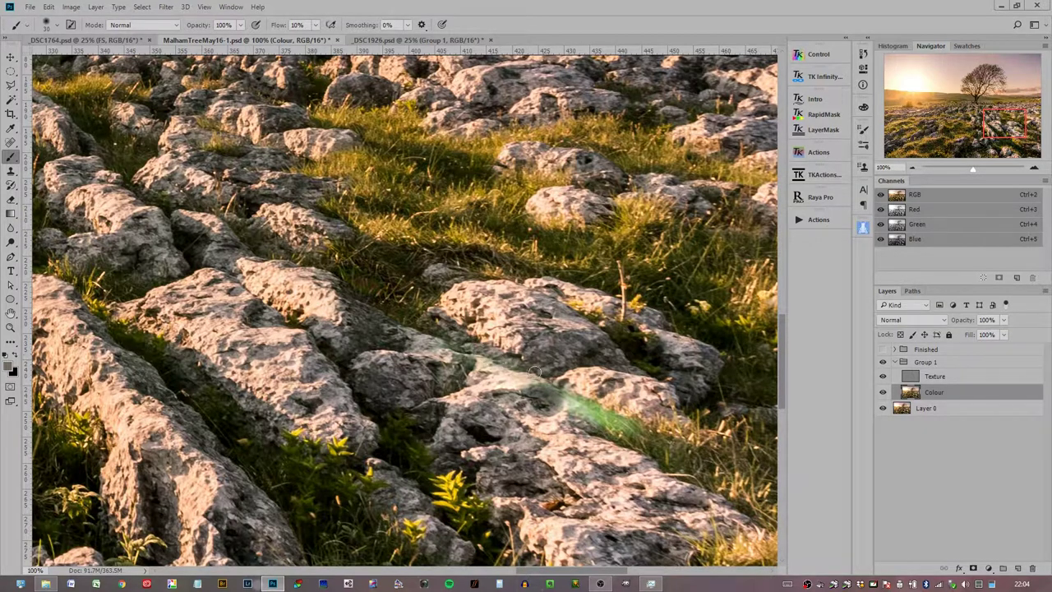
pyautogui.keyDown('alt'); pyautogui.click(543, 402); pyautogui.keyUp('alt')
pyautogui.keyDown('alt'); pyautogui.click(554, 406); pyautogui.keyUp('alt')
pyautogui.keyDown('alt'); pyautogui.click(554, 412); pyautogui.keyUp('alt')
pyautogui.keyDown('alt'); pyautogui.click(526, 398); pyautogui.keyUp('alt')
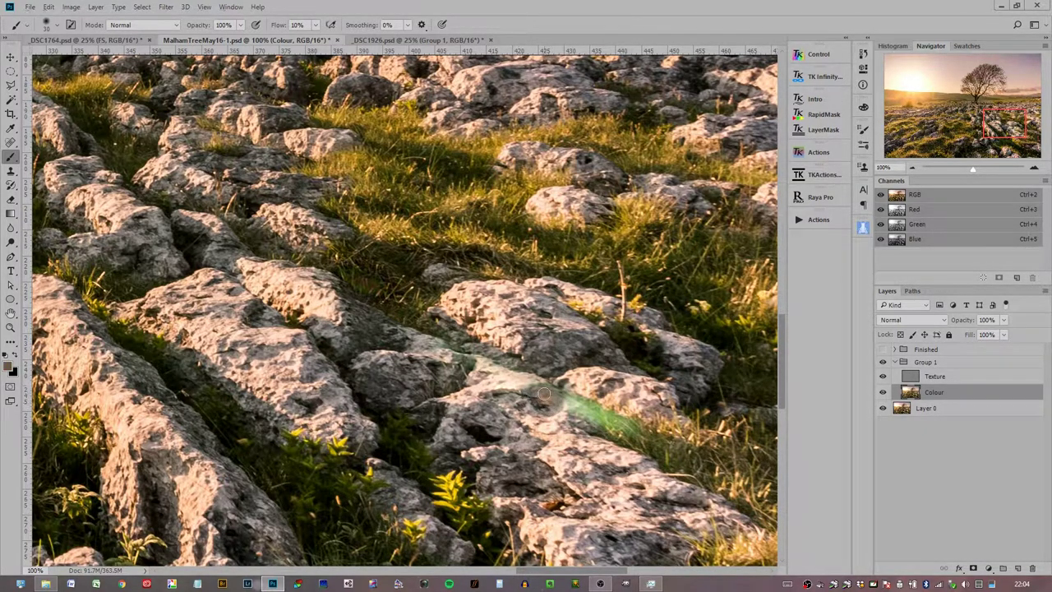
# Sample tan, green and grey tones and paint a stroke along the streak on the rock
pyautogui.keyDown('alt'); pyautogui.click(671, 444); pyautogui.keyUp('alt')
pyautogui.keyDown('alt'); pyautogui.click(661, 450); pyautogui.keyUp('alt')
pyautogui.moveTo(632, 429); pyautogui.dragTo(565, 393)
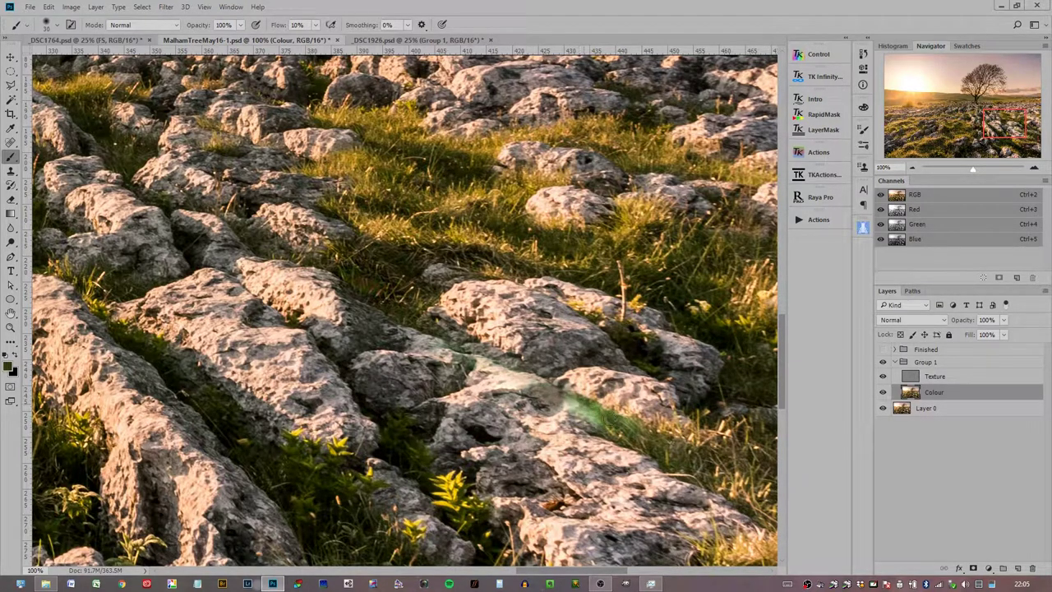
pyautogui.keyDown('alt'); pyautogui.click(647, 436); pyautogui.keyUp('alt')
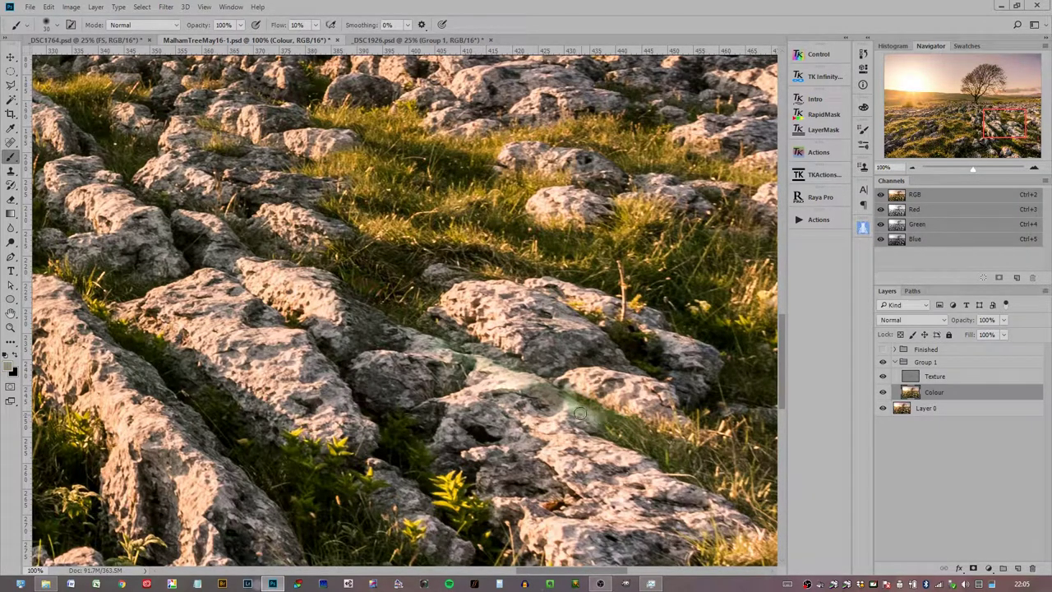
pyautogui.keyDown('alt'); pyautogui.click(631, 416); pyautogui.keyUp('alt')
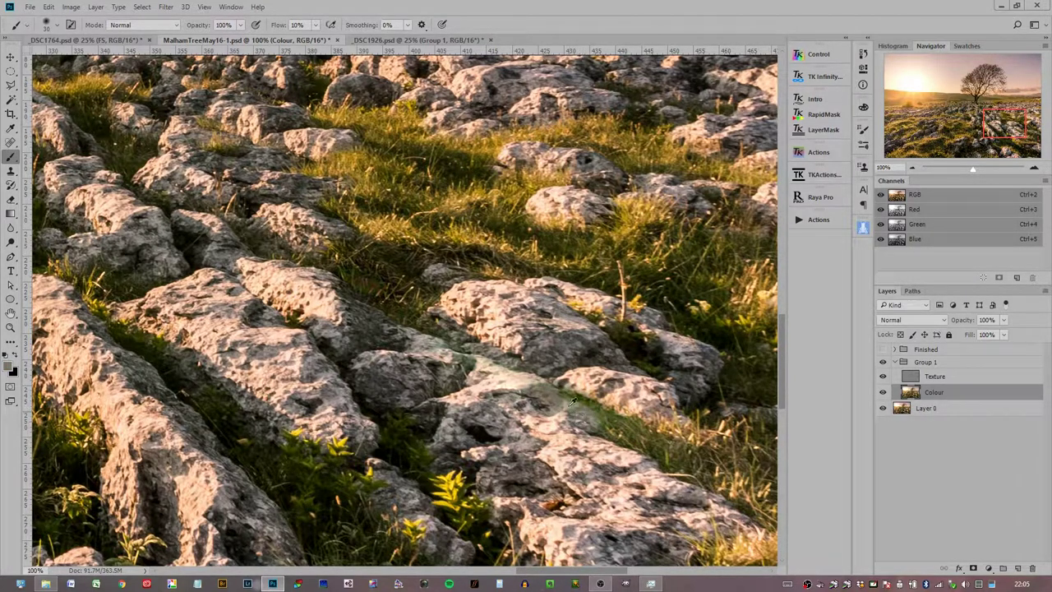
pyautogui.keyDown('alt'); pyautogui.click(609, 411); pyautogui.keyUp('alt')
pyautogui.keyDown('alt'); pyautogui.click(525, 383); pyautogui.keyUp('alt')
pyautogui.keyDown('alt'); pyautogui.click(530, 387); pyautogui.keyUp('alt')
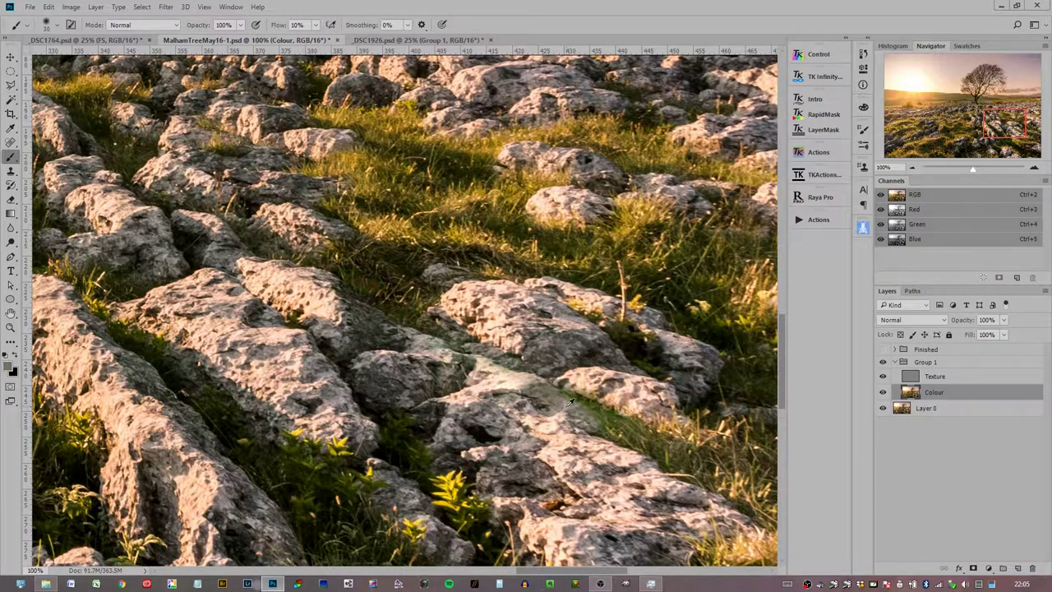
# Switch between black and white paint and brush faint strokes over the repaired rock edge
pyautogui.press('x')
pyautogui.moveTo(566, 395)
pyautogui.mouseDown()
pyautogui.moveTo(613, 412)
pyautogui.moveTo(567, 387)
pyautogui.moveTo(556, 394)
pyautogui.moveTo(594, 421)
pyautogui.moveTo(576, 404)
pyautogui.moveTo(567, 416)
pyautogui.moveTo(571, 399)
pyautogui.moveTo(557, 398)
pyautogui.moveTo(588, 409)
pyautogui.mouseUp()
pyautogui.press('x')
pyautogui.press('x')
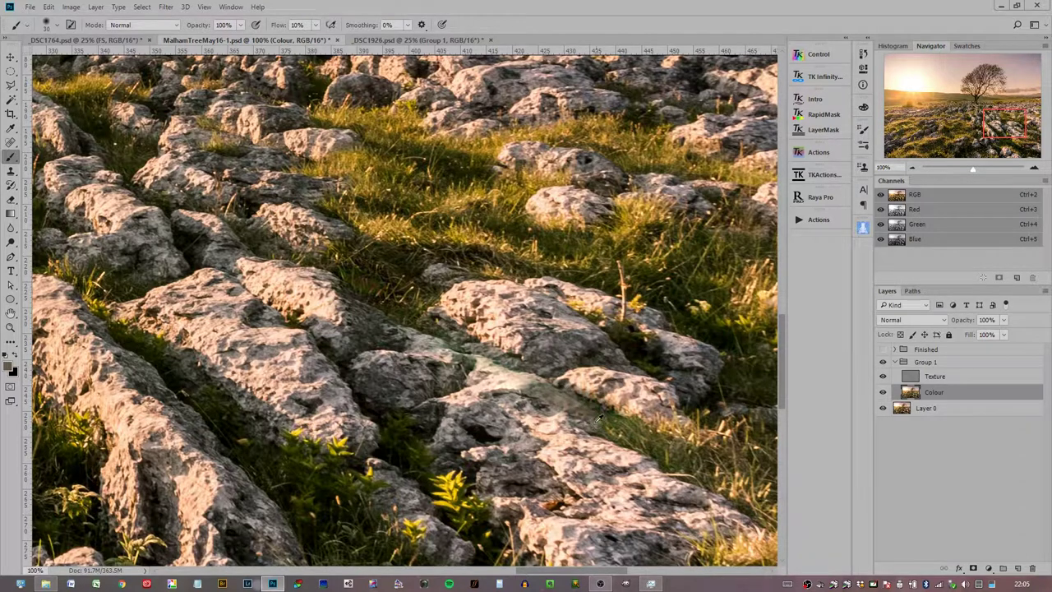
pyautogui.press('x')
pyautogui.moveTo(573, 393); pyautogui.dragTo(609, 409)
pyautogui.press('x')
# Zoom out to 50%, toggle Group 1 to compare, then select the Texture layer and Clone Stamp tool
pyautogui.click(911, 168)
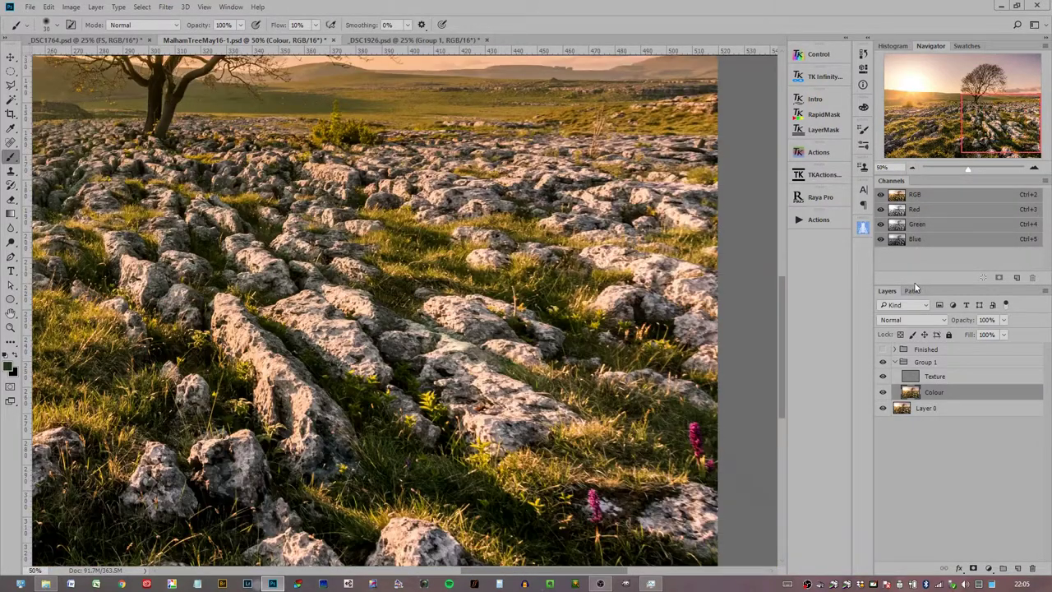
pyautogui.click(884, 362)
pyautogui.click(883, 362)
pyautogui.click(883, 363)
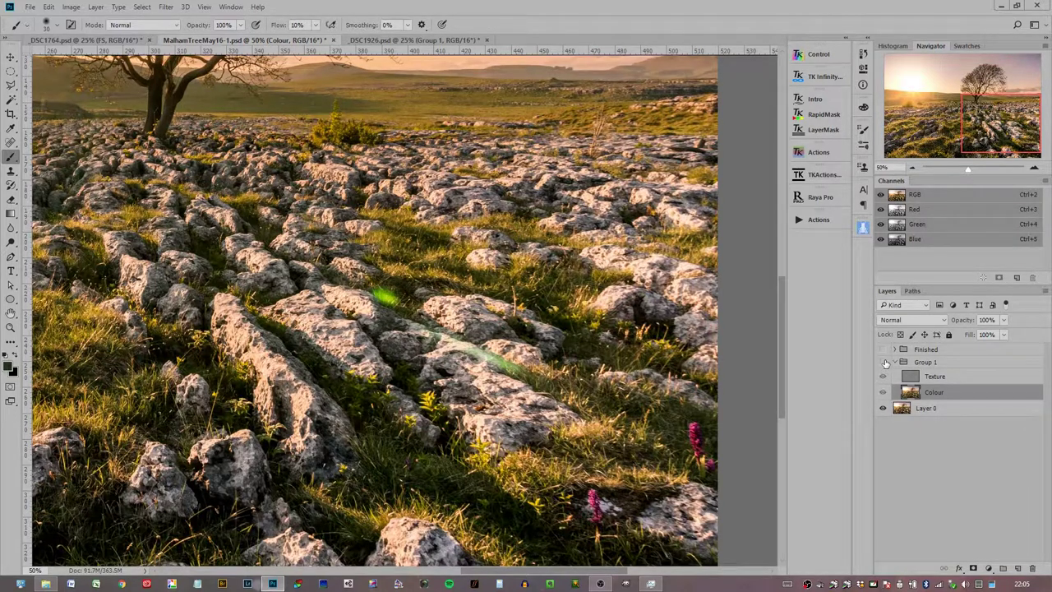
pyautogui.click(883, 362)
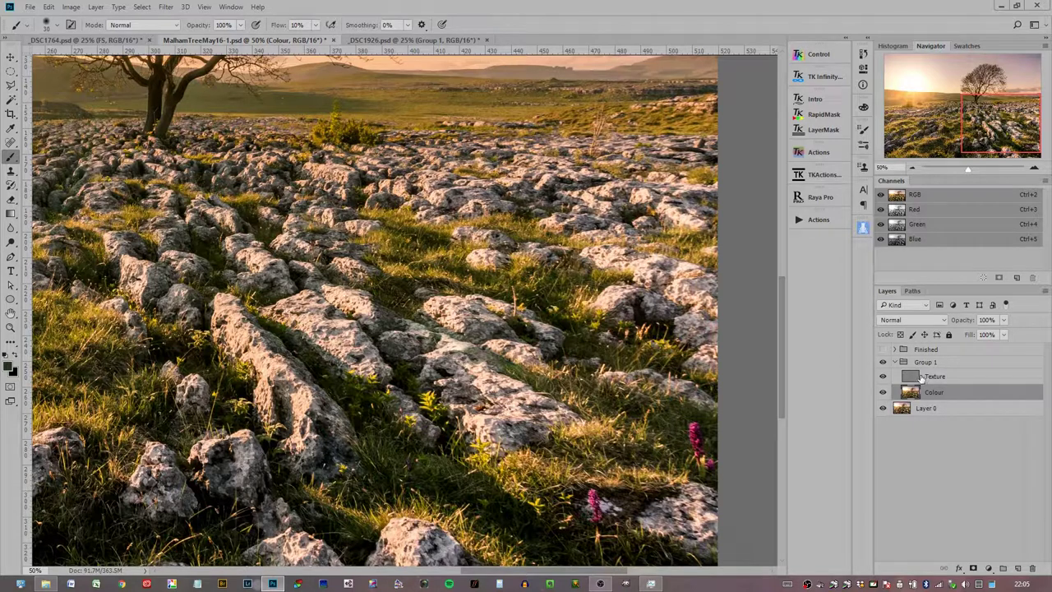
pyautogui.click(916, 376)
pyautogui.click(15, 172)
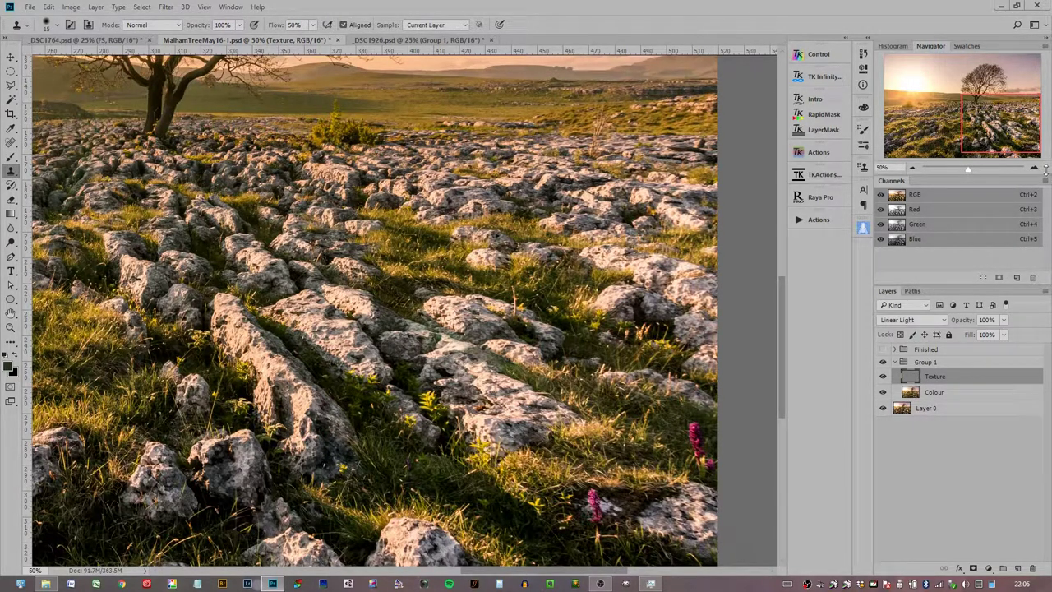
# View the repaired rocks at 100%, then zoom out to show the whole sunset photo
pyautogui.hotkey('ctrl', '1')
pyautogui.moveTo(526, 361)
pyautogui.mouseDown()
pyautogui.moveTo(434, 349)
pyautogui.moveTo(465, 291)
pyautogui.mouseUp()
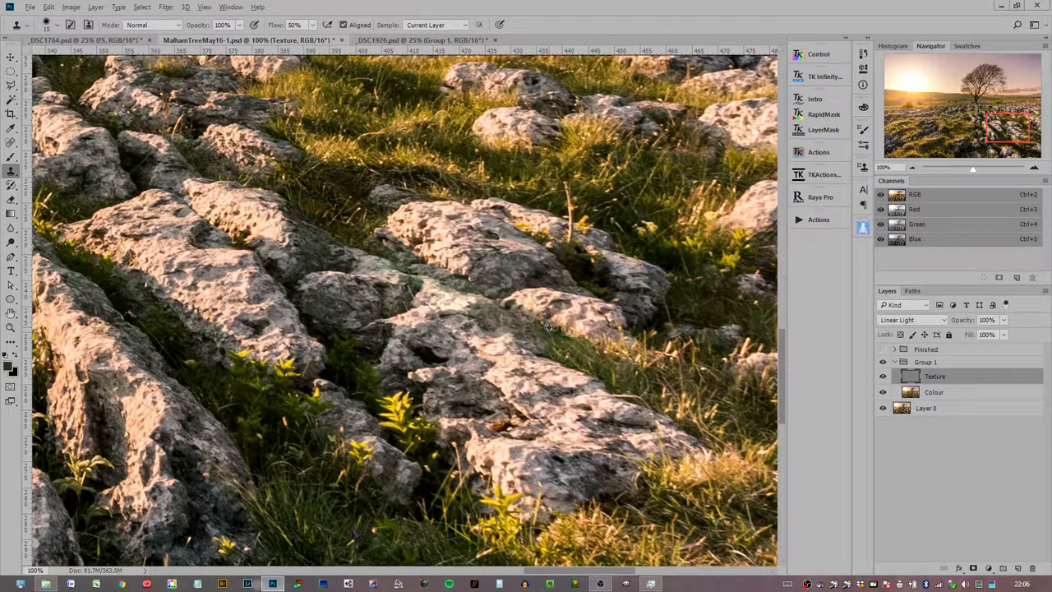
pyautogui.click(915, 168)
pyautogui.click(915, 167)
pyautogui.click(915, 168)
pyautogui.click(915, 167)
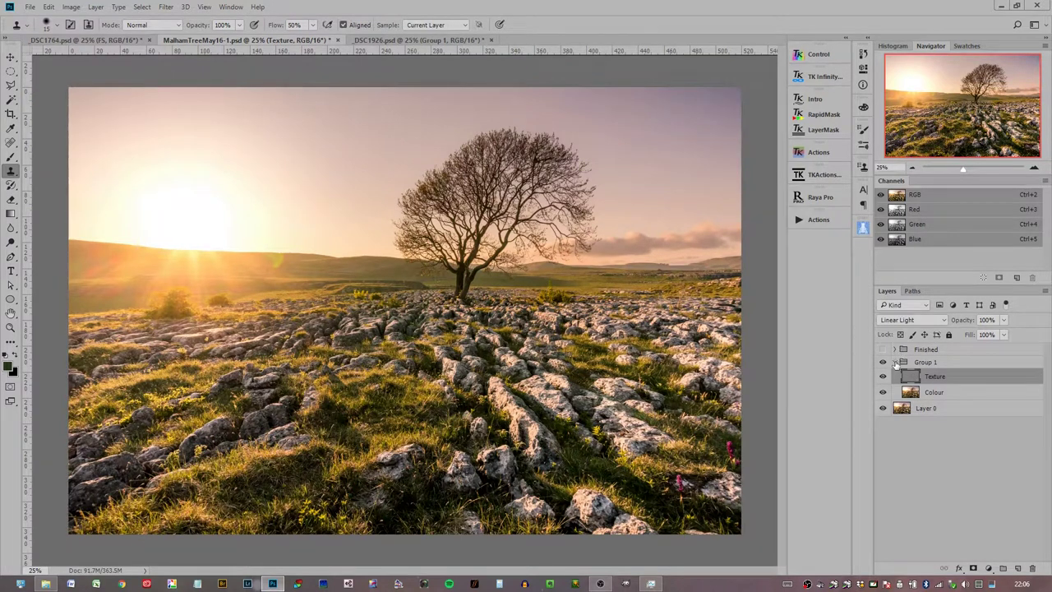
# Collapse Group 1 and toggle its visibility three times for a before/after comparison, leaving it visible
pyautogui.click(895, 362)
pyautogui.click(883, 362)
pyautogui.click(883, 362)
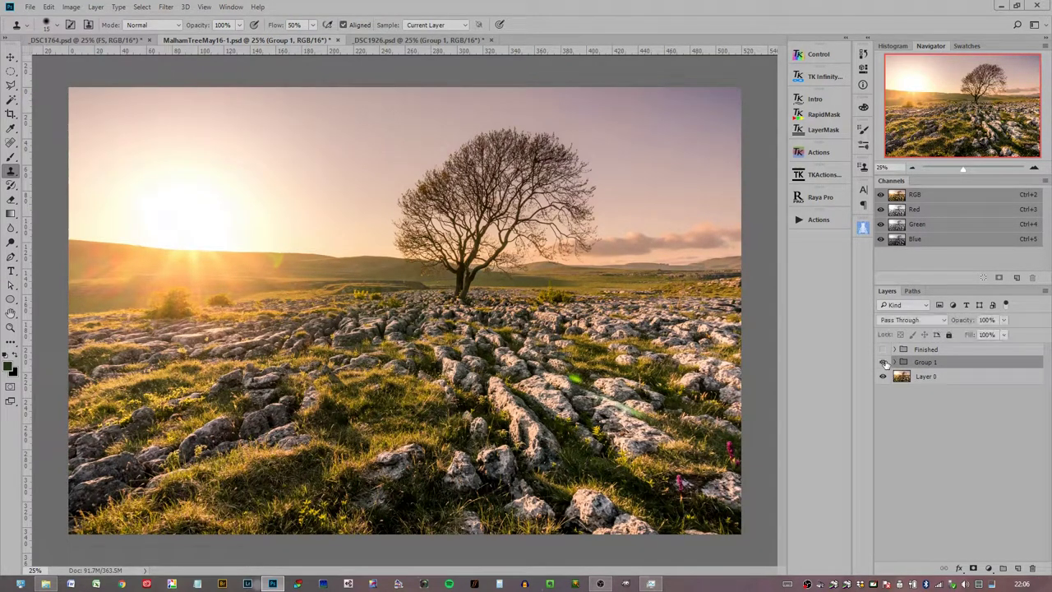
pyautogui.click(884, 362)
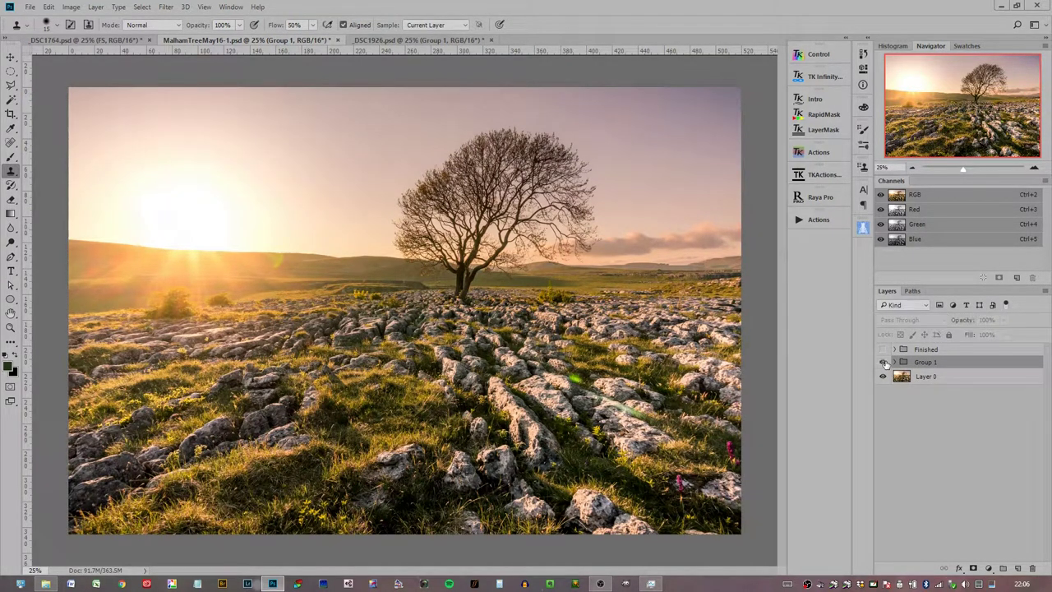
pyautogui.click(883, 363)
pyautogui.click(883, 362)
pyautogui.click(884, 362)
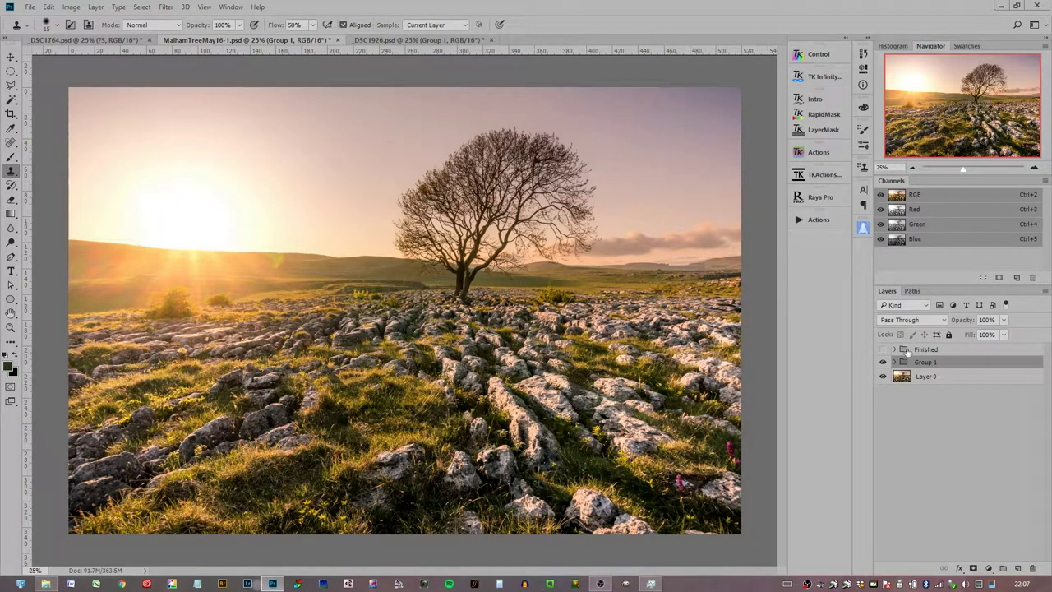
# Rename Group 1 to 'Frequency Sep'
pyautogui.doubleClick(927, 364)
pyautogui.write('F')
pyautogui.press('Return')
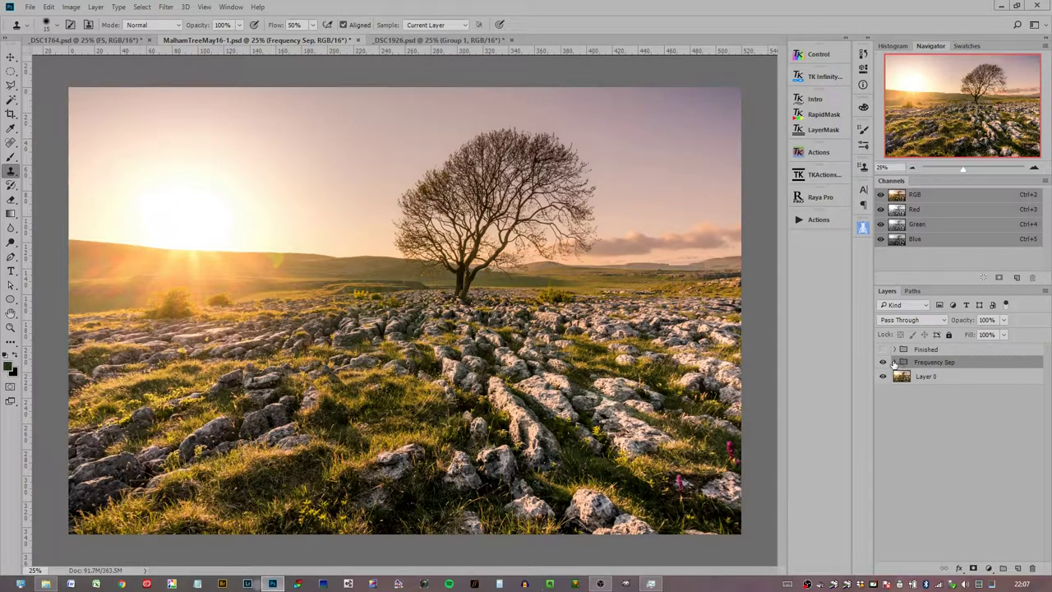
pyautogui.click(894, 363)
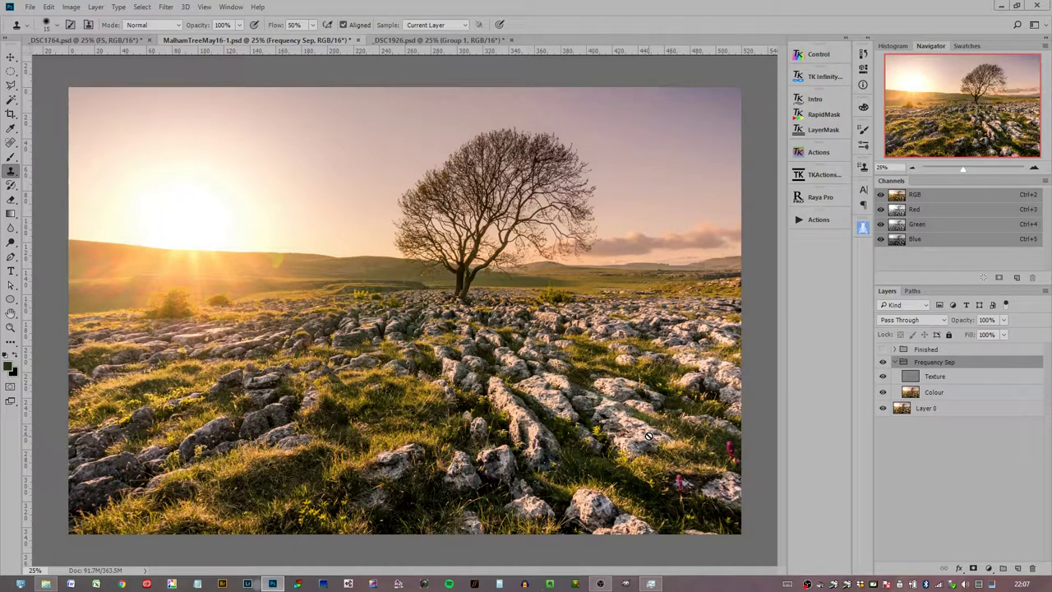
# Merge the Frequency Sep group into one layer and toggle it to compare, leaving it visible
pyautogui.rightClick(935, 361)
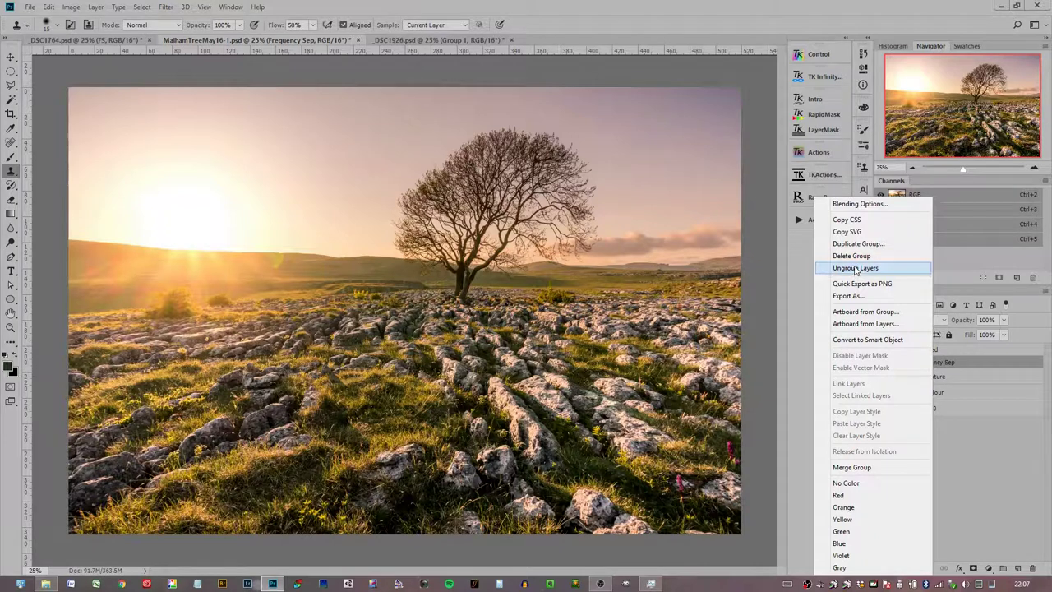
pyautogui.click(851, 467)
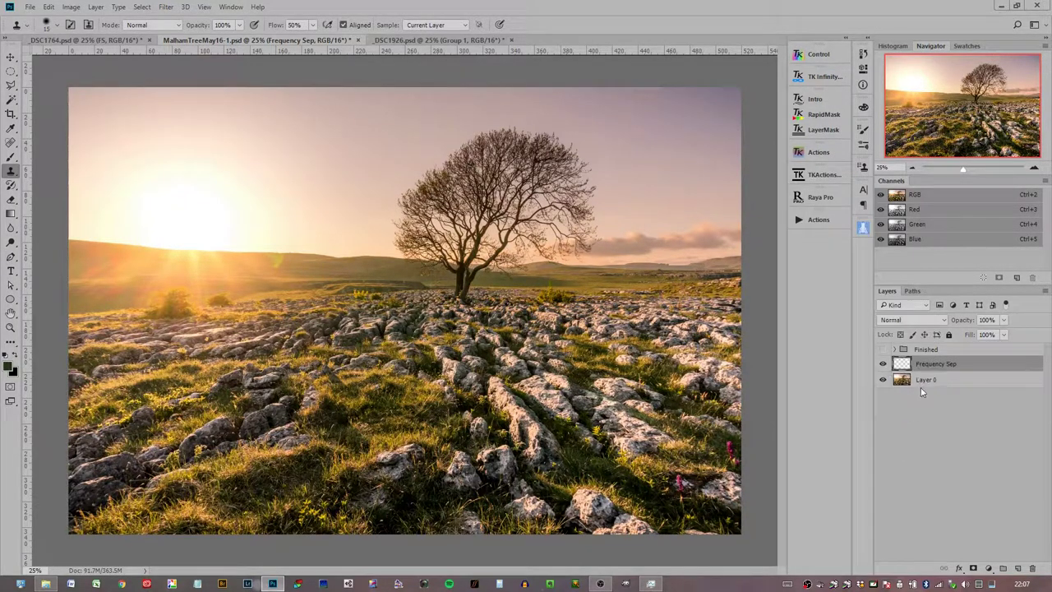
pyautogui.click(883, 366)
pyautogui.click(883, 365)
pyautogui.click(884, 366)
pyautogui.click(884, 366)
pyautogui.click(884, 365)
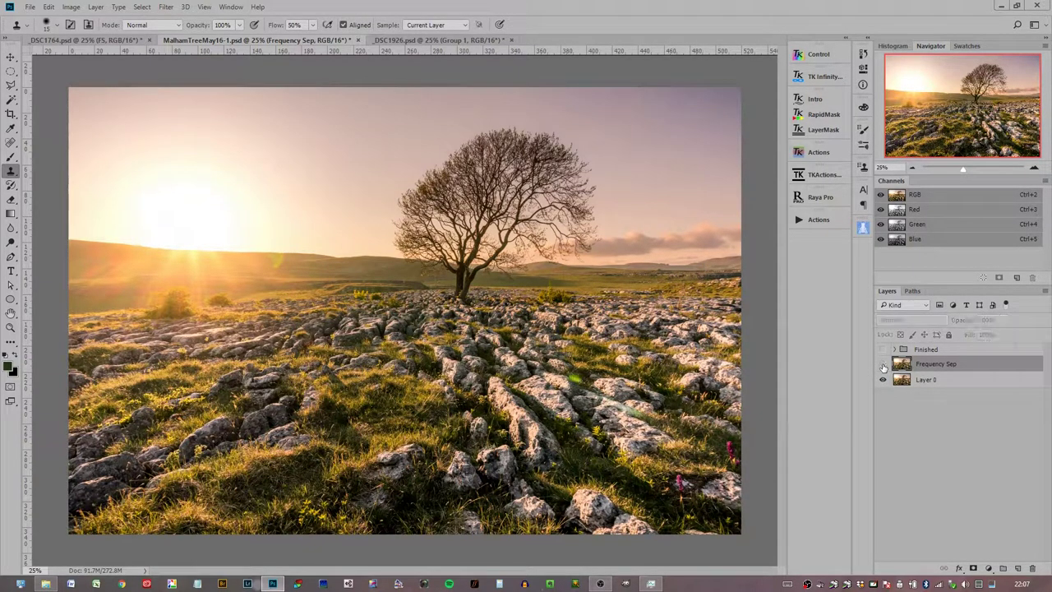
pyautogui.click(884, 365)
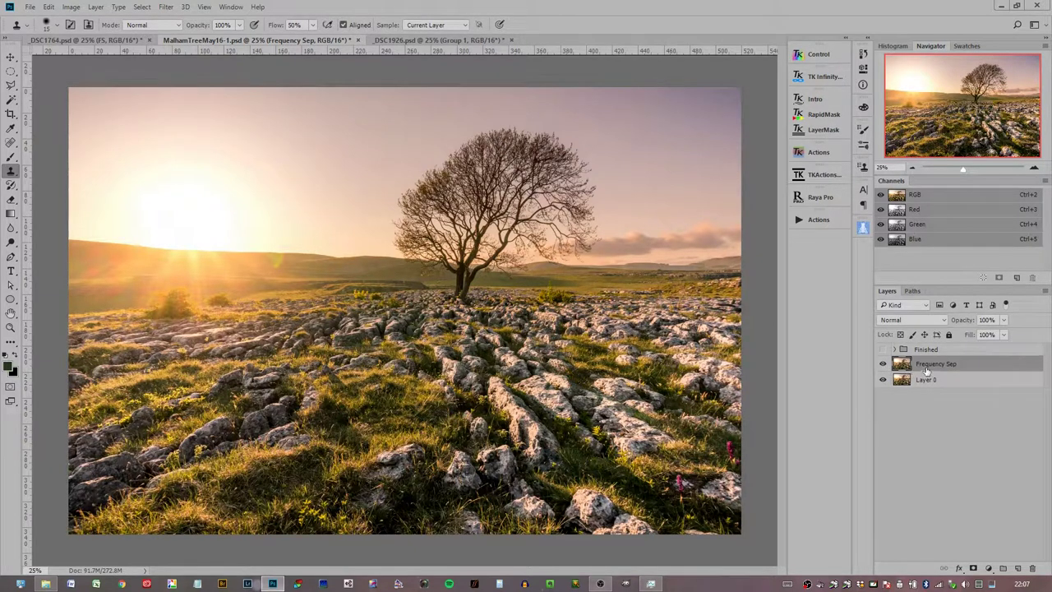